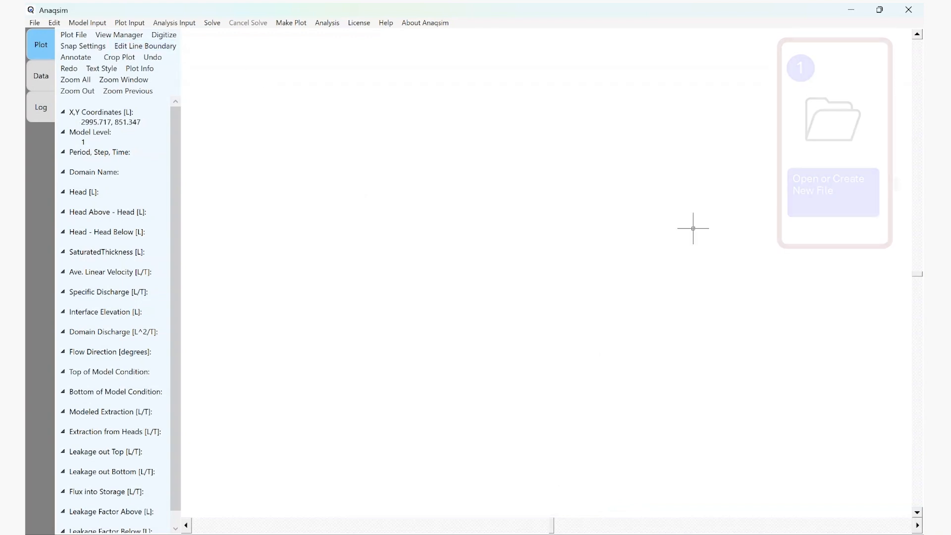
# - Save the new model as StreamDepletion_Steady in the Stream Depletion Case Study folder
pyautogui.click(36, 23)
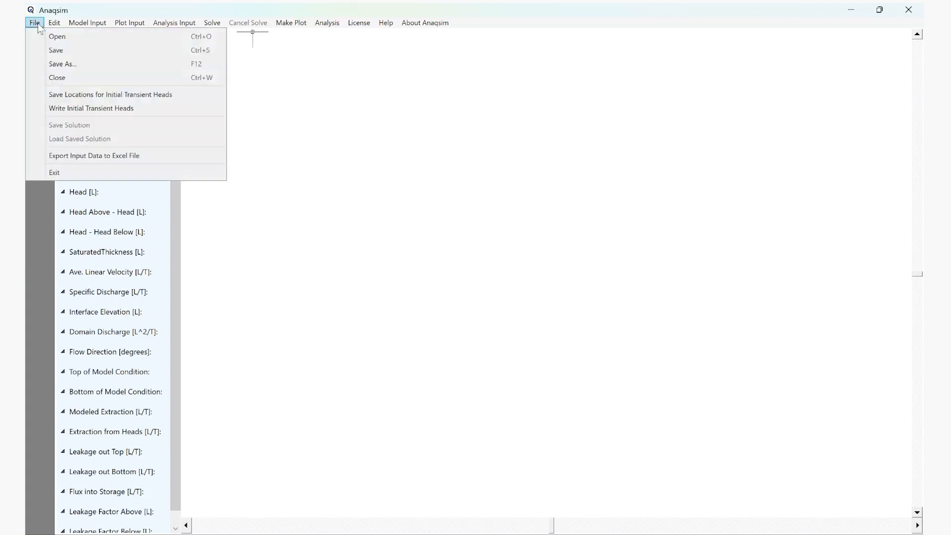
pyautogui.click(67, 66)
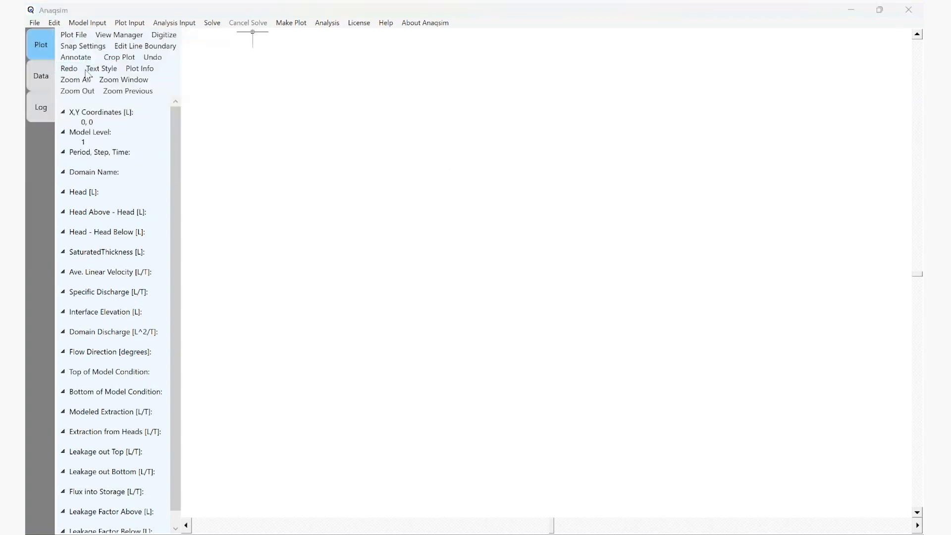
pyautogui.write('S')
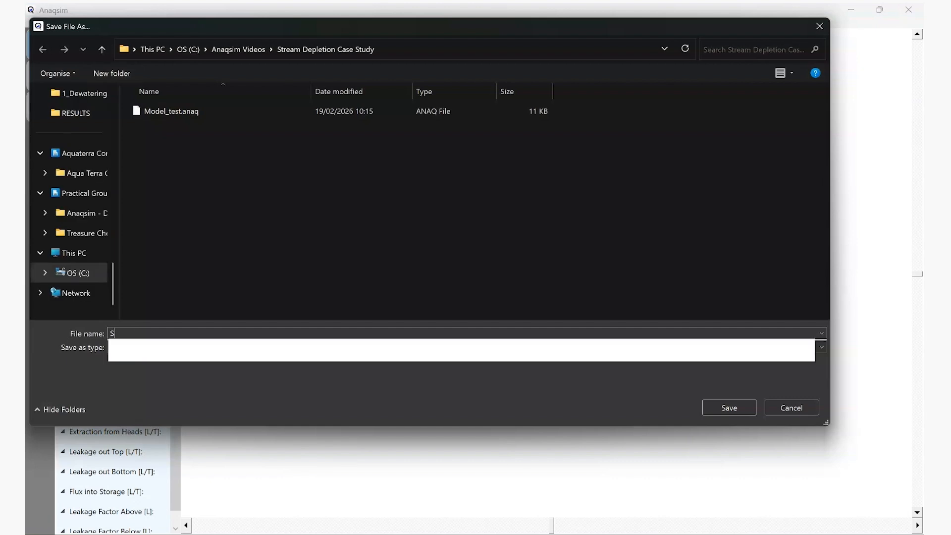
pyautogui.write('treamDepletion_Steady')
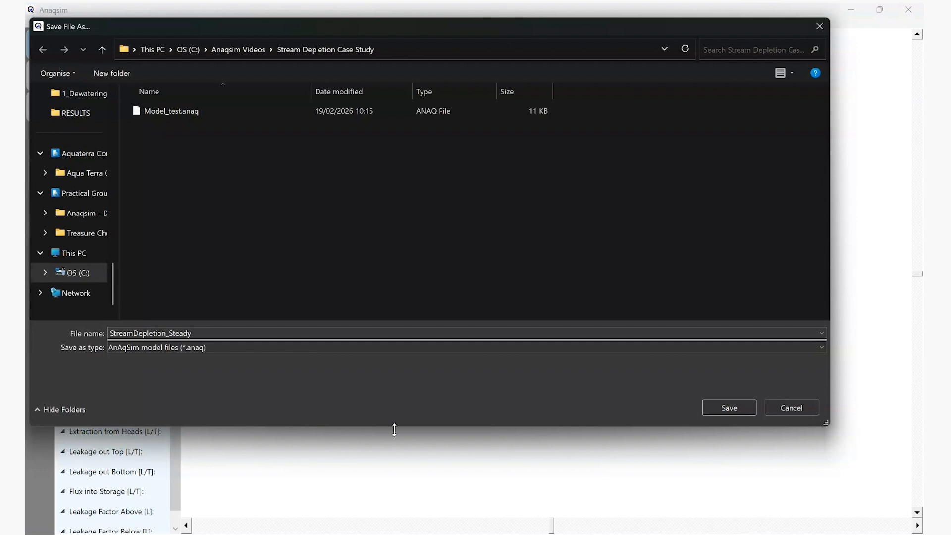
pyautogui.click(720, 404)
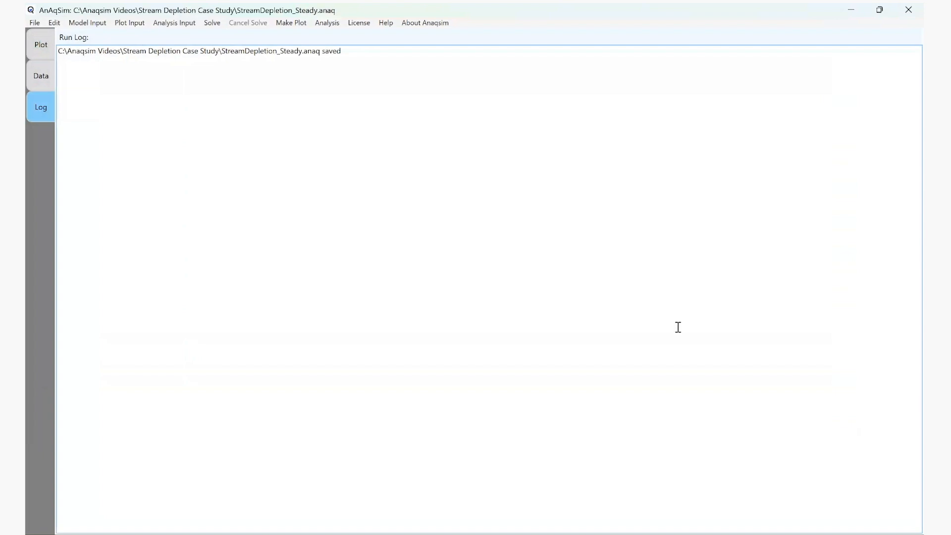
# - Load Stream Depletion.dxf as the basemap file in the what-to-plot settings
pyautogui.click(128, 24)
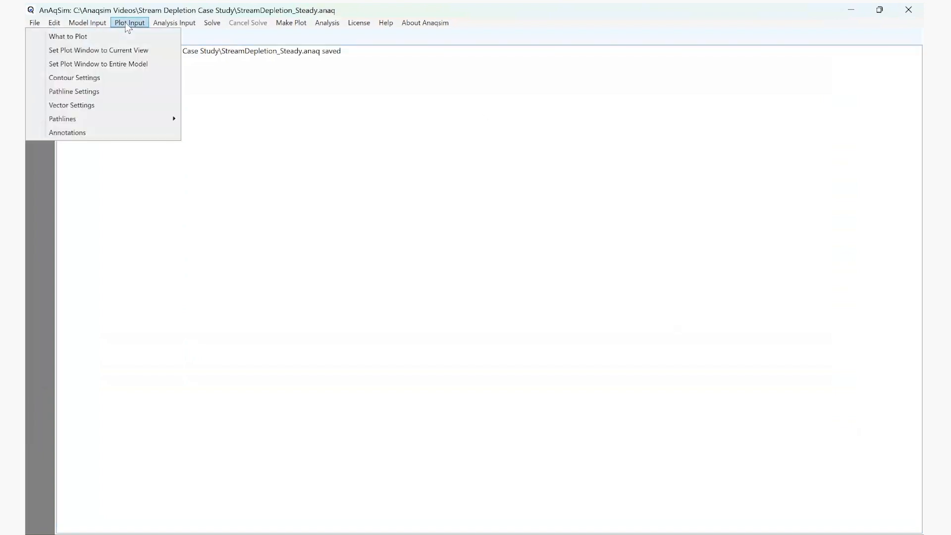
pyautogui.click(101, 35)
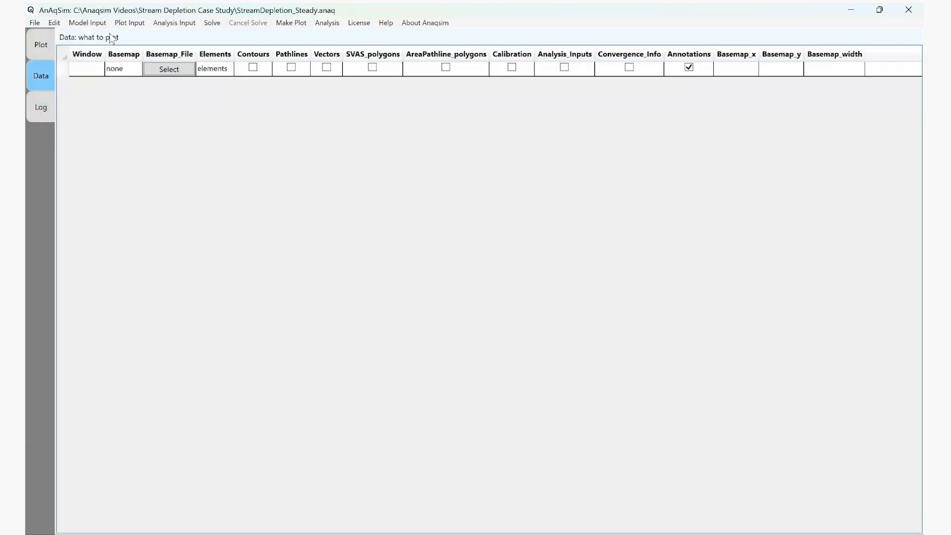
pyautogui.click(152, 72)
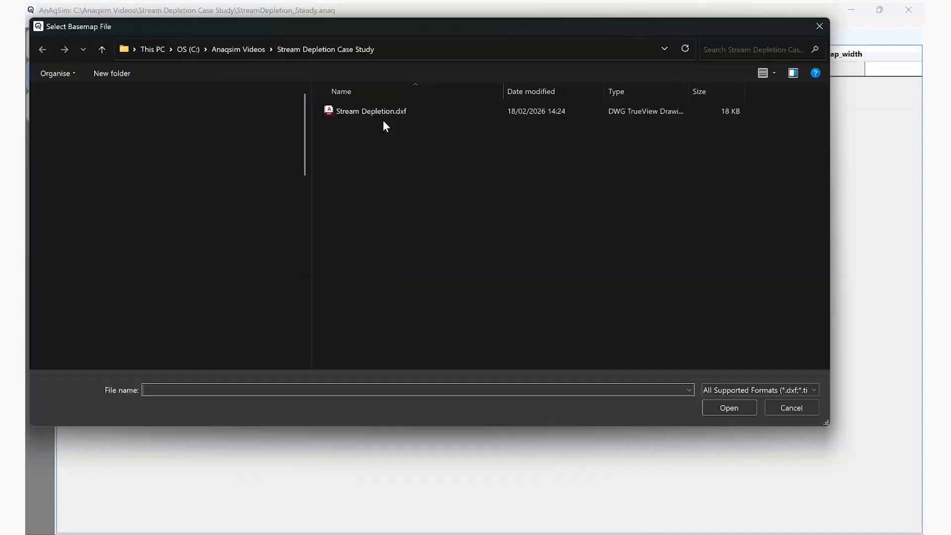
pyautogui.click(420, 110)
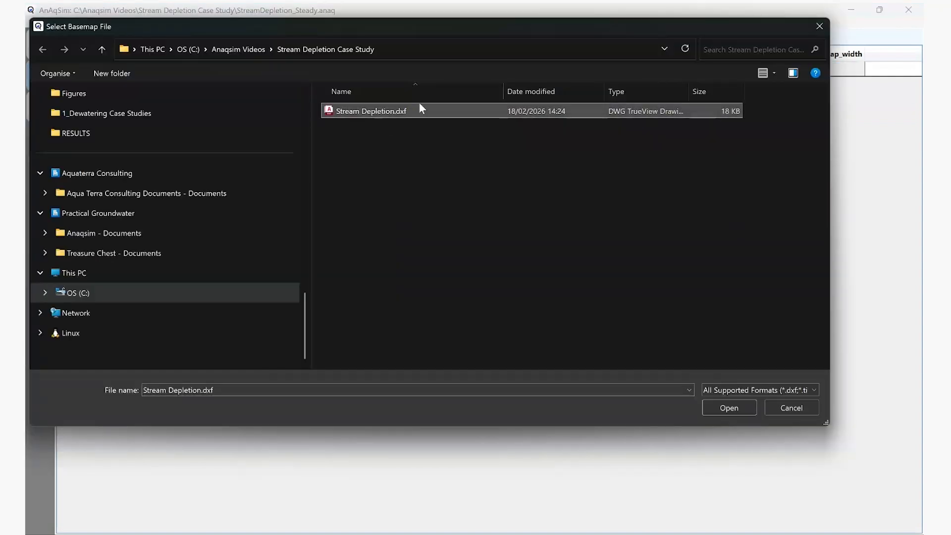
pyautogui.click(736, 407)
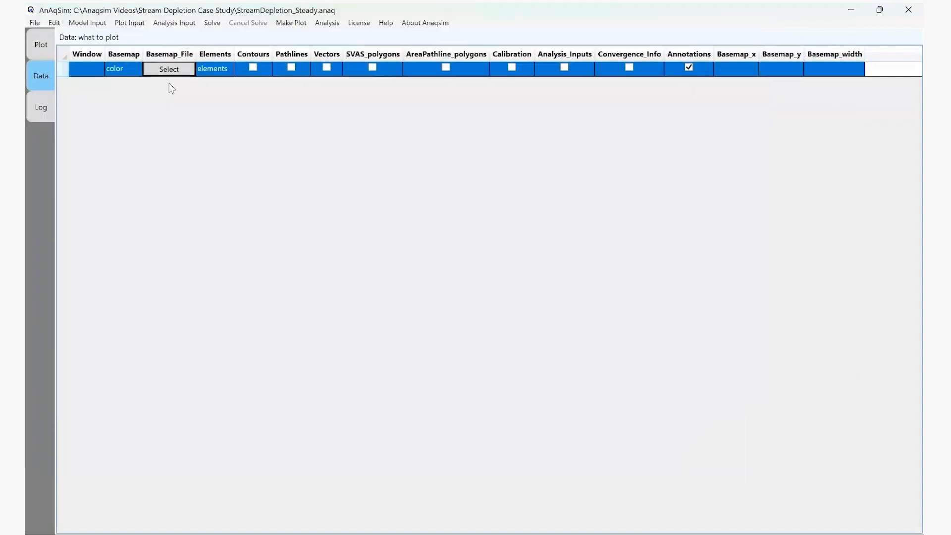
# - Set the basemap display to gray
pyautogui.click(125, 71)
pyautogui.click(126, 72)
pyautogui.scroll(-1, 134, 70)
pyautogui.click(298, 73)
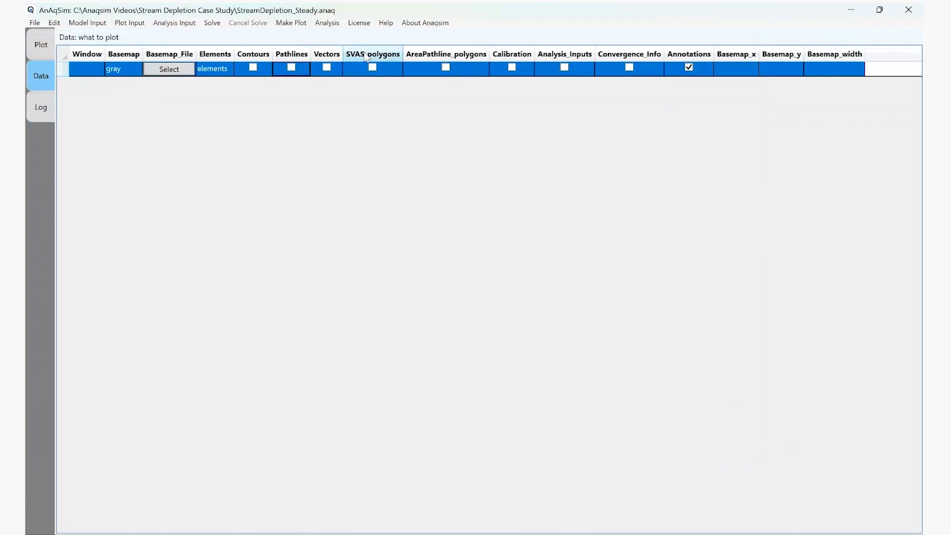
# - Plot the model elements only and set the plot window to a view showing the whole basemap outline
pyautogui.click(287, 26)
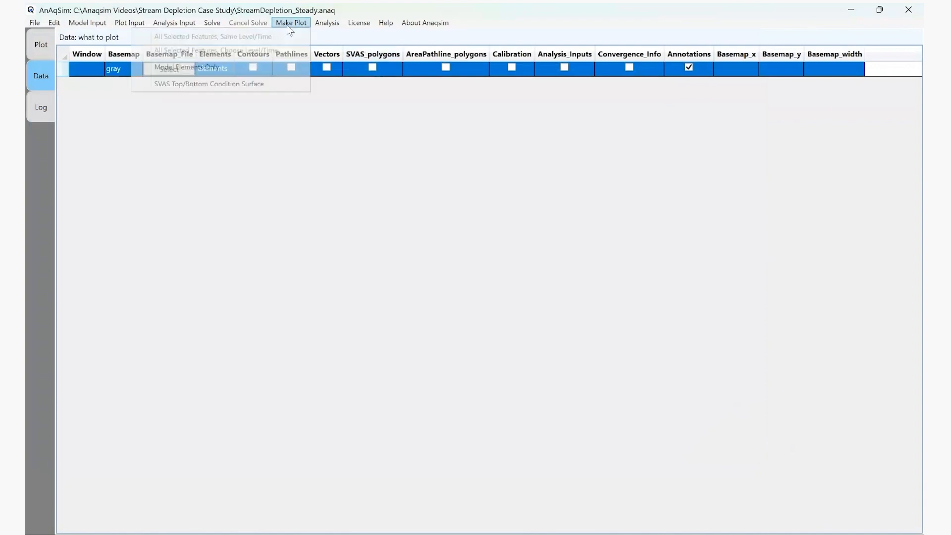
pyautogui.click(221, 66)
pyautogui.click(516, 314)
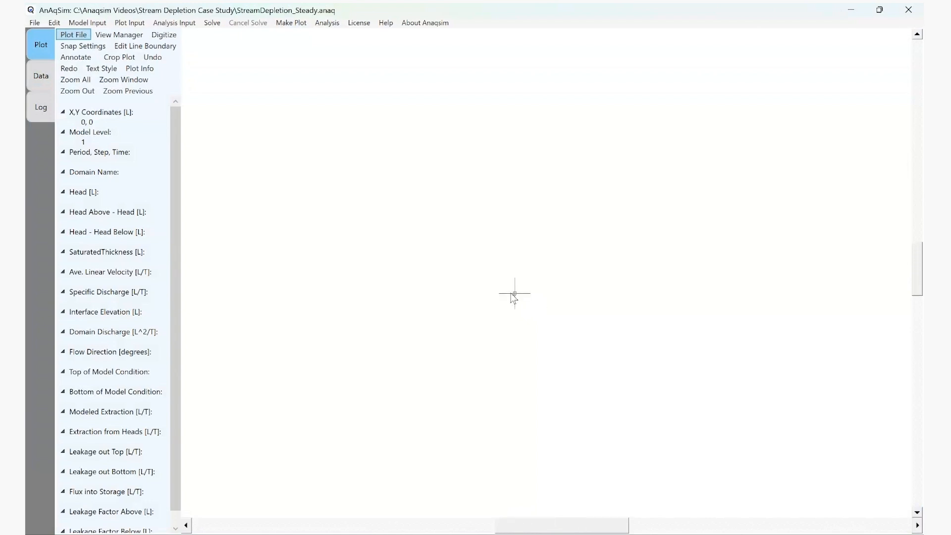
pyautogui.scroll(-7, 508, 282)
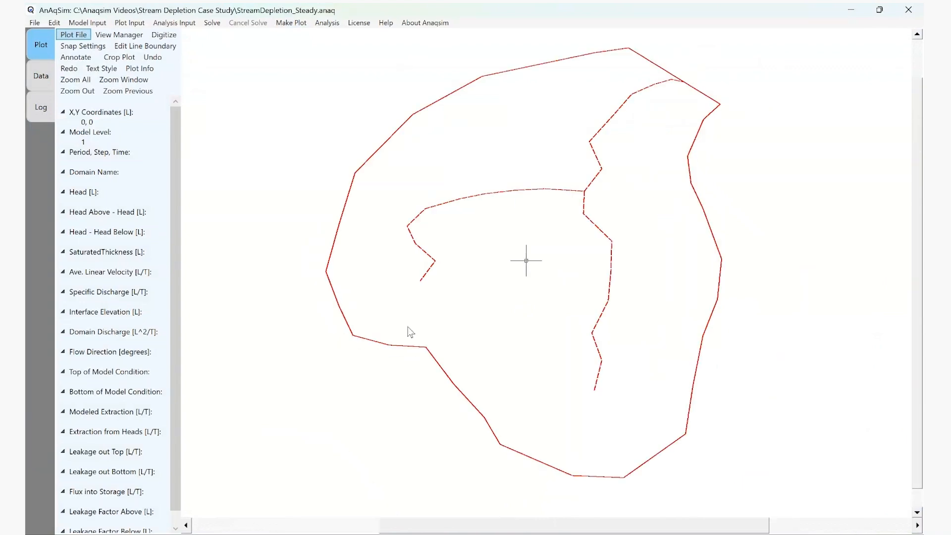
pyautogui.click(131, 23)
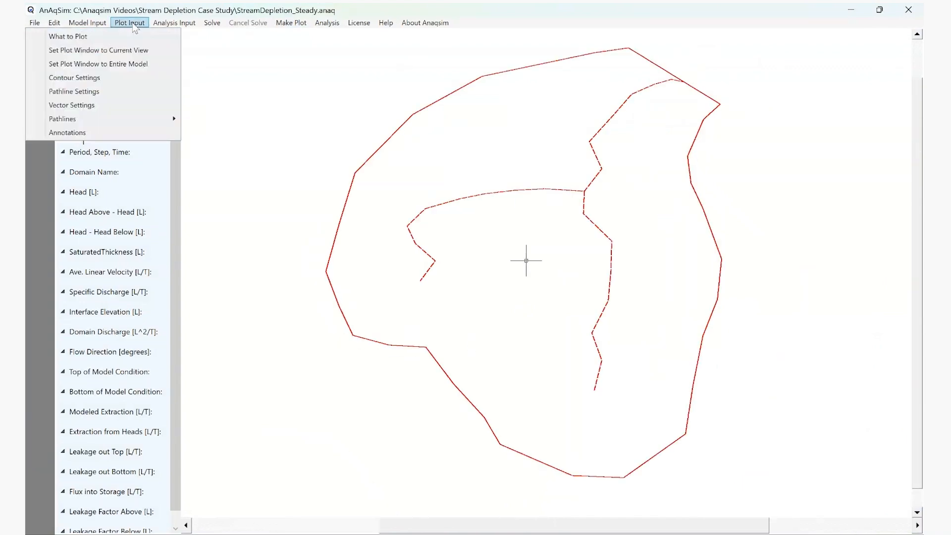
pyautogui.click(104, 50)
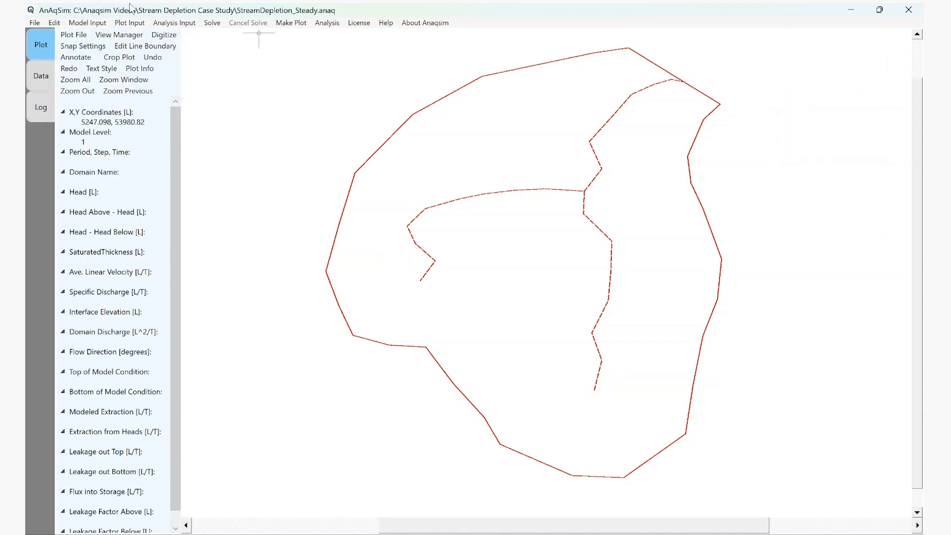
# - In the confined and/or unconfined domains data, label the level 1 domain Aquifer and set its type to unconfined
pyautogui.click(91, 23)
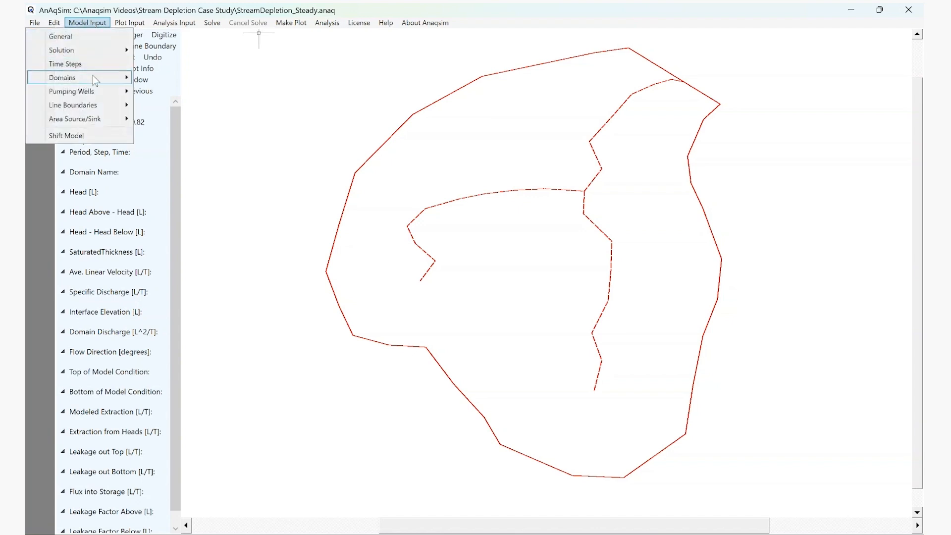
pyautogui.moveTo(95, 80)
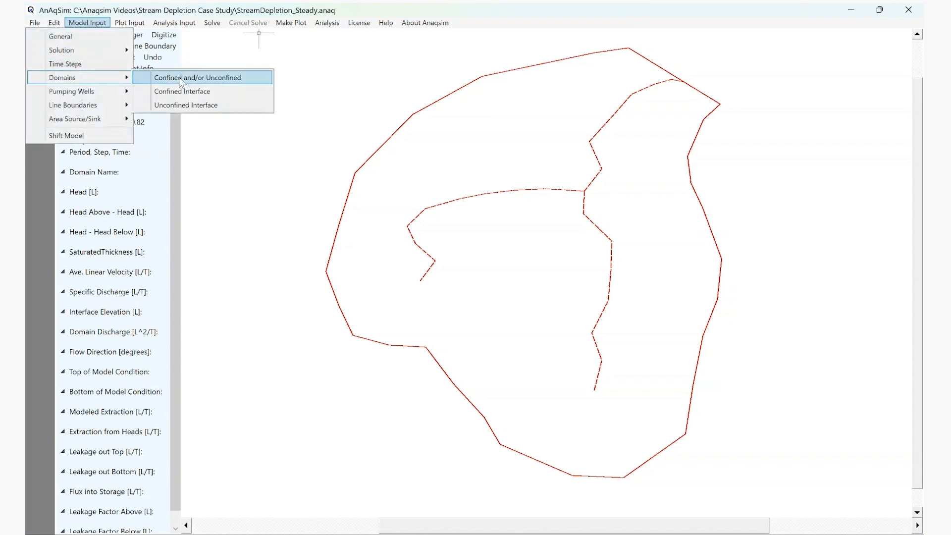
pyautogui.click(182, 79)
pyautogui.click(107, 70)
pyautogui.click(108, 71)
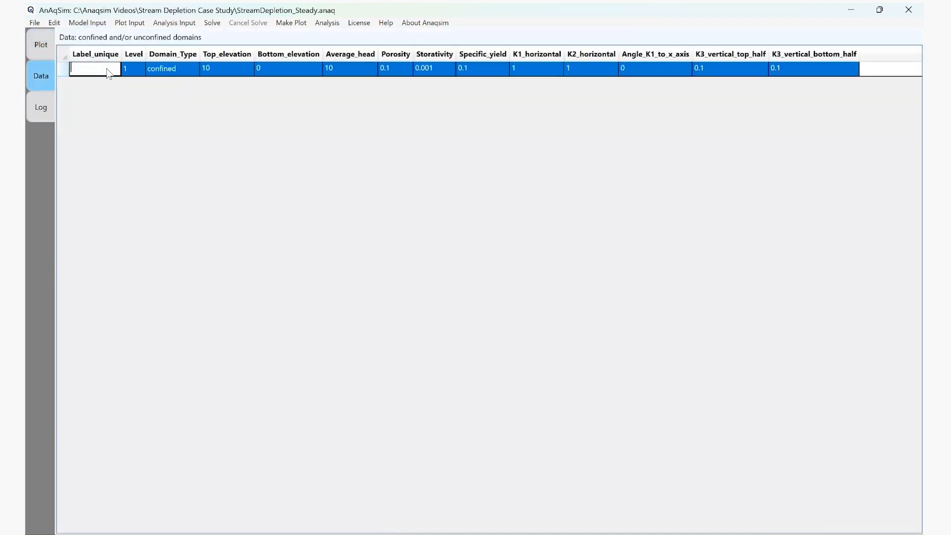
pyautogui.write('Aquifer')
pyautogui.click(178, 69)
pyautogui.click(187, 69)
pyautogui.click(193, 70)
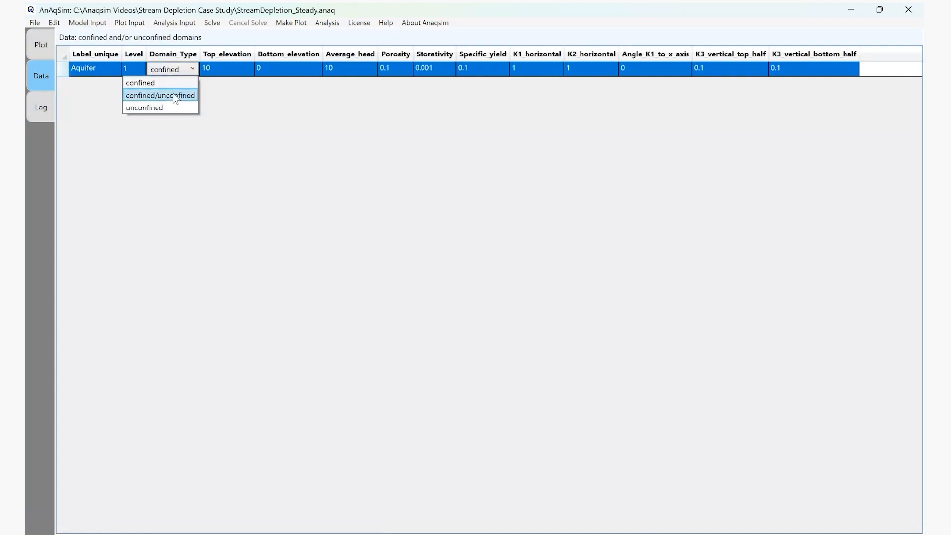
pyautogui.click(171, 108)
# - Set the Aquifer domain's top elevation to 160, bottom elevation to 114 and average head to 149
pyautogui.click(226, 70)
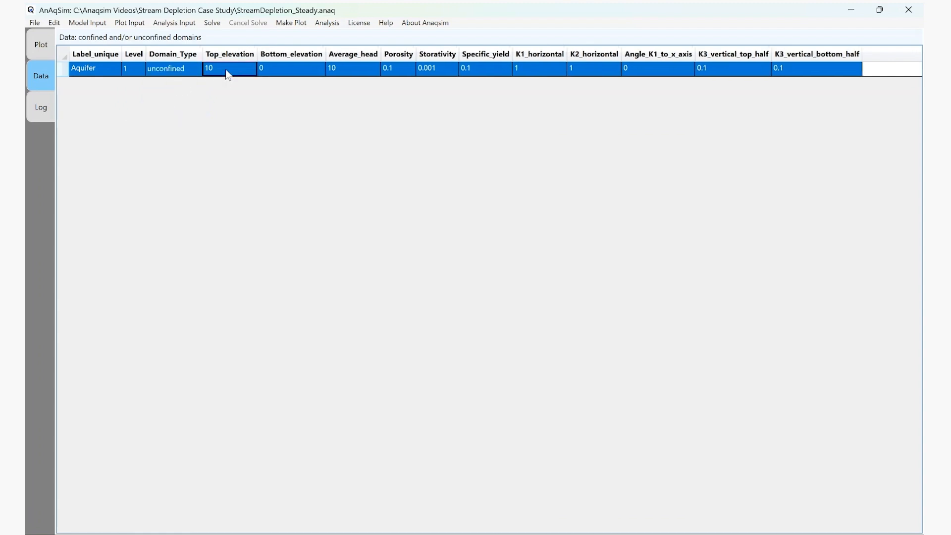
pyautogui.click(227, 73)
pyautogui.write('160')
pyautogui.press('Tab')
pyautogui.write('114')
pyautogui.press('Tab')
pyautogui.write('149')
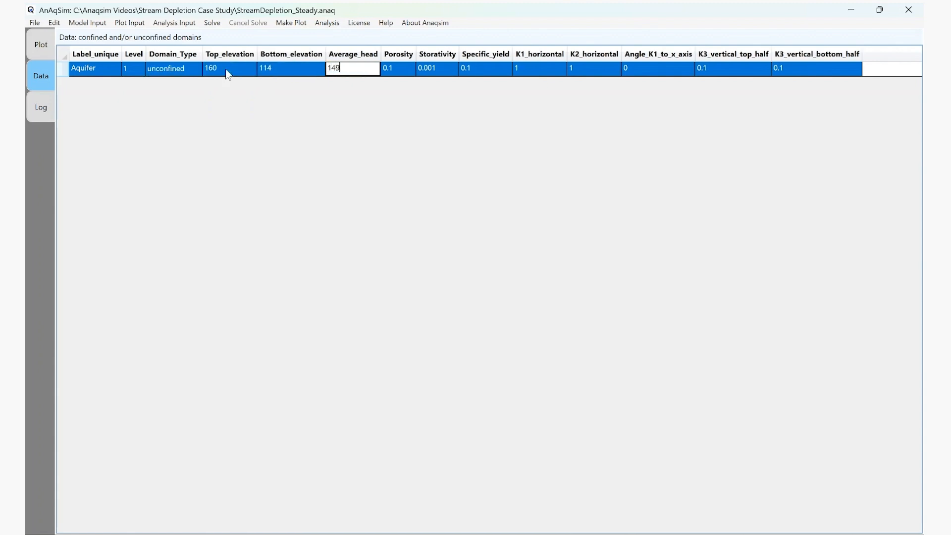
pyautogui.press('Tab')
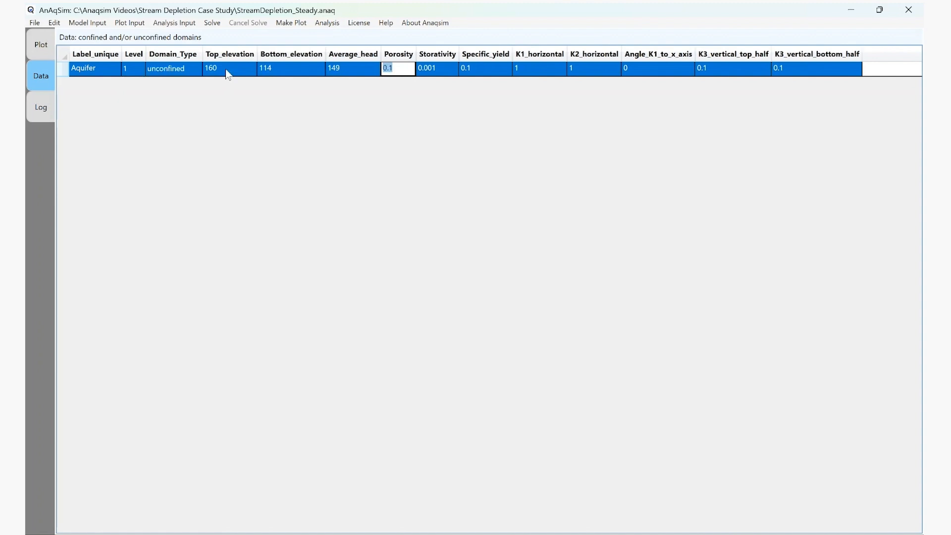
# - Set the Aquifer domain's specific yield to 0.2, K1 and K2 horizontal to 2, and both K3 vertical values to 0.2
pyautogui.press('Tab')
pyautogui.press('Tab')
pyautogui.write('0.2')
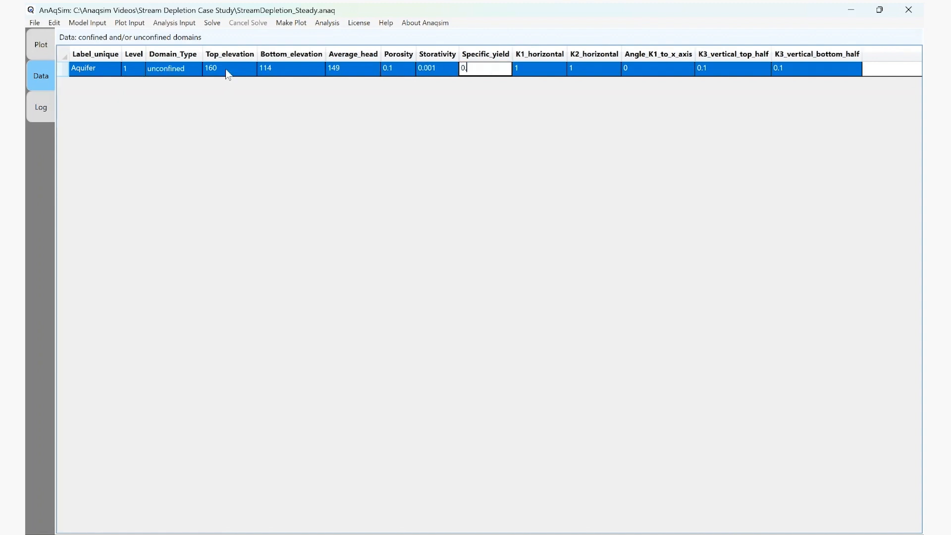
pyautogui.press('Tab')
pyautogui.write('2')
pyautogui.press('Tab')
pyautogui.write('2')
pyautogui.press('Tab')
pyautogui.press('Tab')
pyautogui.write('0.2')
pyautogui.press('Tab')
pyautogui.write('0.2')
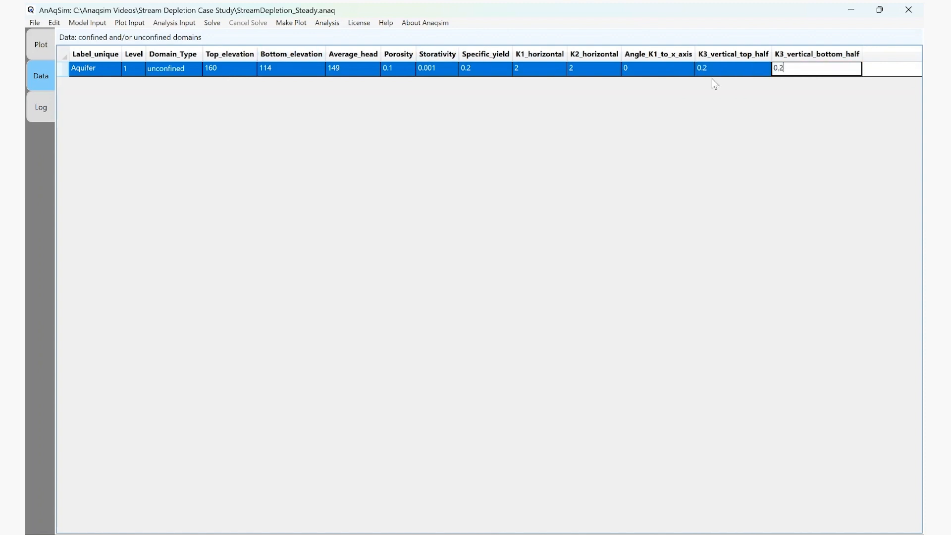
pyautogui.click(736, 72)
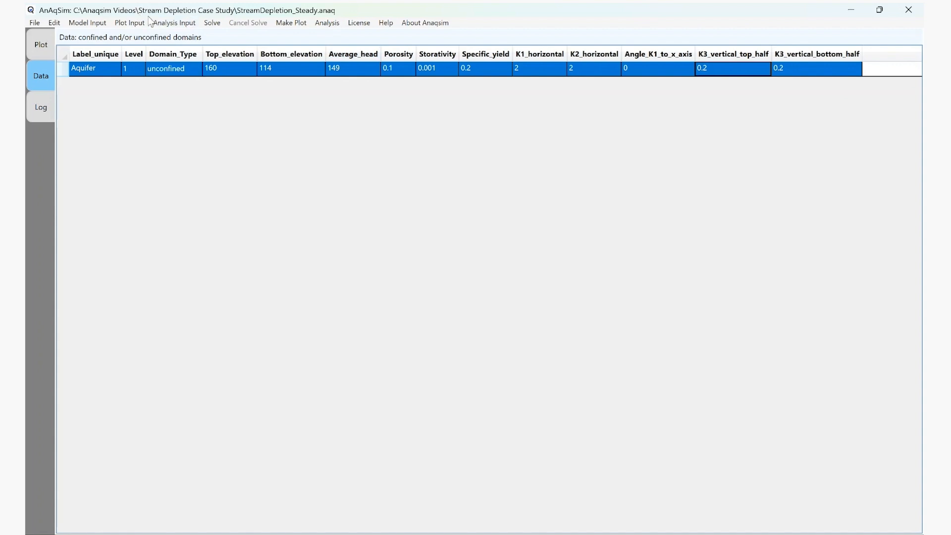
# - Digitize a polyline counter-clockwise along the basemap's outer boundary, from the northernmost vertex to the northeast corner, leaving the northeast edge open
pyautogui.click(37, 46)
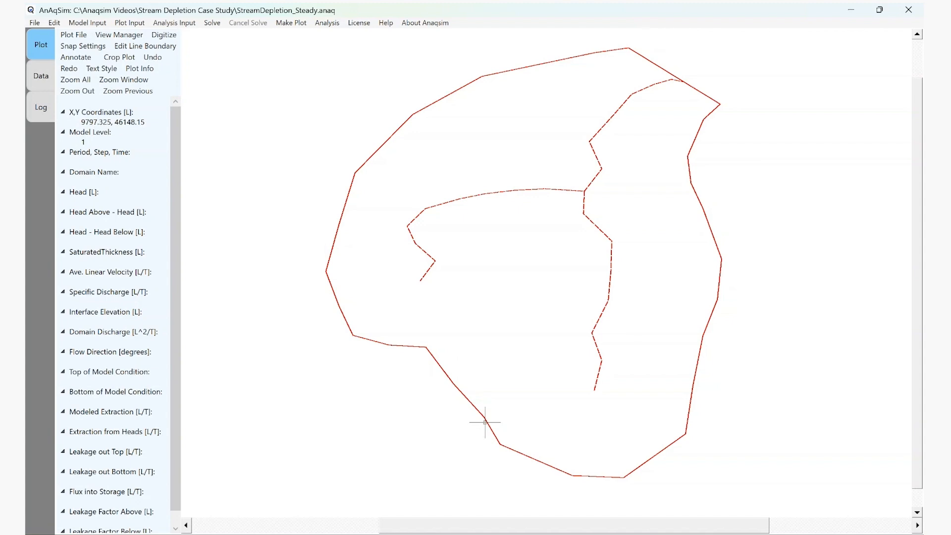
pyautogui.click(164, 35)
pyautogui.click(114, 118)
pyautogui.rightClick(270, 95)
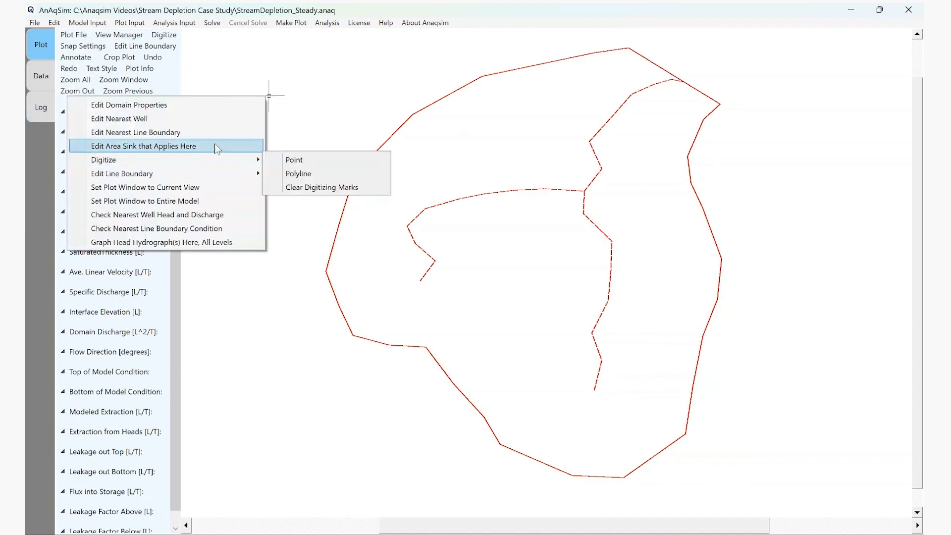
pyautogui.click(298, 173)
pyautogui.click(628, 49)
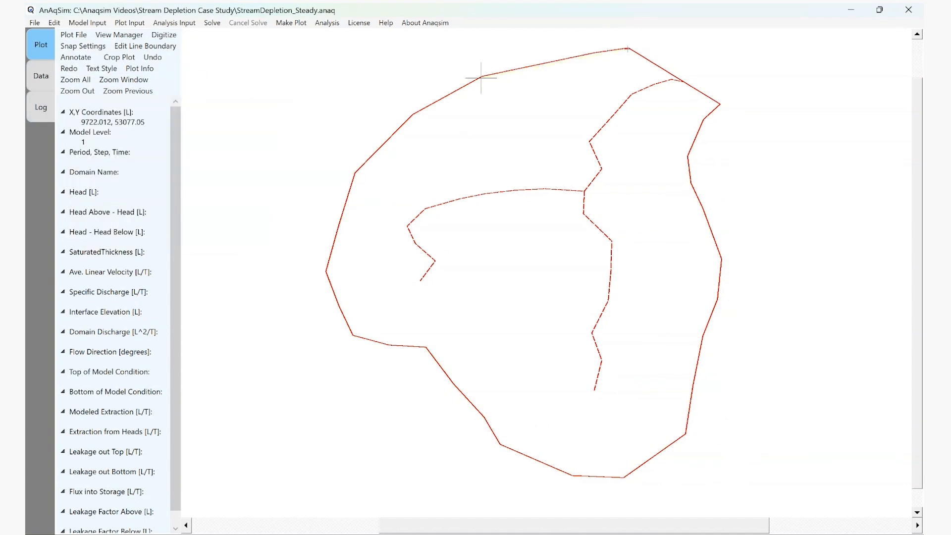
pyautogui.click(480, 77)
pyautogui.click(412, 115)
pyautogui.click(355, 173)
pyautogui.click(326, 271)
pyautogui.click(353, 335)
pyautogui.click(390, 344)
pyautogui.click(427, 347)
pyautogui.click(486, 418)
pyautogui.click(499, 443)
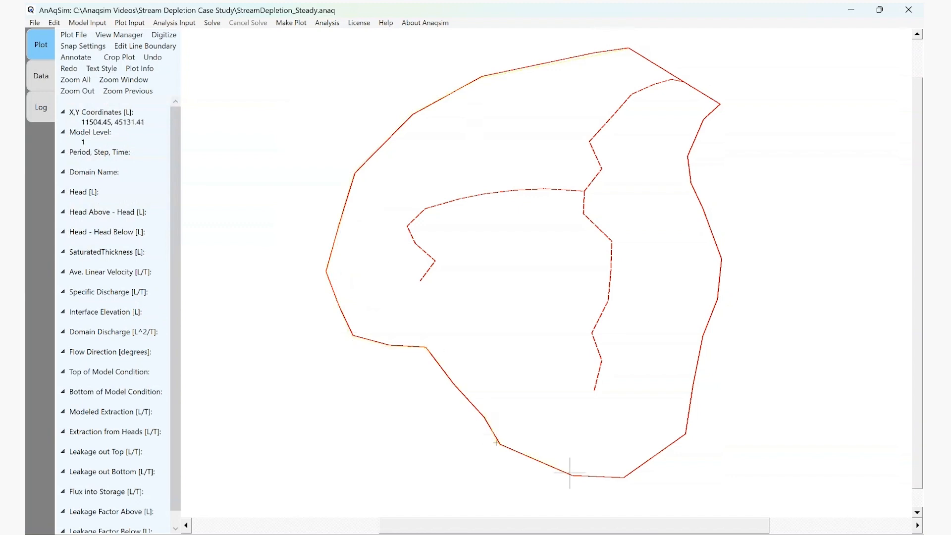
pyautogui.click(573, 475)
pyautogui.click(623, 477)
pyautogui.click(686, 435)
pyautogui.click(702, 335)
pyautogui.click(717, 299)
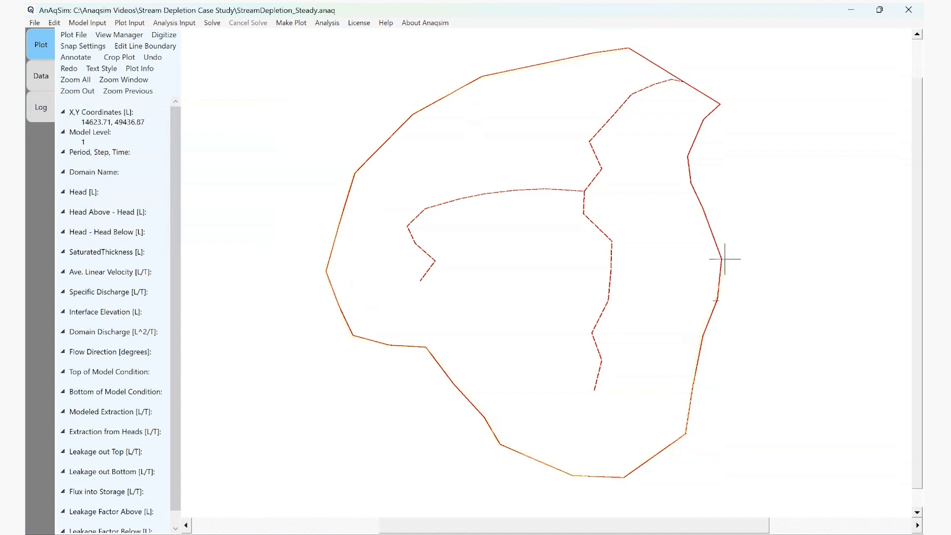
pyautogui.click(721, 259)
pyautogui.click(691, 183)
pyautogui.click(688, 157)
pyautogui.click(703, 118)
pyautogui.rightClick(720, 104)
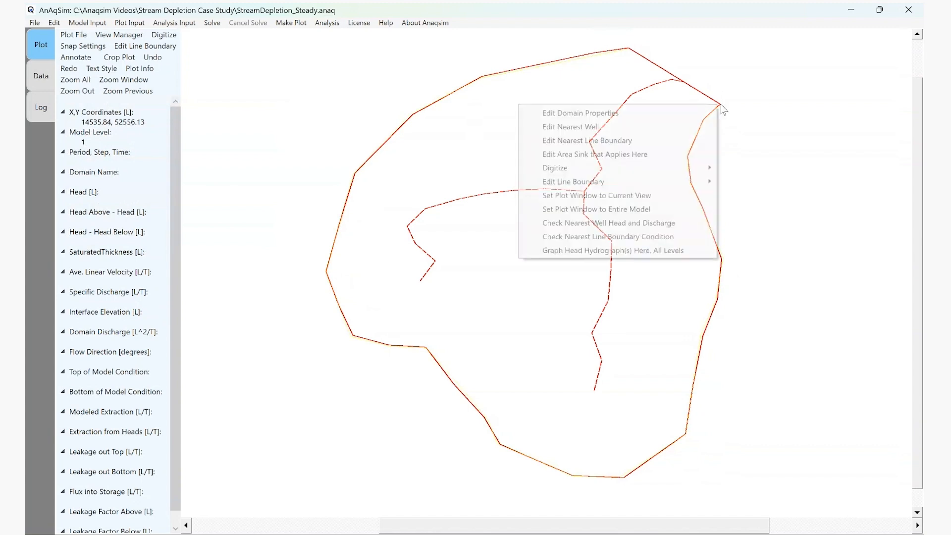
pyautogui.press('Escape')
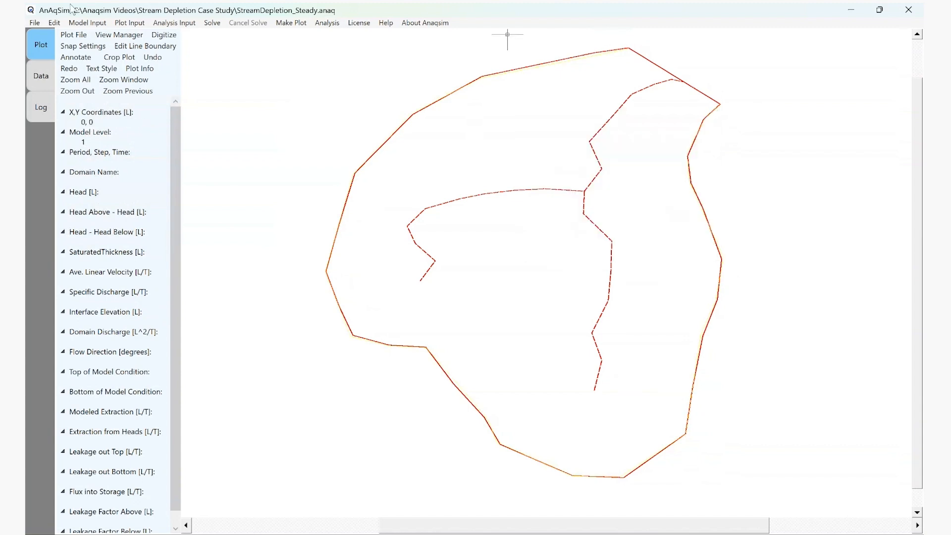
# - Add a normal flux-specified line boundary labelled Distal Boundary and assign it to the Aquifer domain
pyautogui.click(82, 23)
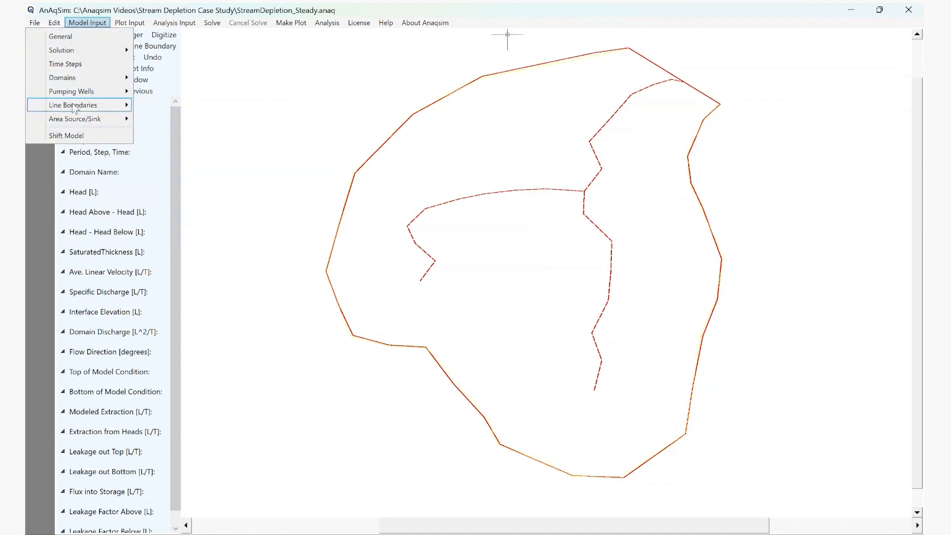
pyautogui.moveTo(76, 106)
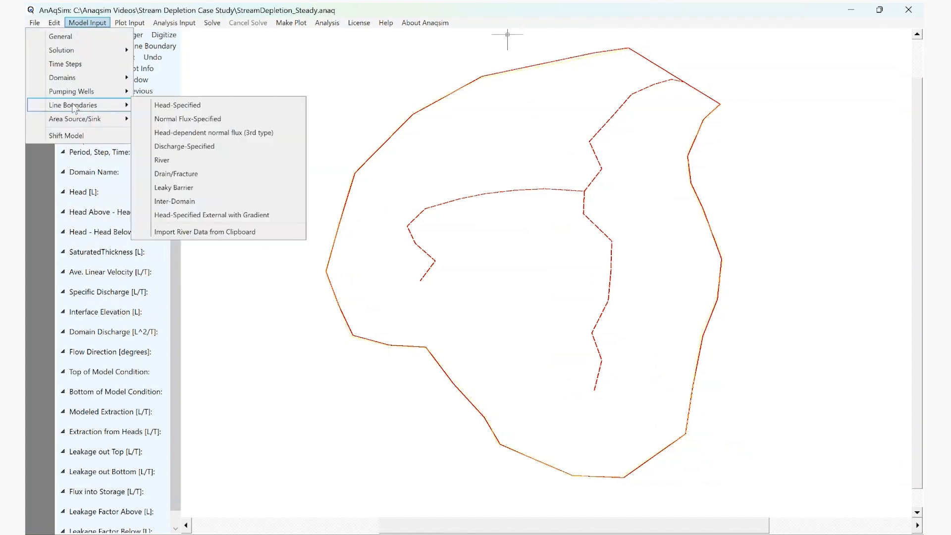
pyautogui.click(174, 119)
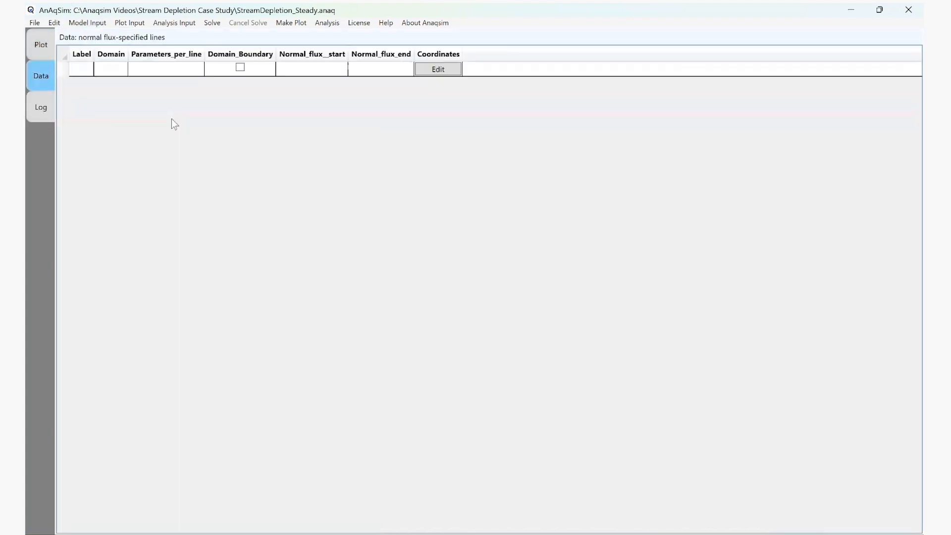
pyautogui.click(86, 72)
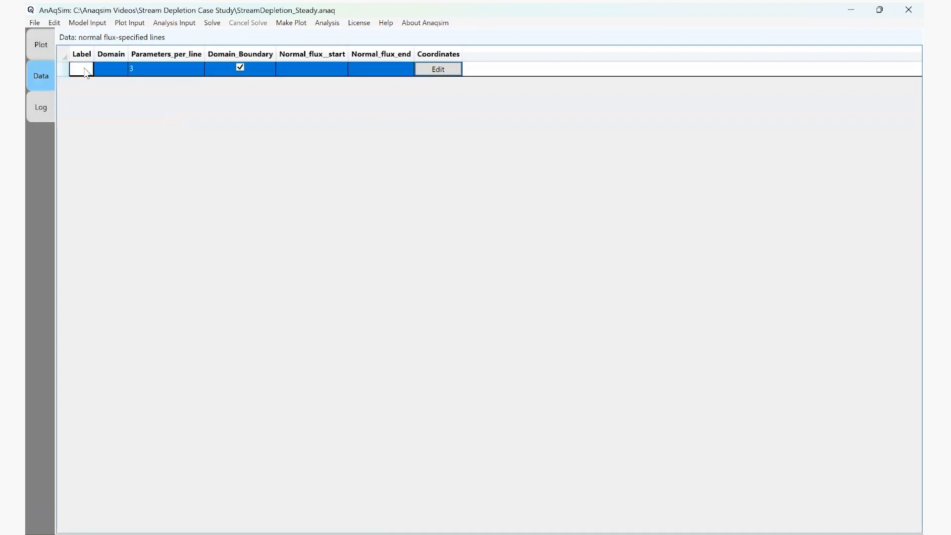
pyautogui.write('Distal Boundary')
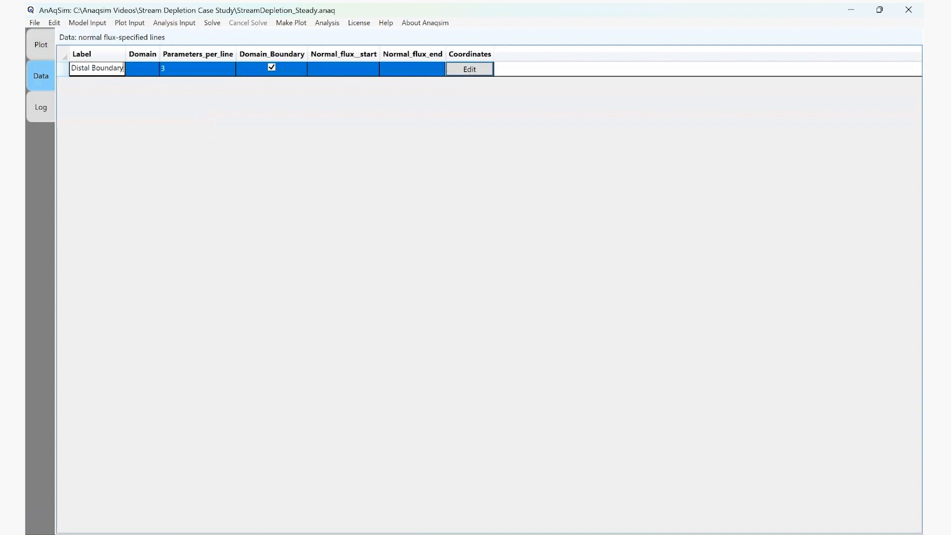
pyautogui.click(157, 69)
pyautogui.click(157, 70)
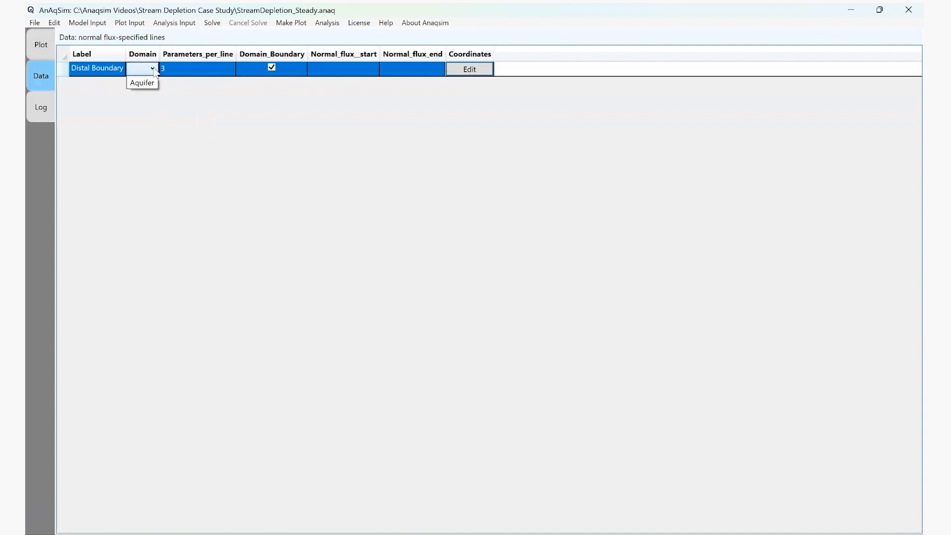
pyautogui.click(150, 85)
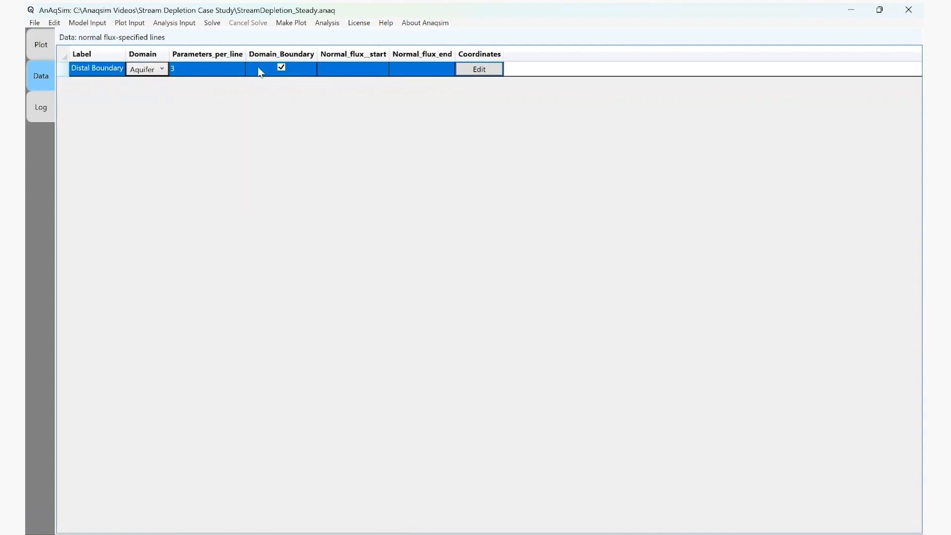
# - Set the Distal Boundary's normal flux to 0 at both its start and its end
pyautogui.click(371, 72)
pyautogui.click(372, 72)
pyautogui.write('0')
pyautogui.click(414, 76)
pyautogui.write('0')
# - Paste the digitized outer boundary vertices into the Distal Boundary's coordinates and accept them
pyautogui.click(485, 72)
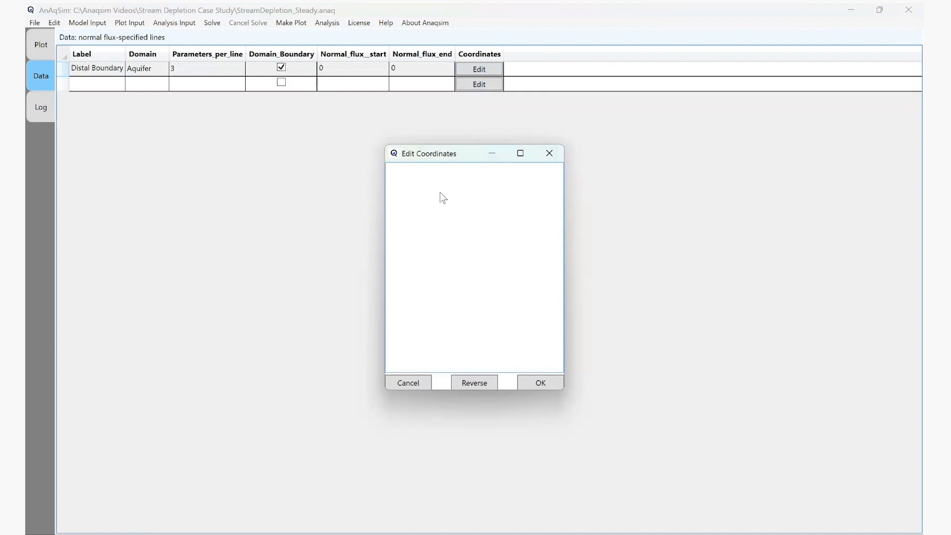
pyautogui.write('12671.8142821813, 53660.7338437938 9715.73534294374, 53077.0494672564 8328.70042665606, 52367.8415688831 7142.50314530596, 51137.7110548904 6590.19964922761, 49192.0964664326 7092.29373657157, 47880.3756632465 7876.8157480465, 47692.0903804925 8623.68070297063, 47648.1571478499 9853.81121696333, 46110.9128228278 10035.8203236255, 45746.4757920347 11554.654937841, 45074.9249502121 12521.1860559781, 45062.3725980285 13832.9068591642, 45915.9325465132 14146.7156637542, 47911.7565437055 14441.6959400687, 48595.8597377116 14592.3241662719, 49461.9720383799 13901.944796174, 51018.4637091462 13870.563915715, 51570.7672052246 14215.7536007639, 52248.5942231389 14535.8385814457, 52556.1268516371')
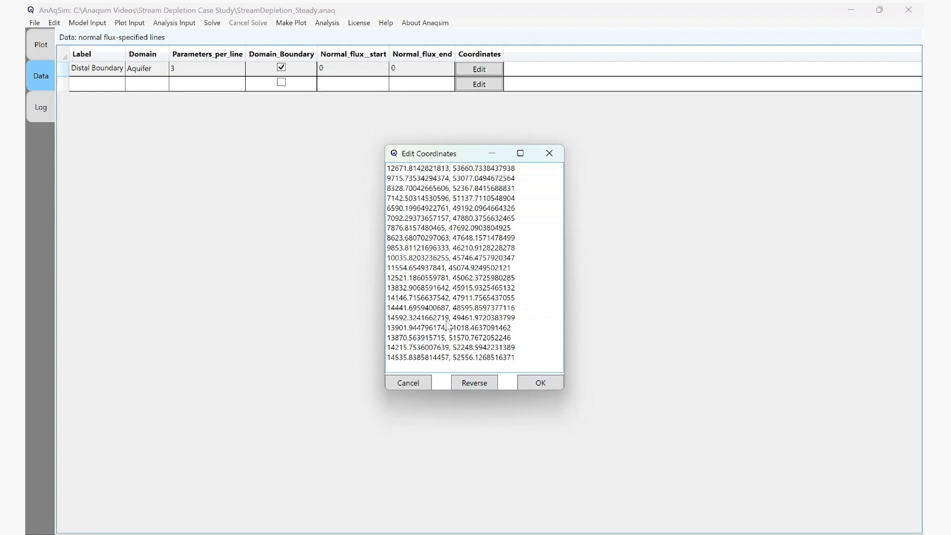
pyautogui.click(538, 381)
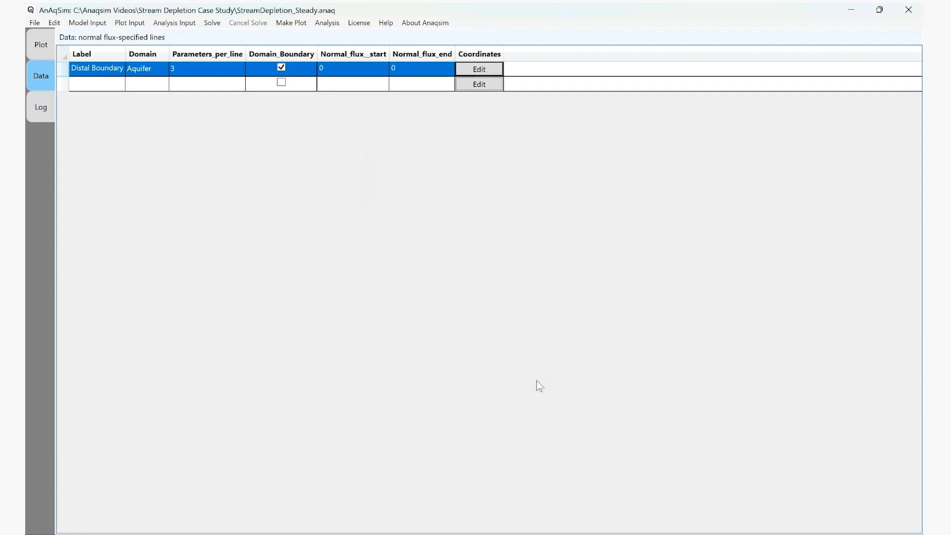
pyautogui.click(221, 89)
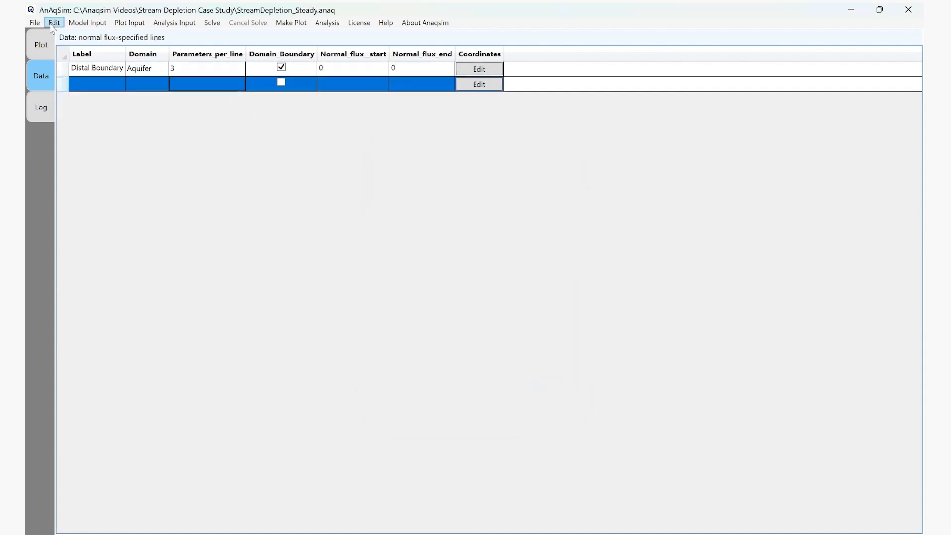
# - Save the model and plot only the model elements for level 1, closing the boundary input errors
pyautogui.click(35, 23)
pyautogui.click(59, 50)
pyautogui.click(295, 22)
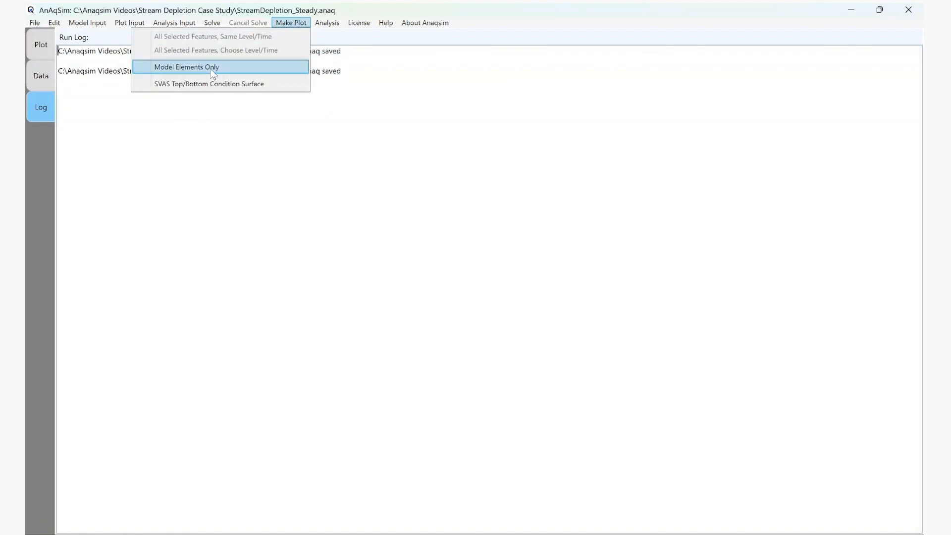
pyautogui.click(213, 73)
pyautogui.click(501, 312)
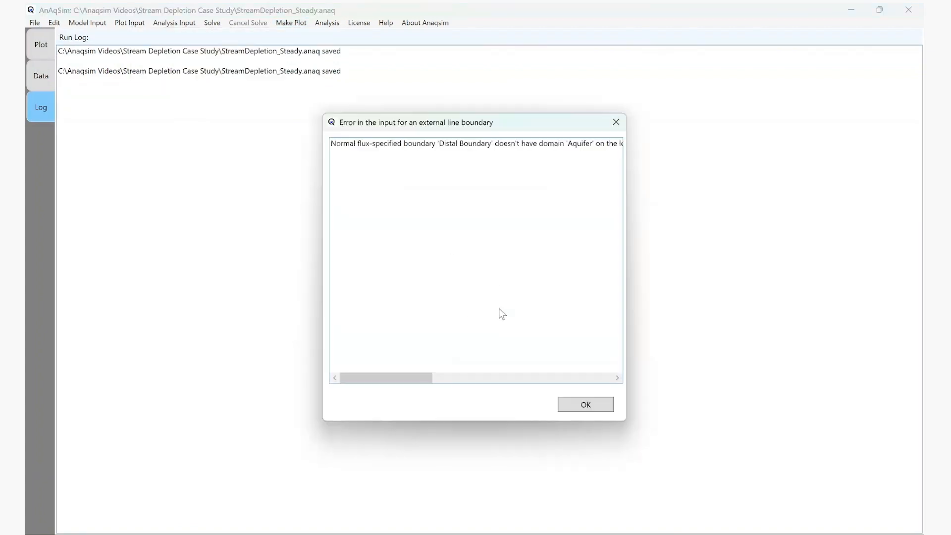
pyautogui.moveTo(424, 380); pyautogui.dragTo(325, 361)
pyautogui.click(569, 404)
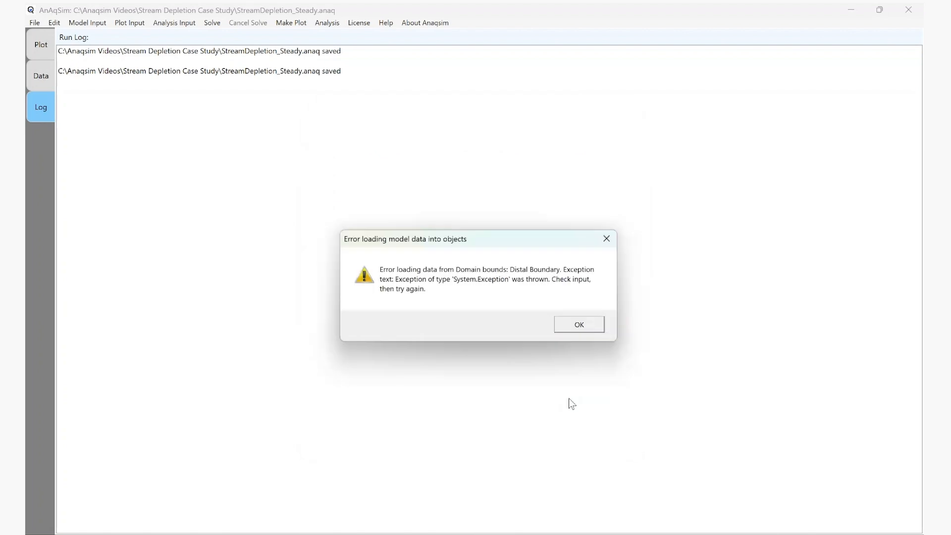
pyautogui.click(576, 331)
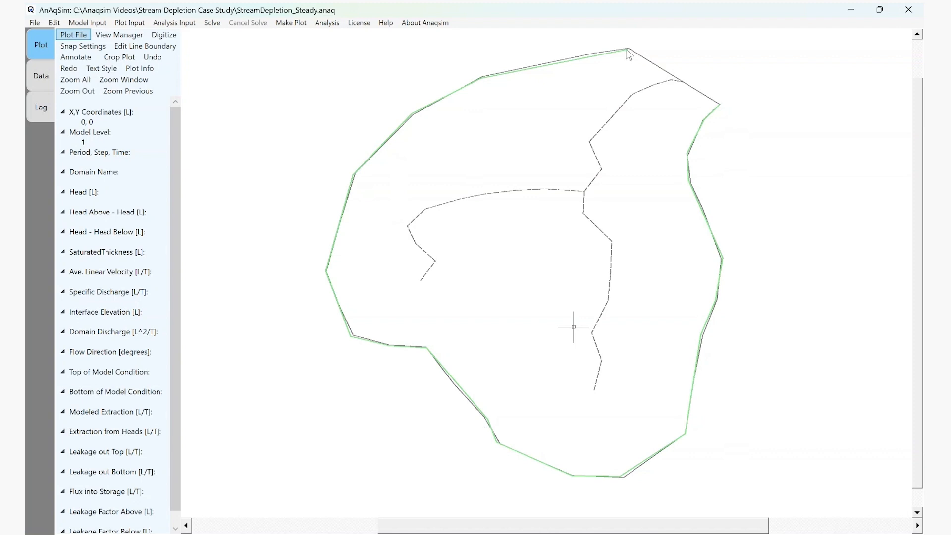
# - Digitize a line along the basemap's open northeast edge, from the northeast corner to the northernmost vertex
pyautogui.rightClick(284, 100)
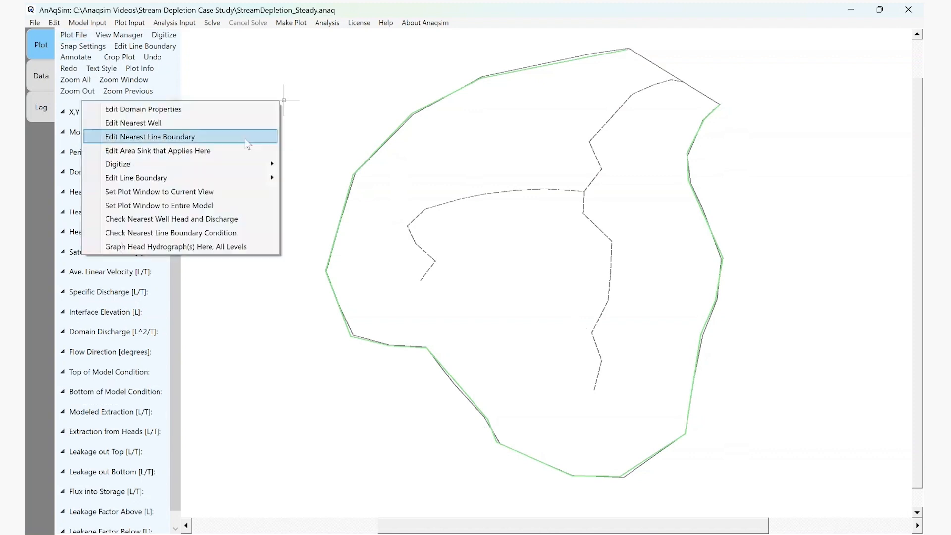
pyautogui.moveTo(170, 164)
pyautogui.click(310, 174)
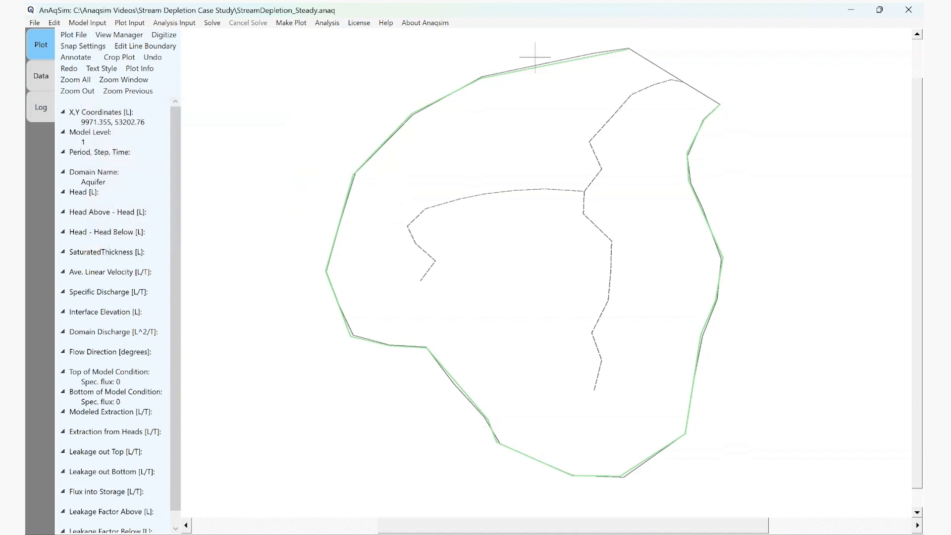
pyautogui.click(720, 104)
pyautogui.rightClick(627, 49)
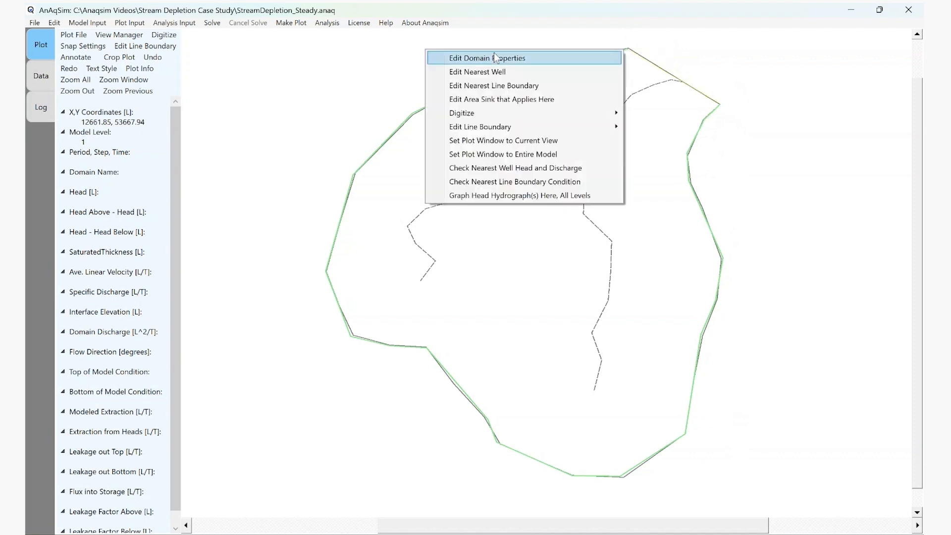
pyautogui.click(358, 124)
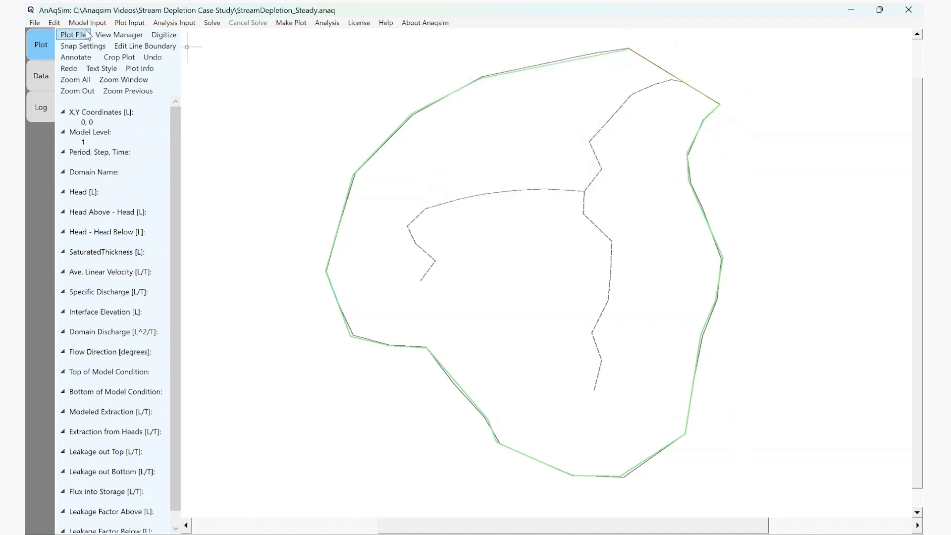
# - Add a head-specified line boundary labelled Exit Boundary and assign it to the Aquifer domain
pyautogui.click(86, 24)
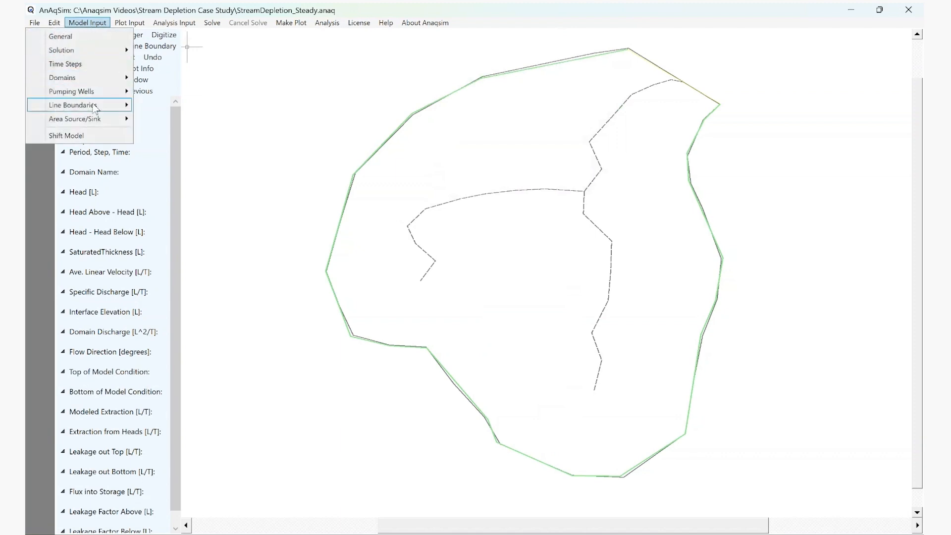
pyautogui.moveTo(95, 107)
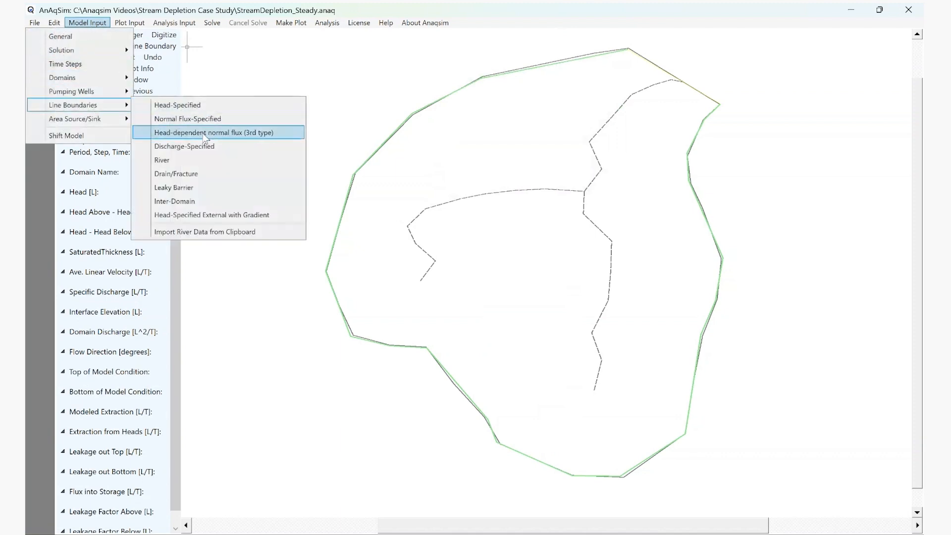
pyautogui.click(189, 105)
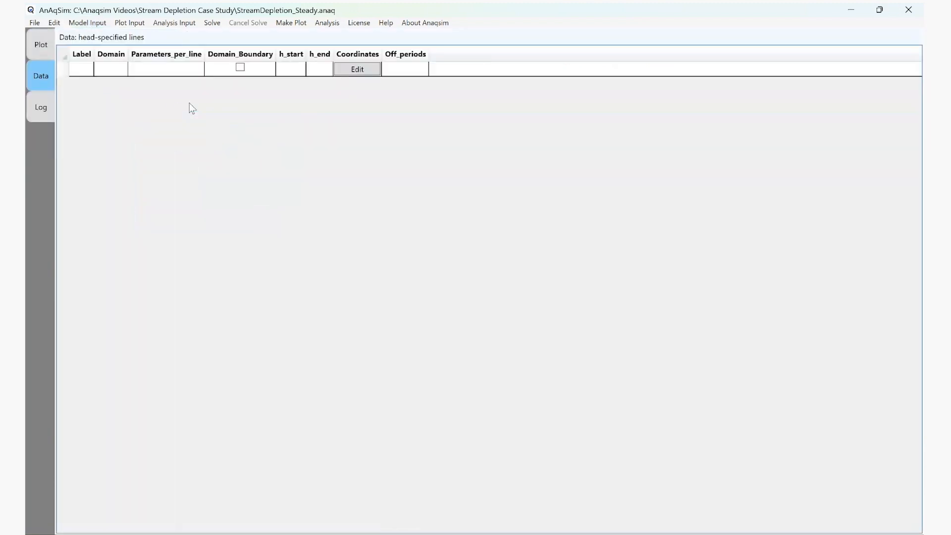
pyautogui.click(84, 69)
pyautogui.write('Exit Boundary')
pyautogui.click(140, 73)
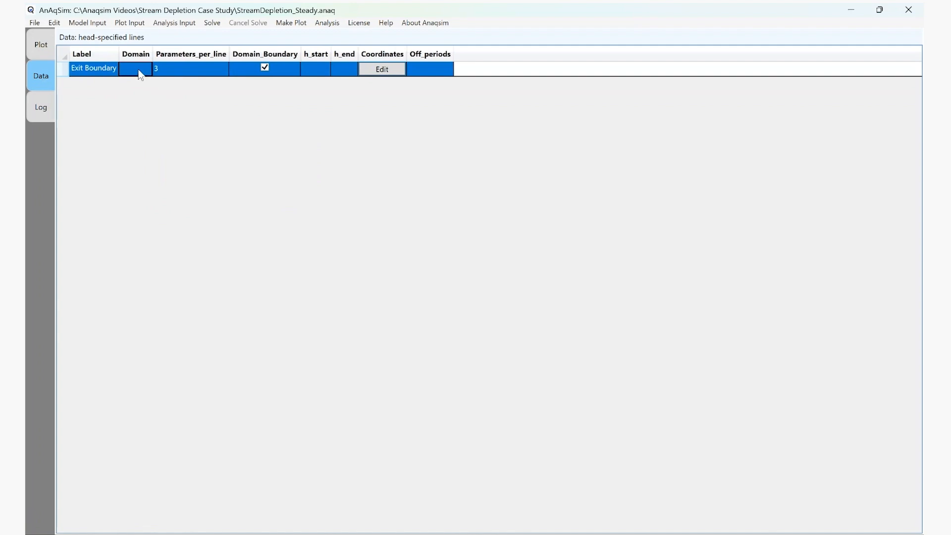
pyautogui.click(141, 73)
pyautogui.click(145, 73)
pyautogui.click(143, 84)
# - Set the Exit Boundary's start and end heads to 144 and paste the digitized northeast edge coordinates into it
pyautogui.click(333, 72)
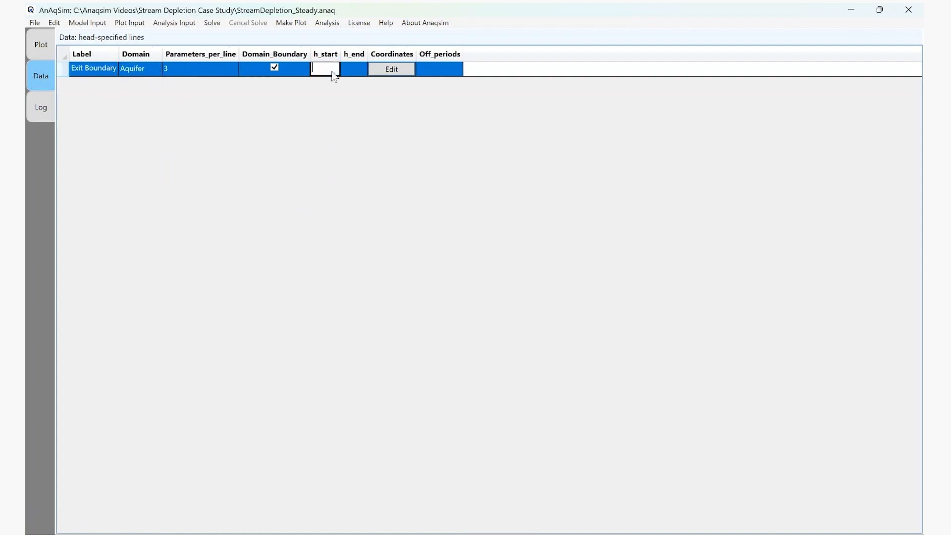
pyautogui.write('144')
pyautogui.click(358, 73)
pyautogui.write('144')
pyautogui.click(384, 75)
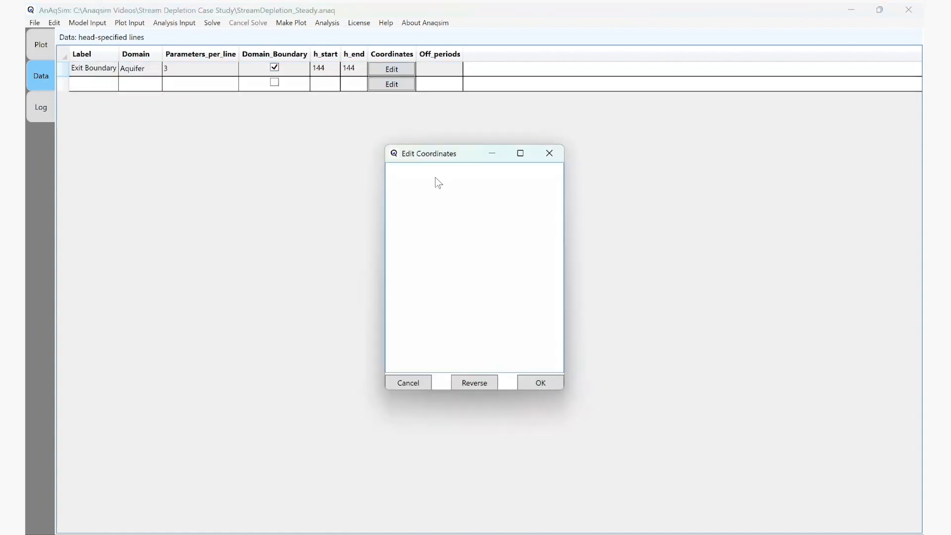
pyautogui.write('14535.8385814457, 52556.1268516371 12671.8142821813, 53660.7338437938')
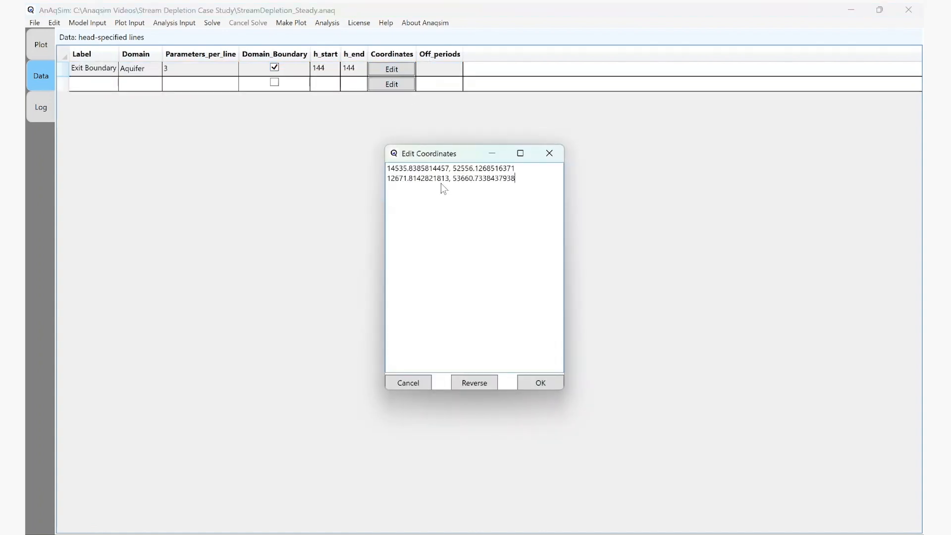
pyautogui.click(540, 384)
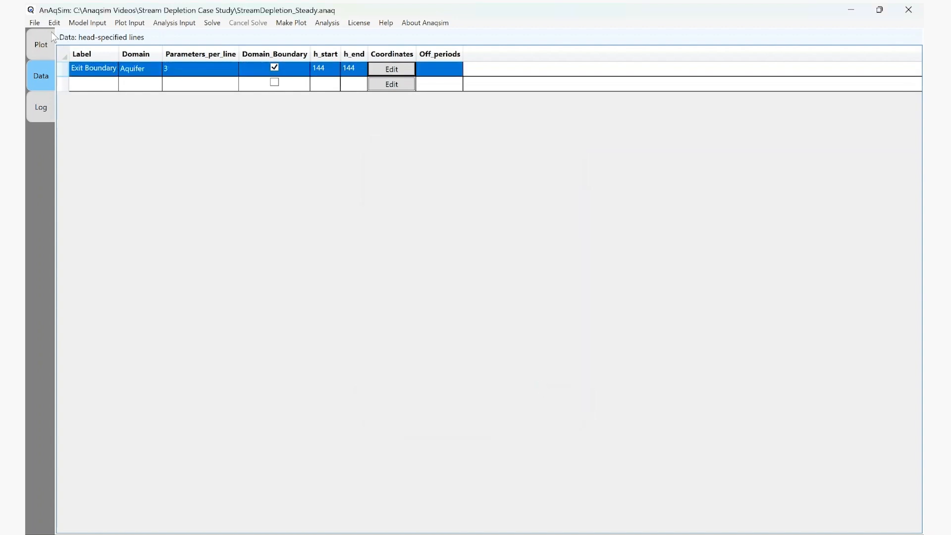
# - Save the model and replot only the model elements for level 1 with both external boundaries defined
pyautogui.click(36, 23)
pyautogui.click(47, 45)
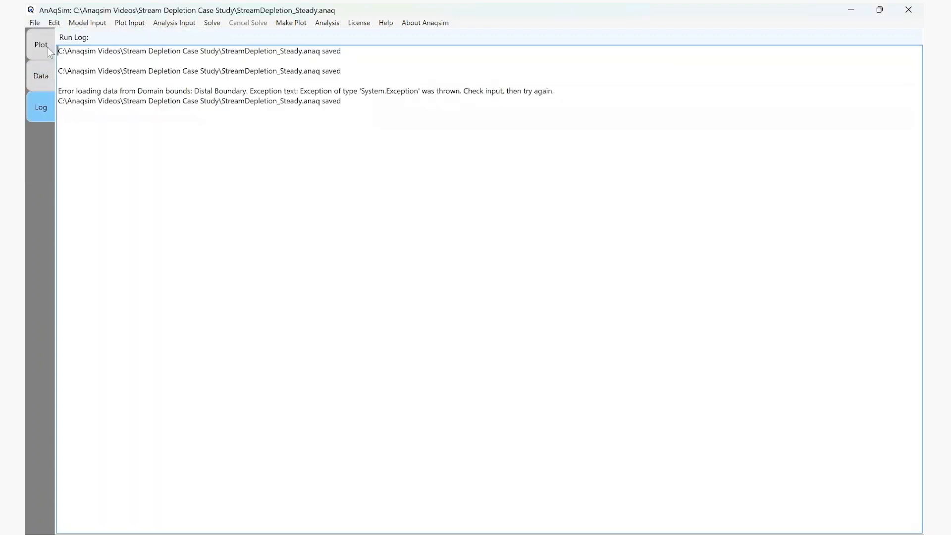
pyautogui.click(296, 22)
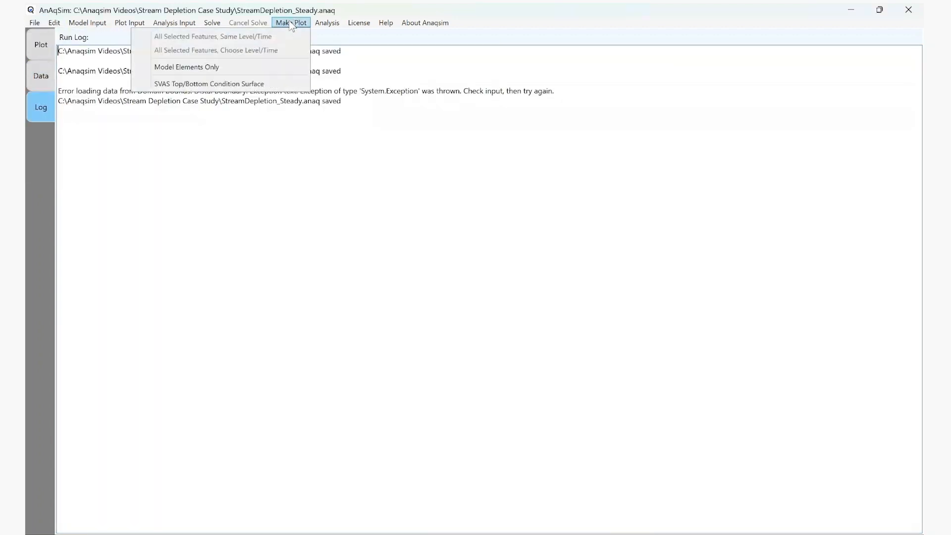
pyautogui.click(201, 70)
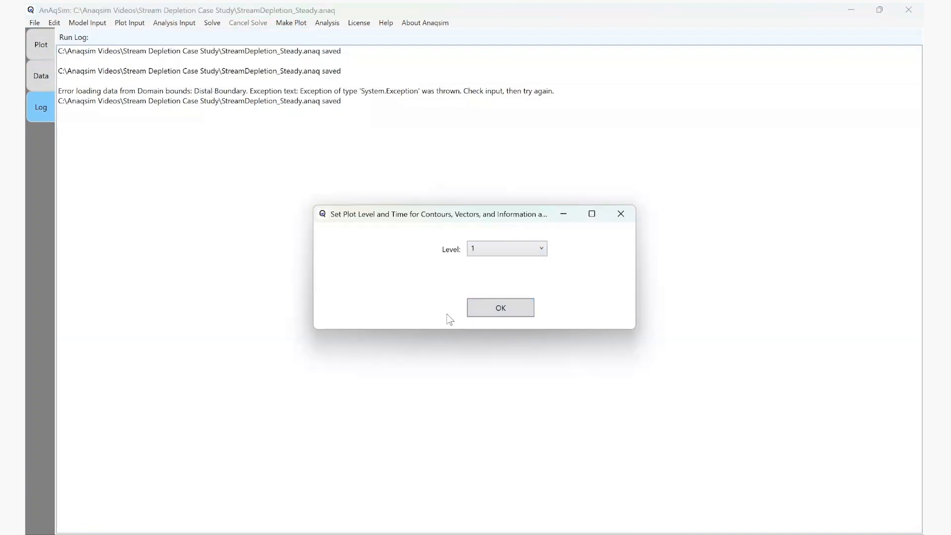
pyautogui.click(483, 317)
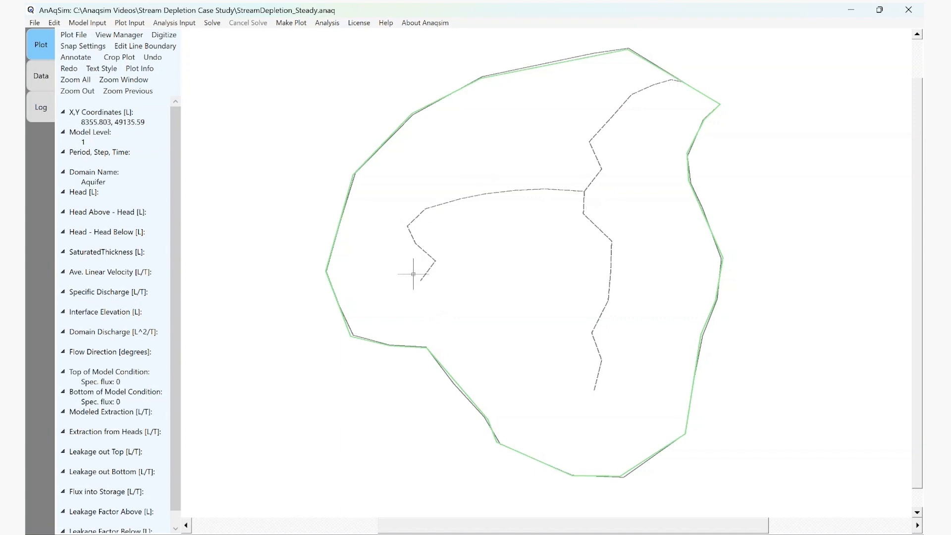
# - Digitize a polyline along the basemap's western stream branch, from its southwest end to the junction with the main stream
pyautogui.rightClick(272, 200)
pyautogui.moveTo(155, 266)
pyautogui.click(301, 279)
pyautogui.click(421, 281)
pyautogui.click(435, 261)
pyautogui.click(415, 244)
pyautogui.click(407, 226)
pyautogui.click(424, 208)
pyautogui.click(478, 195)
pyautogui.click(530, 189)
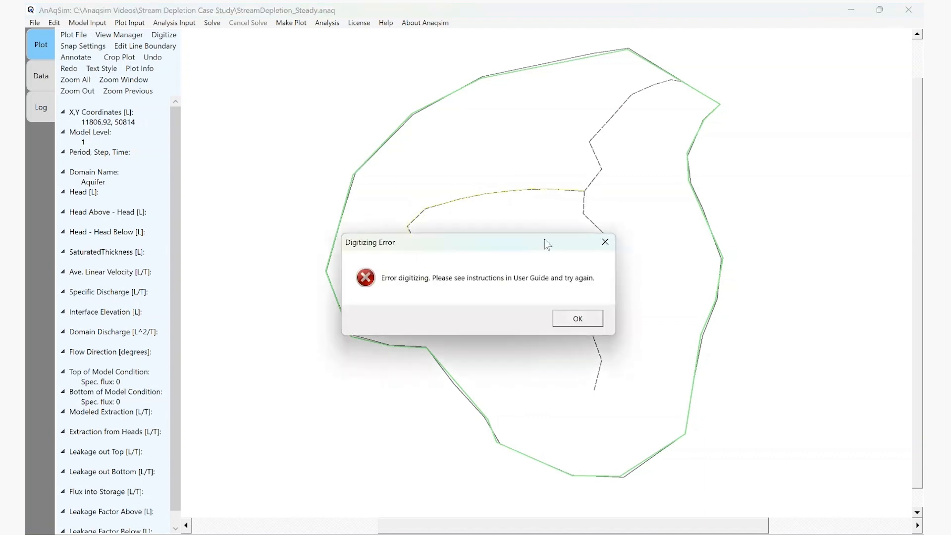
pyautogui.click(573, 316)
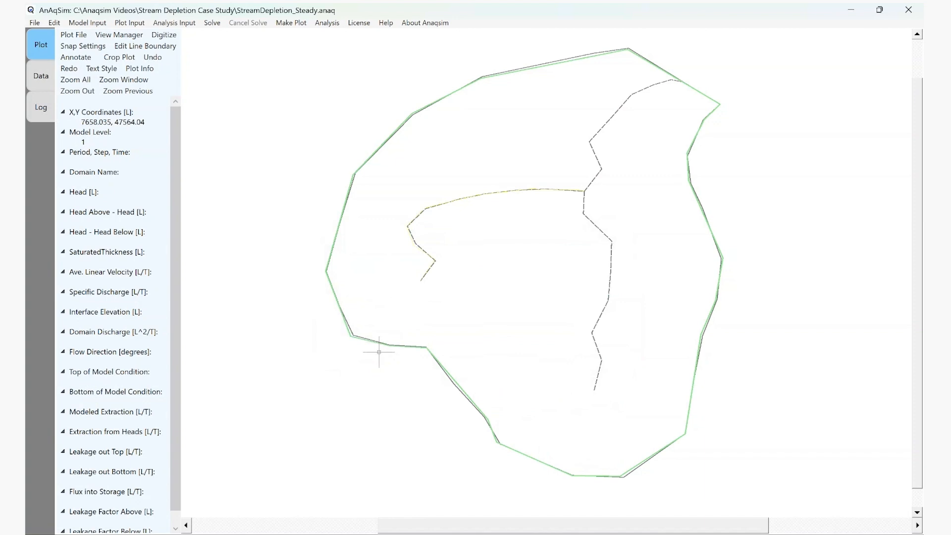
# - Add a river line boundary labelled Tributary and assign it to the Aquifer domain
pyautogui.click(88, 24)
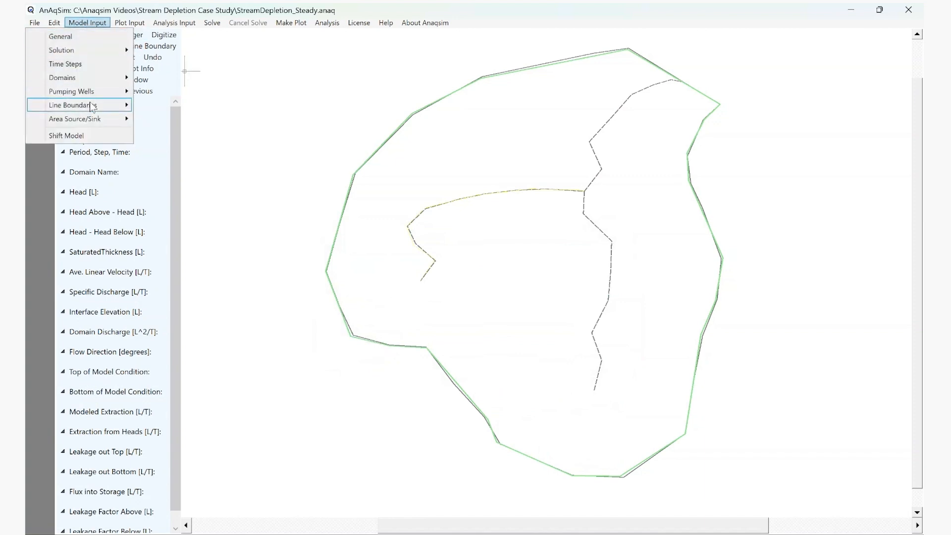
pyautogui.moveTo(90, 102)
pyautogui.click(175, 159)
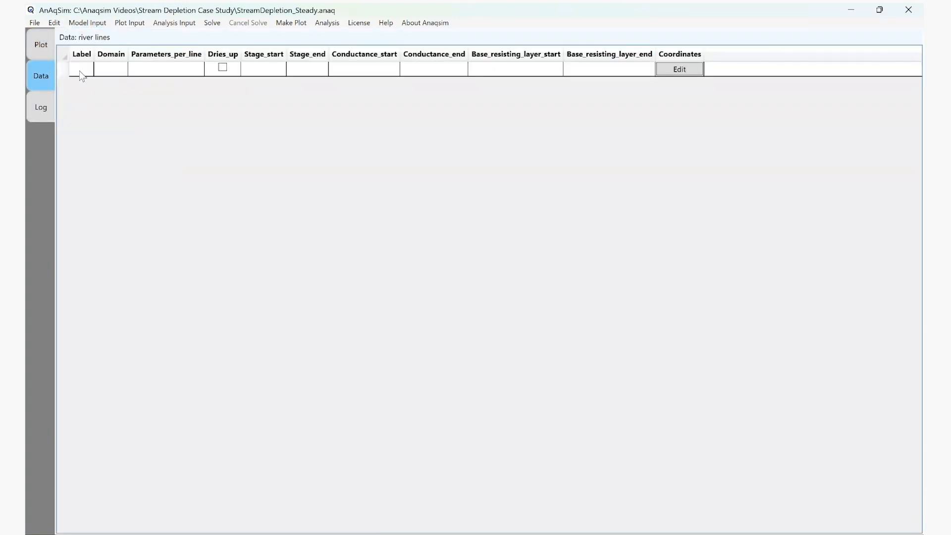
pyautogui.click(80, 72)
pyautogui.write('Tributary')
pyautogui.press('Tab')
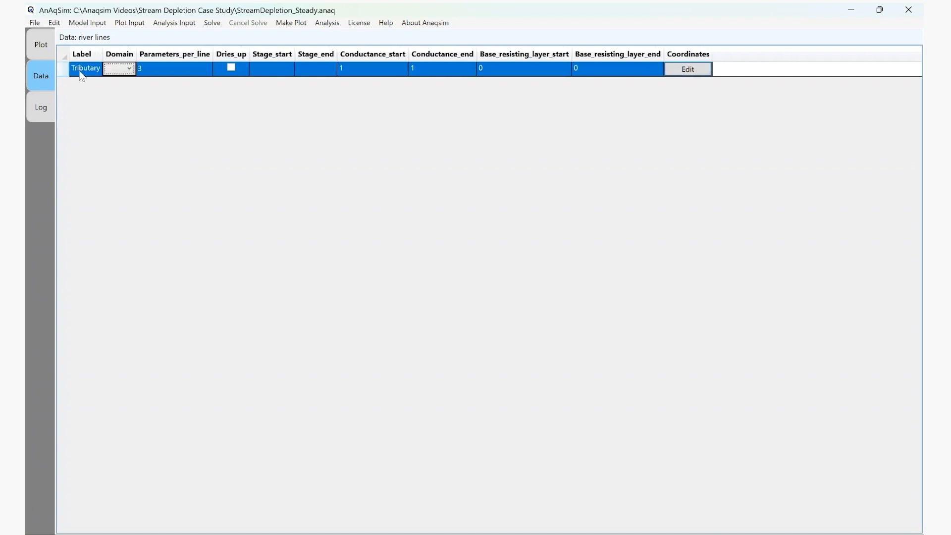
pyautogui.click(128, 68)
pyautogui.click(130, 83)
# - Set the Tributary's stage to 153 at the start and 147 at the end, with start and end conductance of 2.5
pyautogui.click(287, 70)
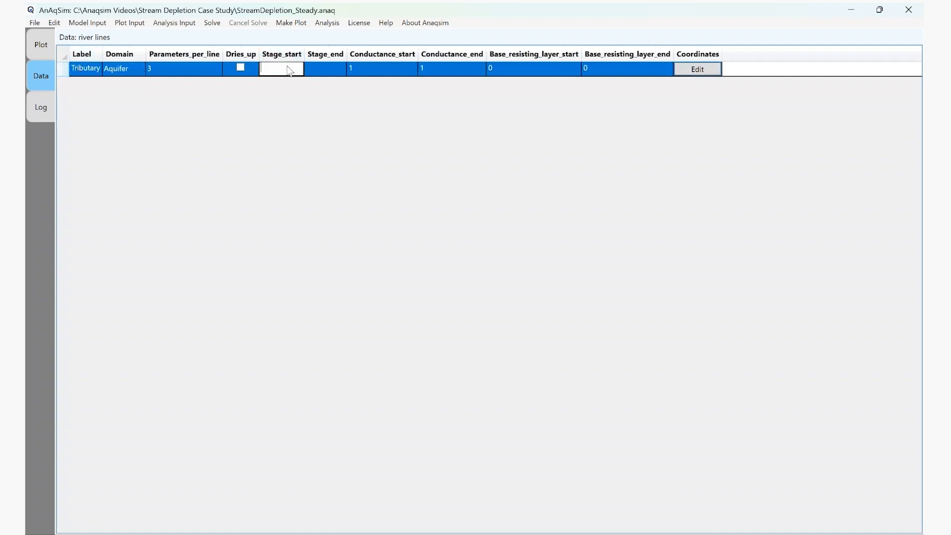
pyautogui.write('153')
pyautogui.click(324, 70)
pyautogui.write('147')
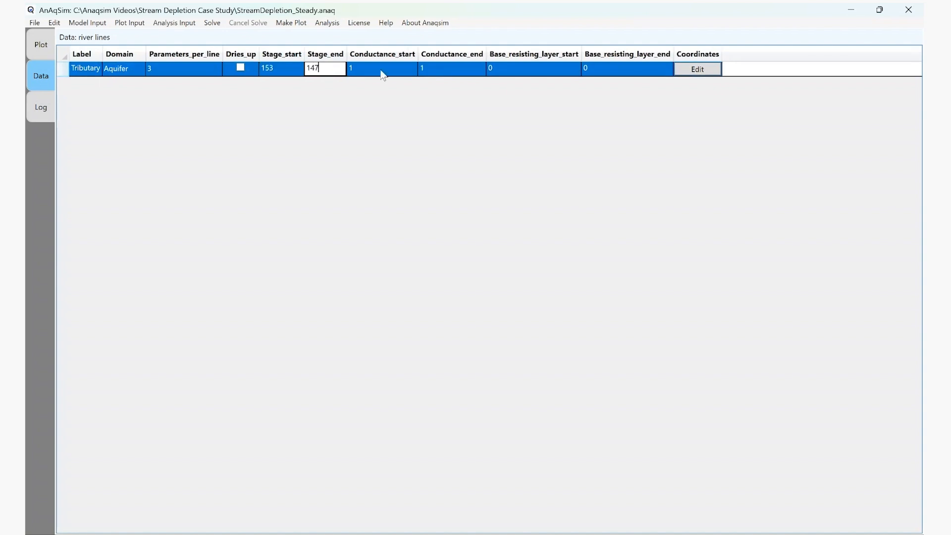
pyautogui.click(391, 72)
pyautogui.write('2.5')
pyautogui.click(465, 69)
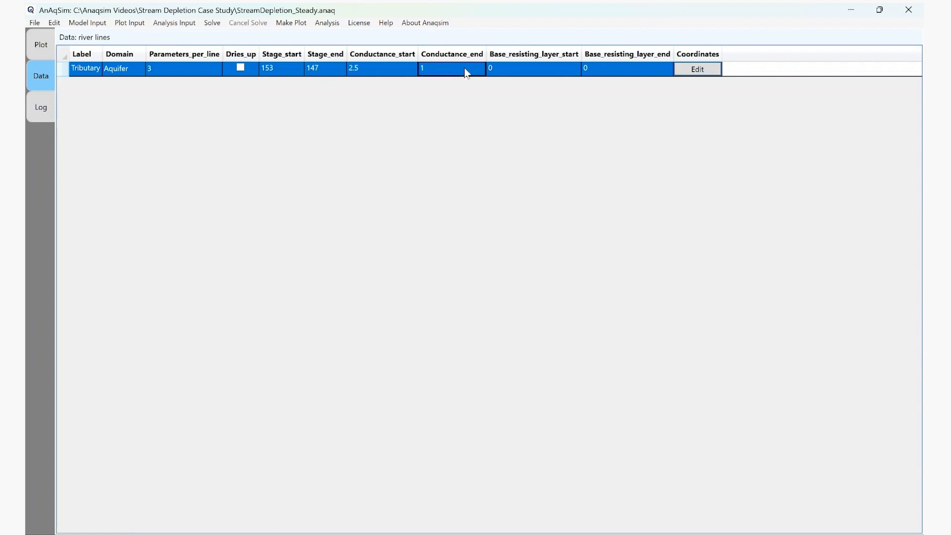
pyautogui.write('2.5')
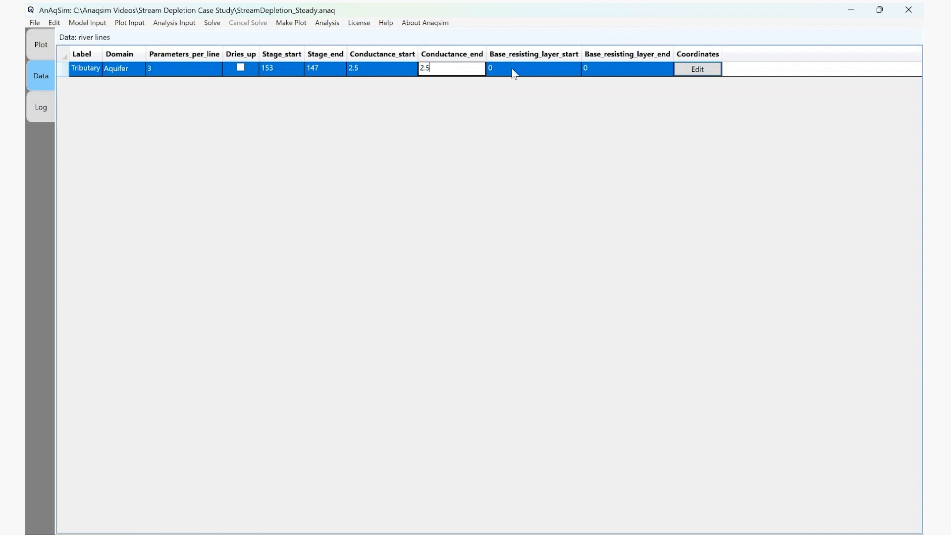
# - Set the Tributary's base resisting layer to 151.5 at the start and 145.5 at the end, and paste in the digitized western branch coordinates
pyautogui.click(522, 72)
pyautogui.write('151.5')
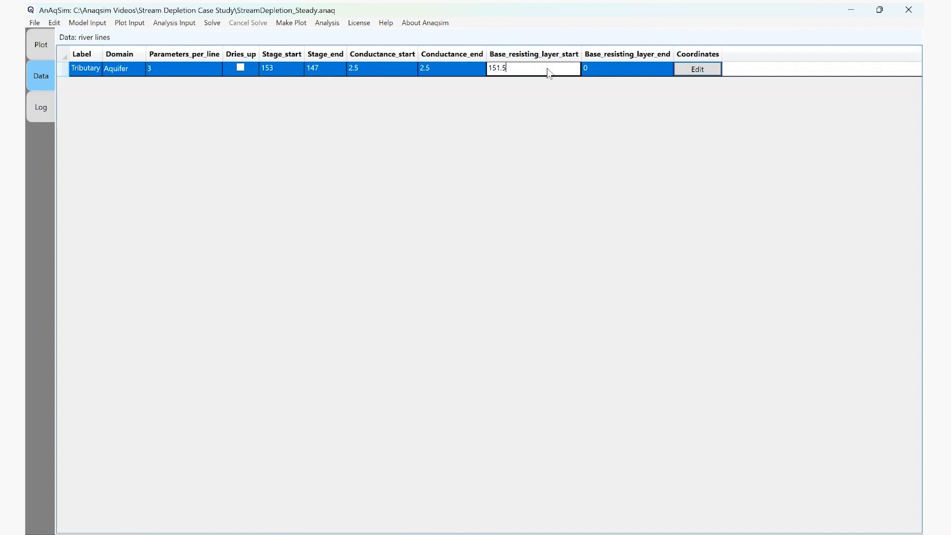
pyautogui.click(609, 64)
pyautogui.click(611, 69)
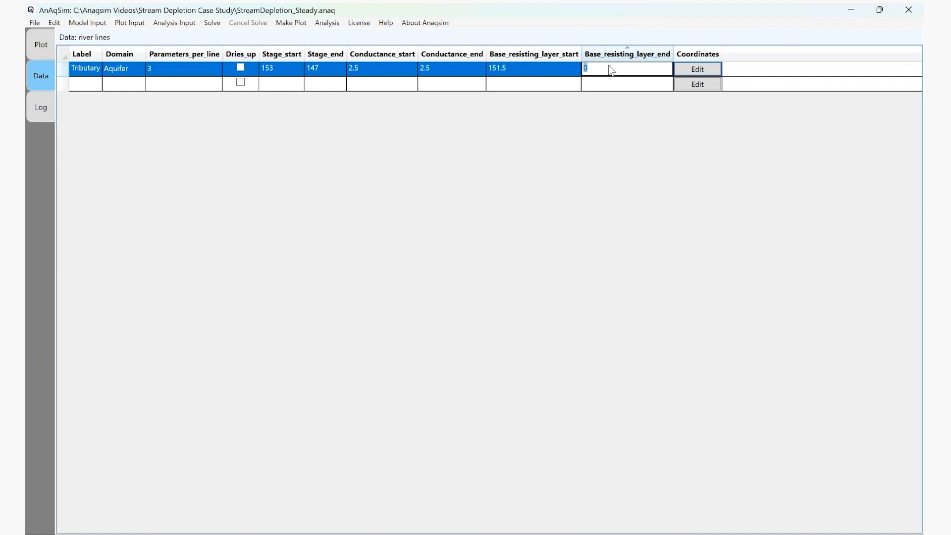
pyautogui.write('145.5')
pyautogui.click(698, 70)
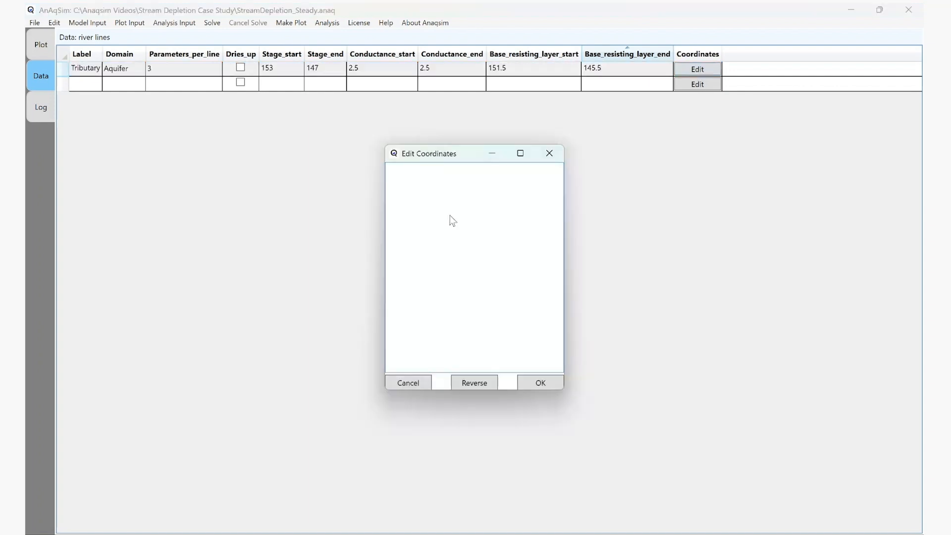
pyautogui.write('8500.38550419149, 48997.2945410698 8795.83669410172, 49424.7558371102 8374.6615935914, 49701.3484404304 8217.50670534128, 50084.8063677607 8569.53365502155, 50455.6919040309 9631.90069959234, 50719.7121162911 10713.1263307532, 50845.4360268912 11806.924352974, 50814.0050492412')
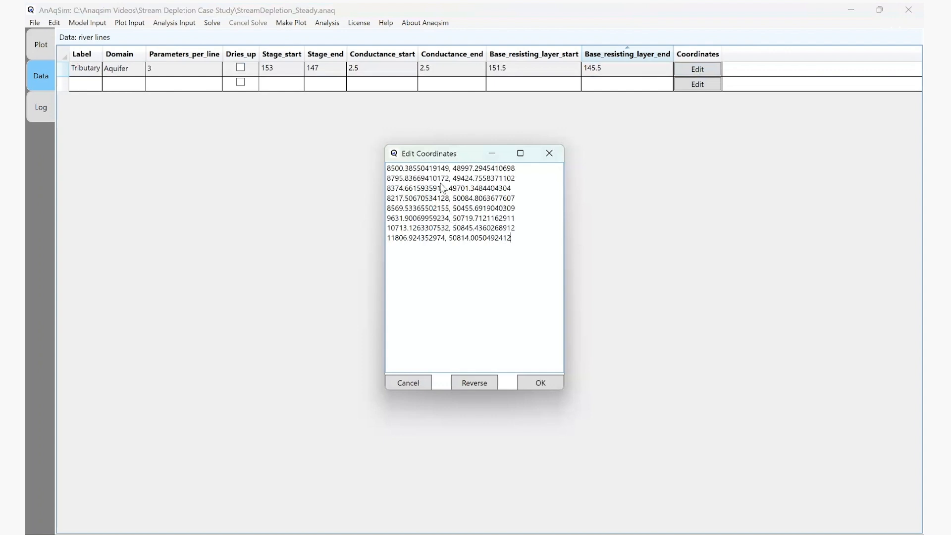
pyautogui.click(541, 382)
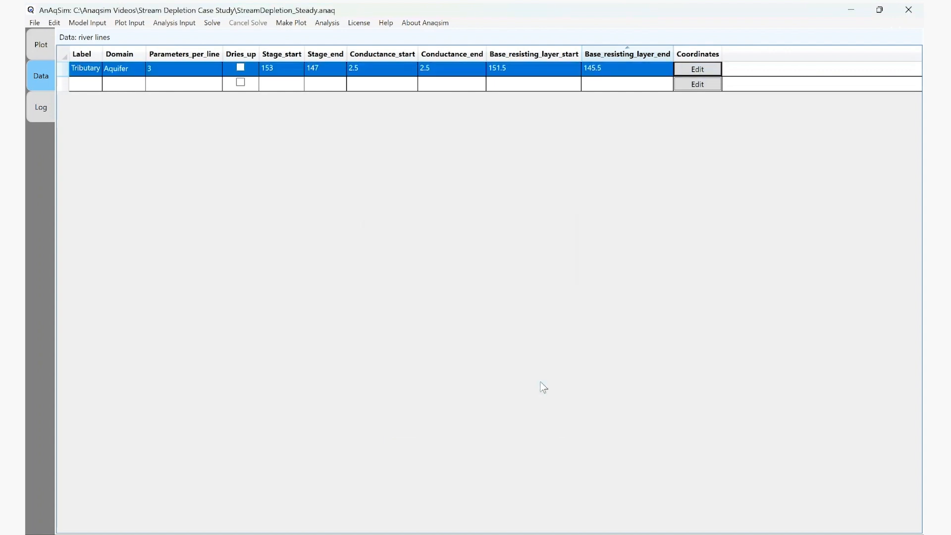
# - Save the model and replot only the model elements for level 1 with the Tributary river boundary included
pyautogui.click(34, 23)
pyautogui.click(56, 50)
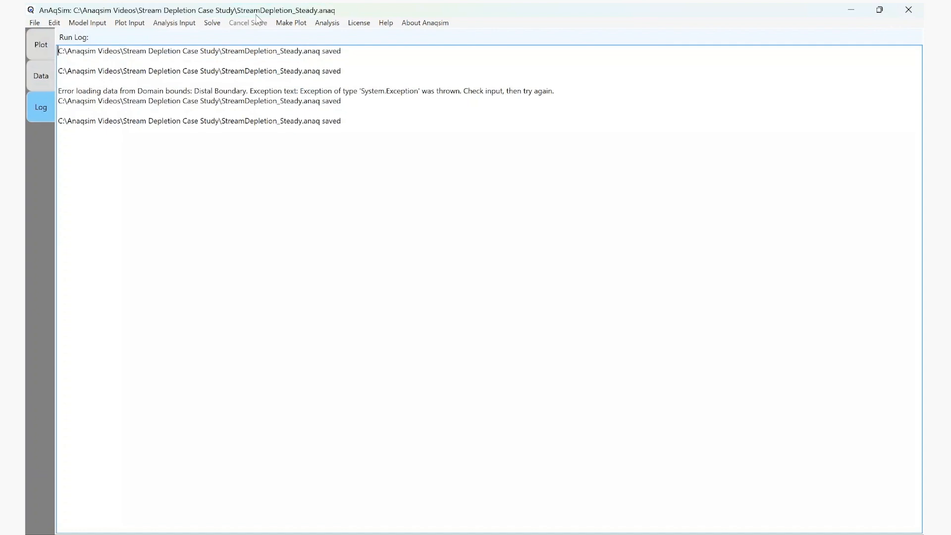
pyautogui.click(292, 25)
pyautogui.click(208, 68)
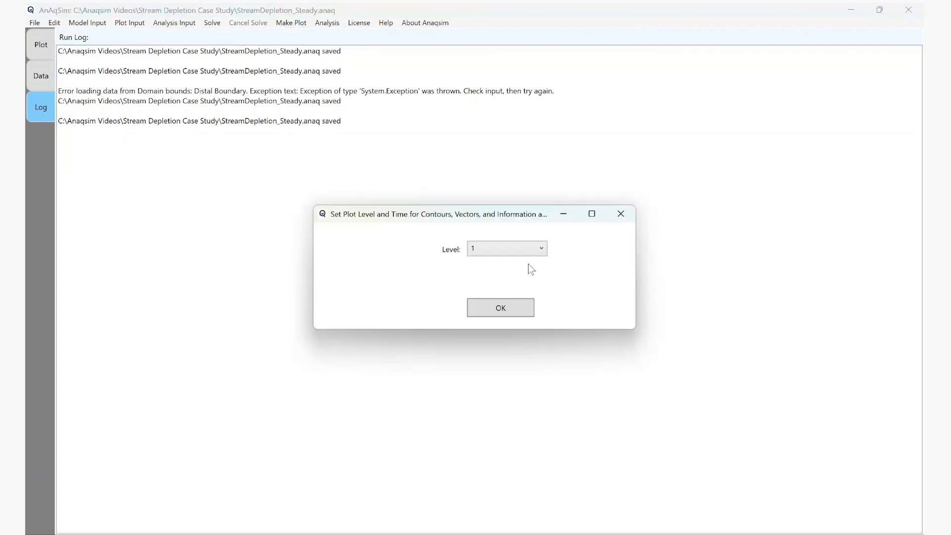
pyautogui.click(518, 309)
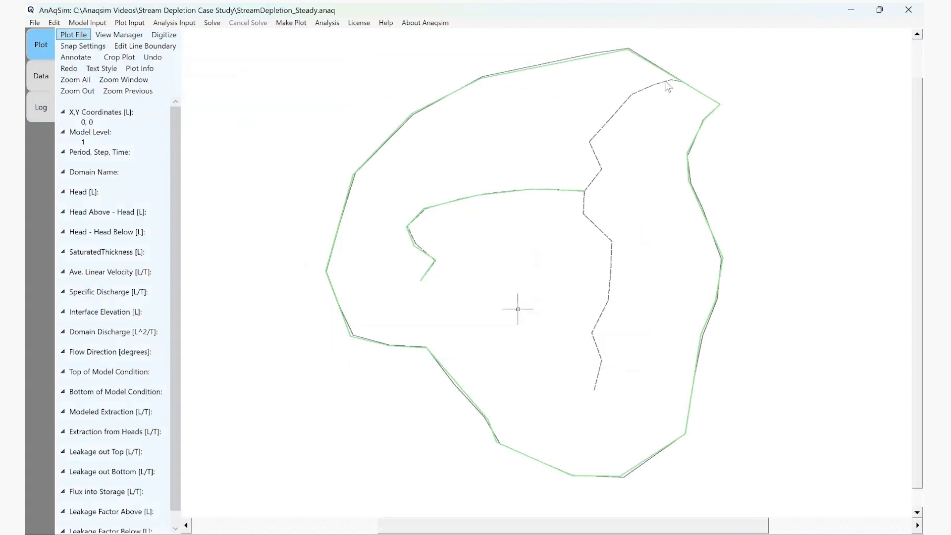
# - Digitize a polyline along the basemap's main stream, from its southern end up to the junction with the tributary
pyautogui.rightClick(485, 287)
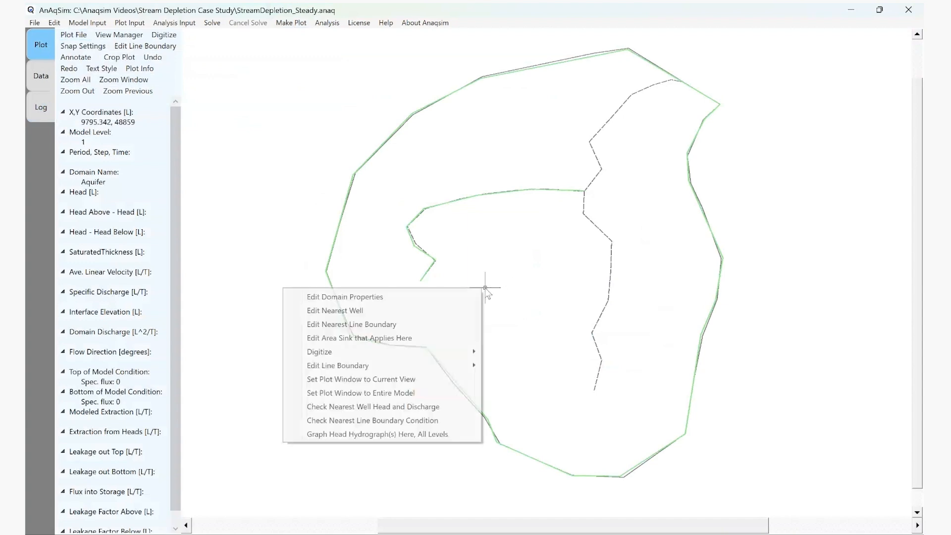
pyautogui.moveTo(371, 353)
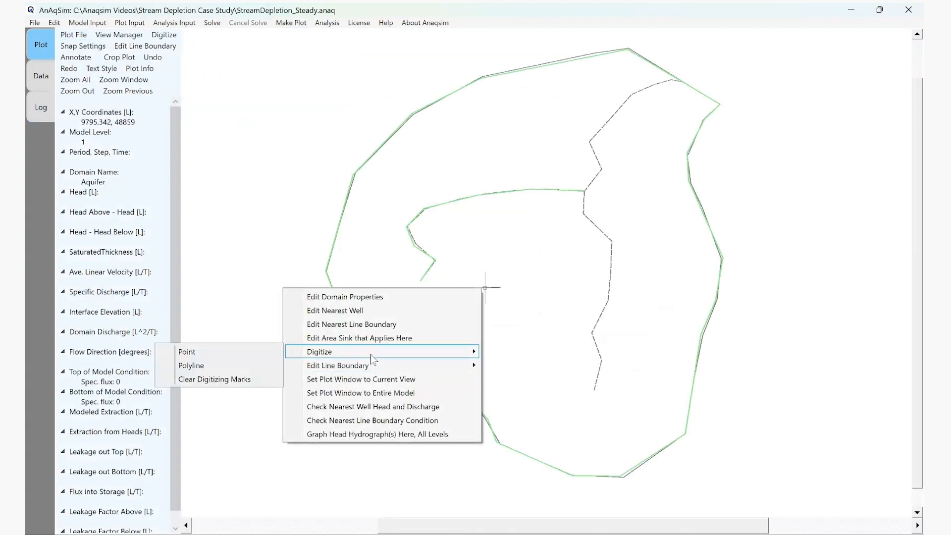
pyautogui.click(212, 354)
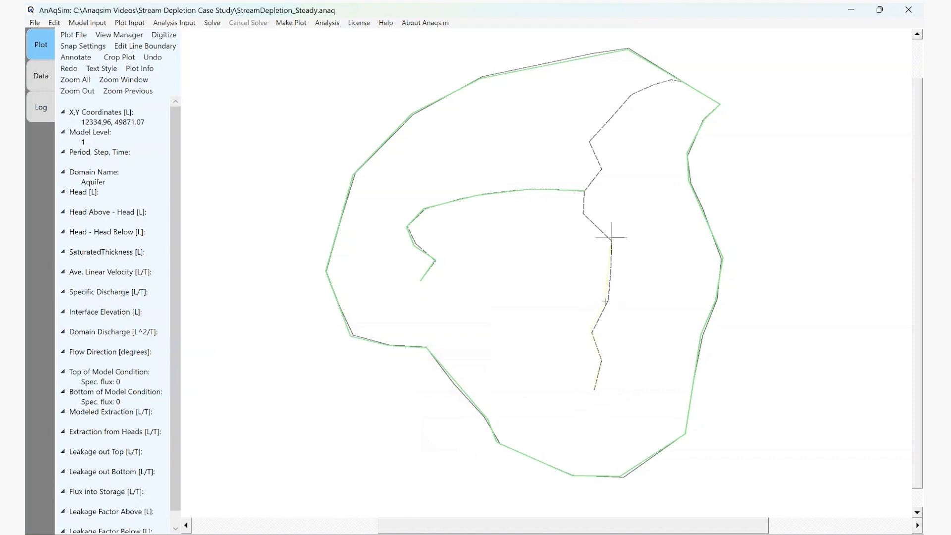
pyautogui.rightClick(583, 191)
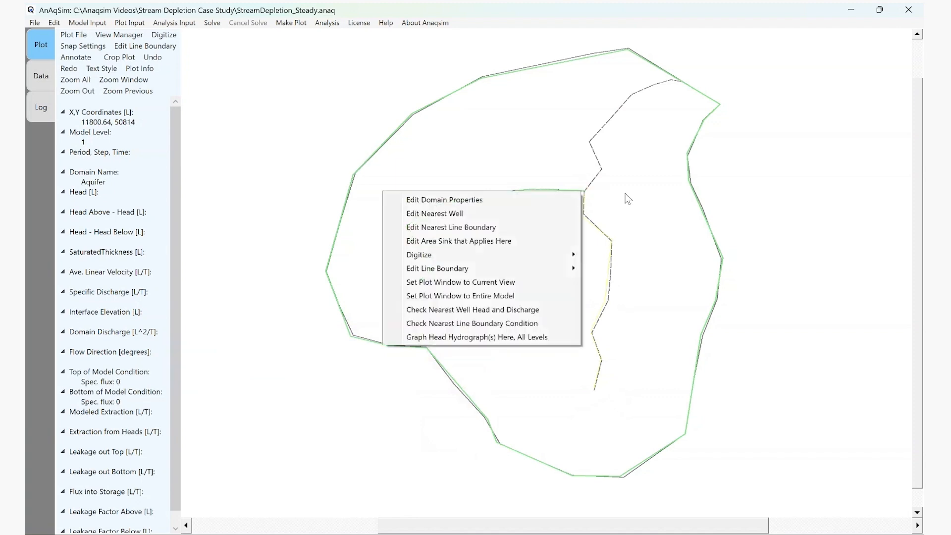
pyautogui.click(627, 198)
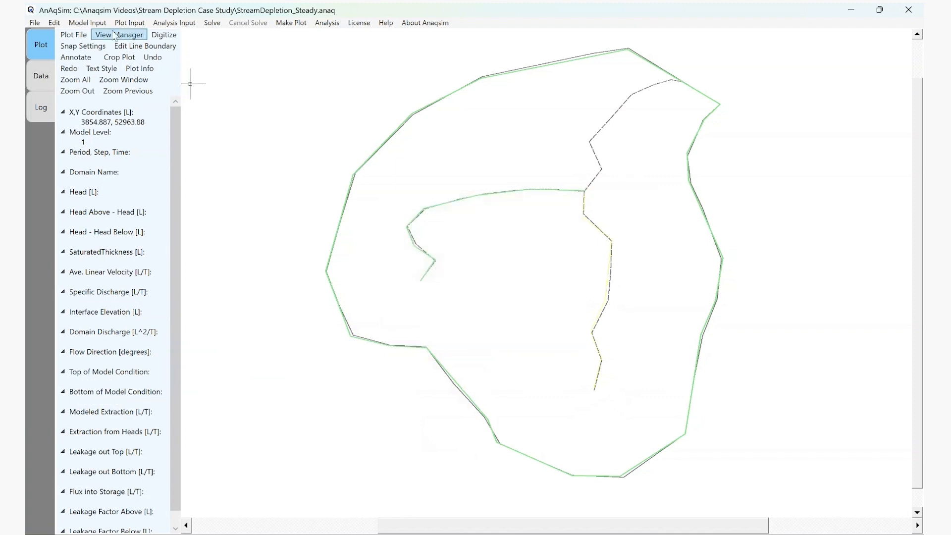
# - Add a second river line boundary labelled Main Stream Upper and assign it to the Aquifer domain
pyautogui.click(88, 23)
pyautogui.moveTo(77, 107)
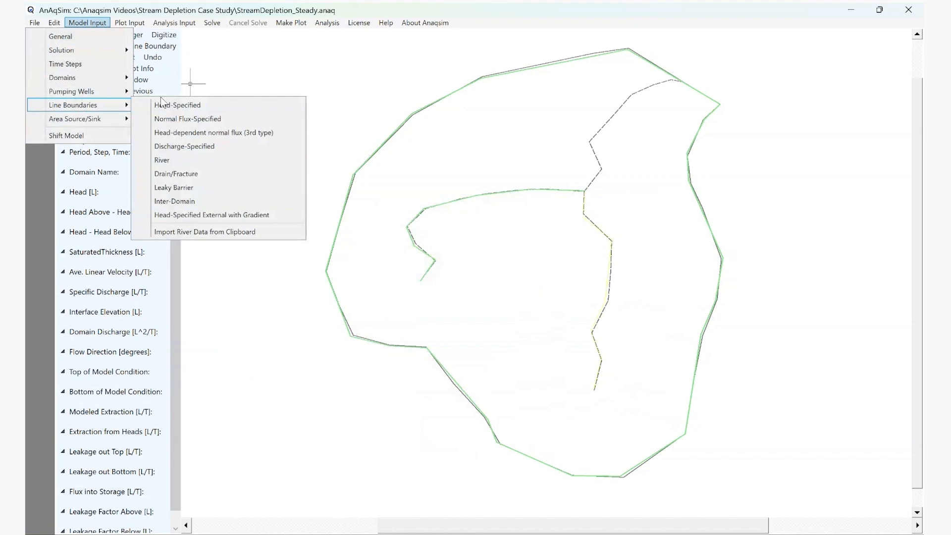
pyautogui.click(162, 160)
pyautogui.click(88, 83)
pyautogui.click(89, 85)
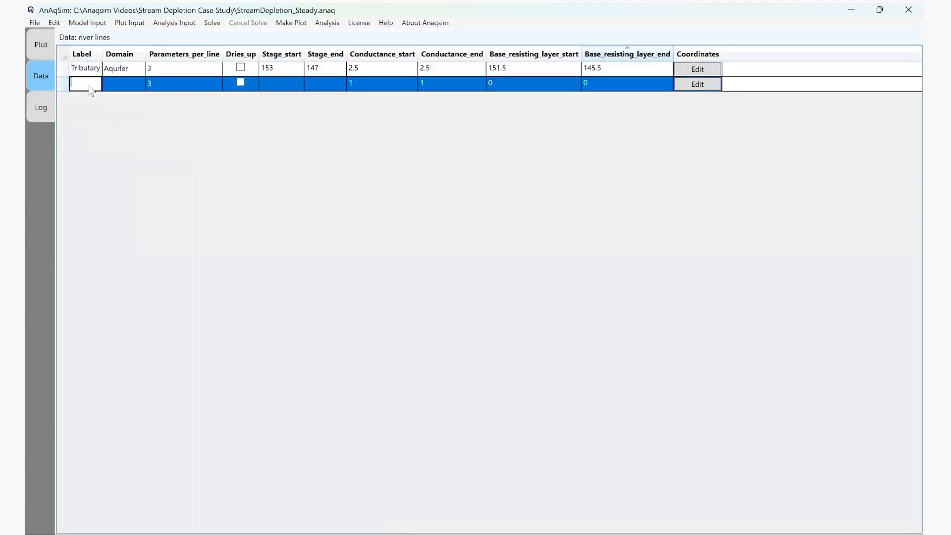
pyautogui.write('Main Strea')
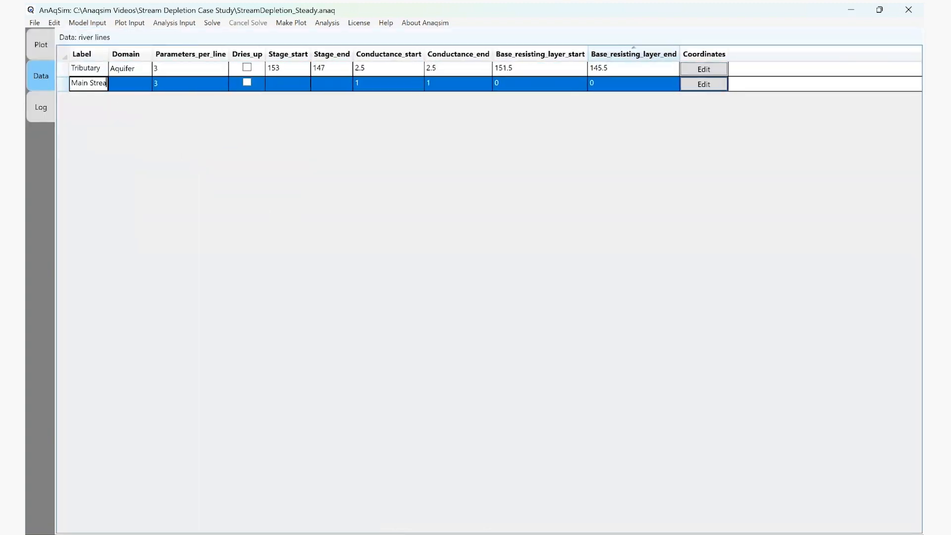
pyautogui.write('m Upper')
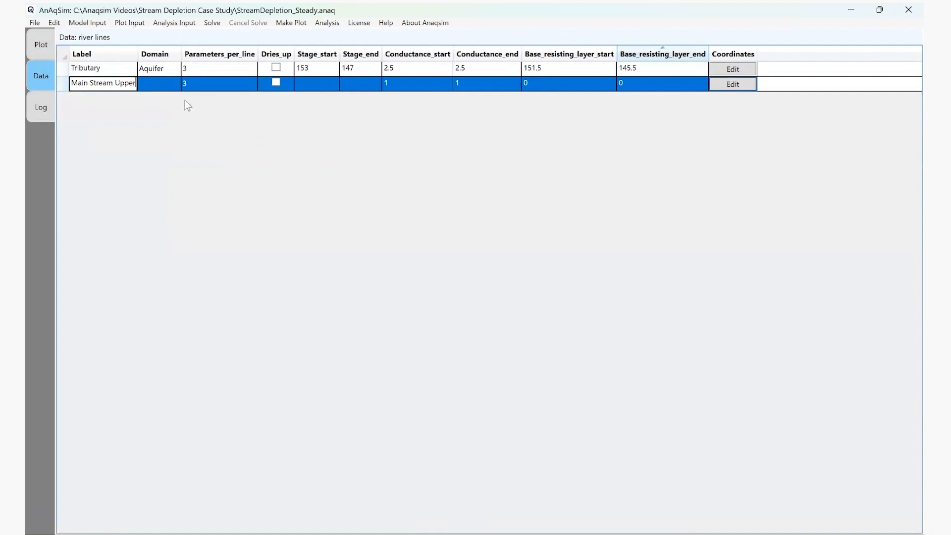
pyautogui.click(167, 82)
pyautogui.click(167, 82)
pyautogui.click(166, 99)
# - Set Main Stream Upper's stage to 151 at the start and 147 at the end, with start and end conductance of 2
pyautogui.click(322, 86)
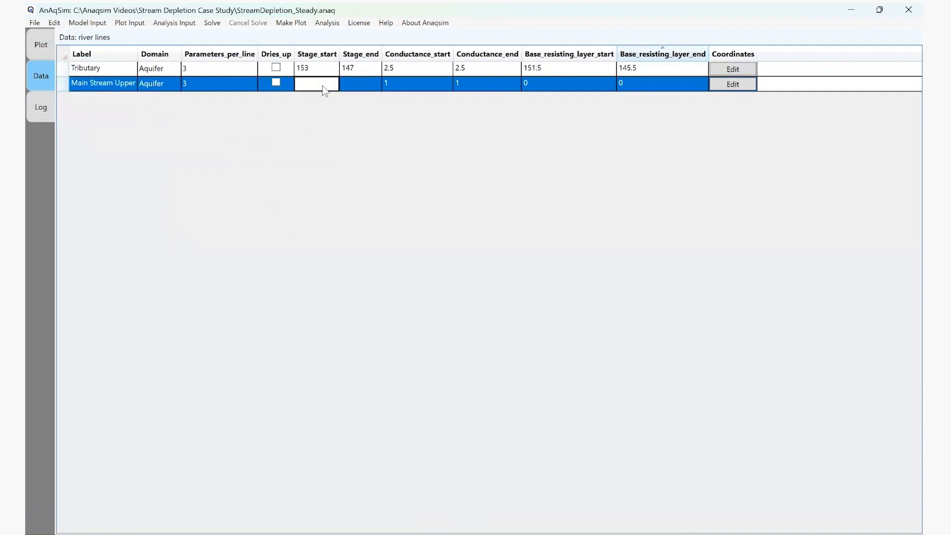
pyautogui.write('151')
pyautogui.click(356, 87)
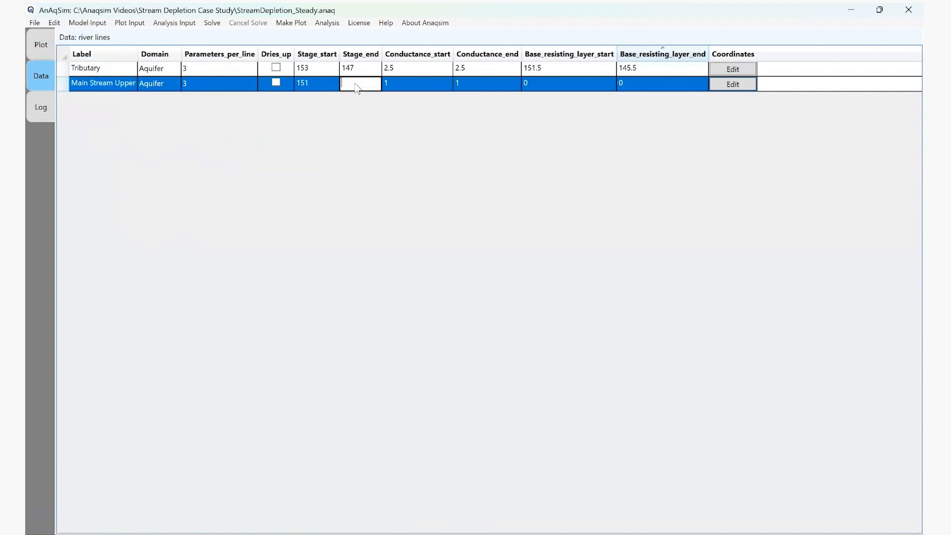
pyautogui.write('147')
pyautogui.click(443, 89)
pyautogui.write('2')
pyautogui.click(498, 88)
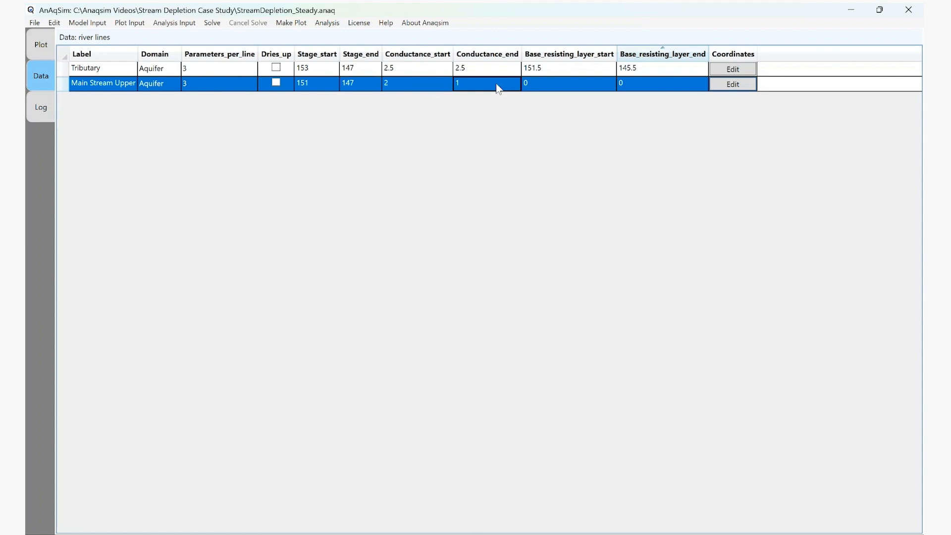
pyautogui.write('2')
# - Set Main Stream Upper's base resisting layer to 149.9 at the start and 145.5 at the end, and paste in its digitized coordinates
pyautogui.click(554, 89)
pyautogui.write('149.9')
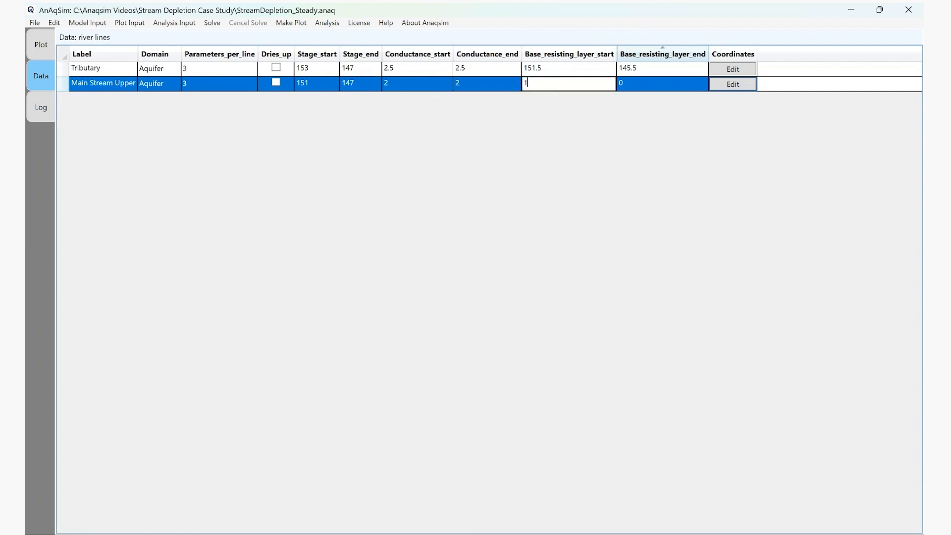
pyautogui.click(639, 85)
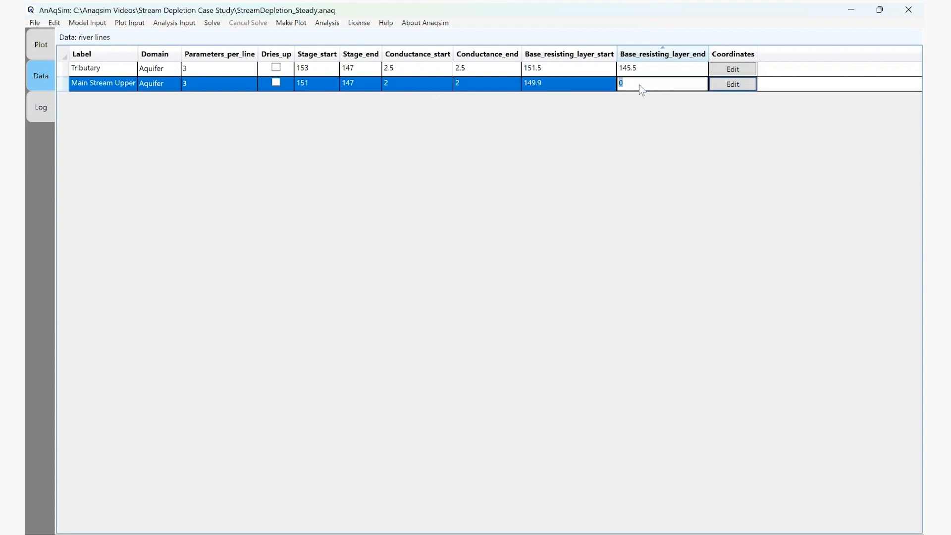
pyautogui.write('145.5')
pyautogui.click(733, 84)
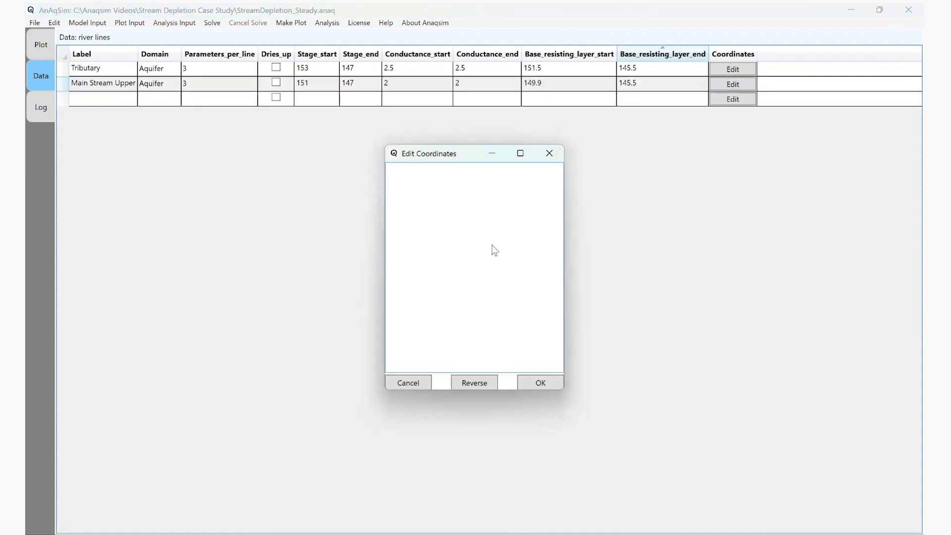
pyautogui.write('12001.7964144041, 46822.2708876882 12146.3789115942, 47425.7456585687 11932.6482635741, 47972.6446696791 12221.8132579543, 48582.4056360895 12360.1095596144, 49833.3585465605 11762.9209842639, 50285.9646247208 11806.924352974, 50814.0050492412')
pyautogui.click(540, 384)
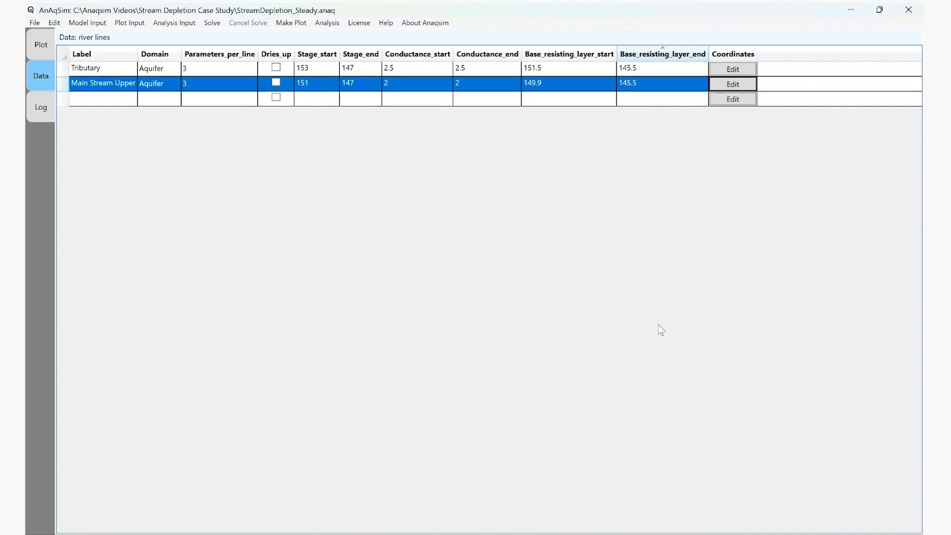
# - Clear the earlier digitizing marks and digitize a polyline along the main stream from the tributary junction up to the northeastern aquifer boundary
pyautogui.click(42, 45)
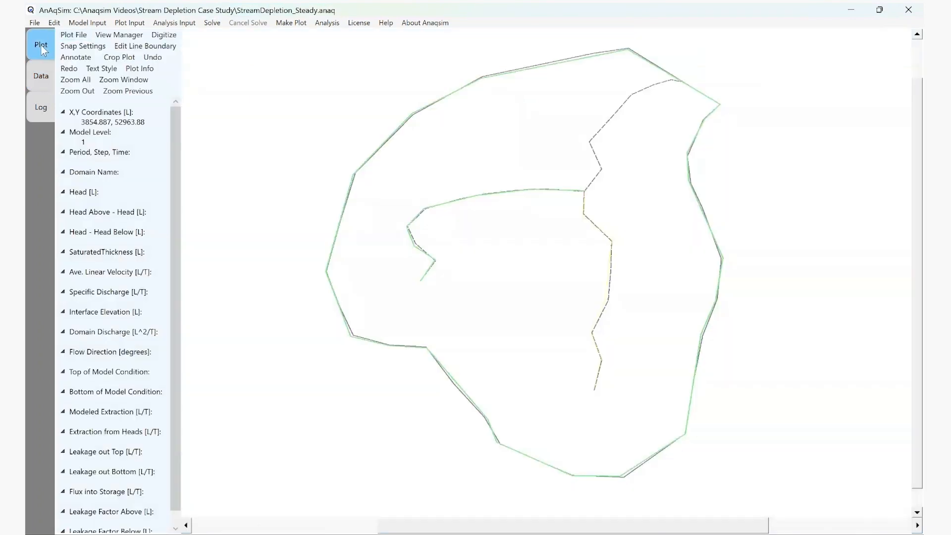
pyautogui.rightClick(484, 272)
pyautogui.moveTo(365, 338)
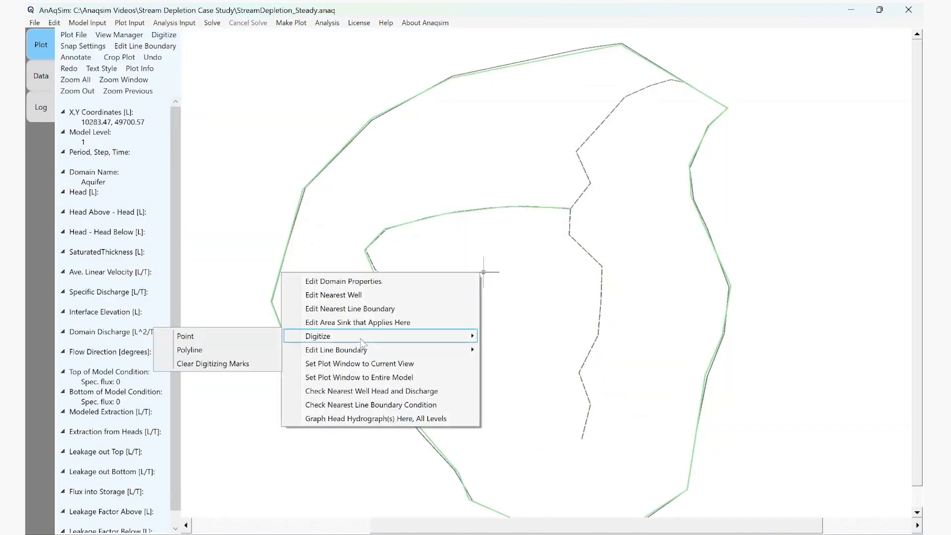
pyautogui.click(220, 364)
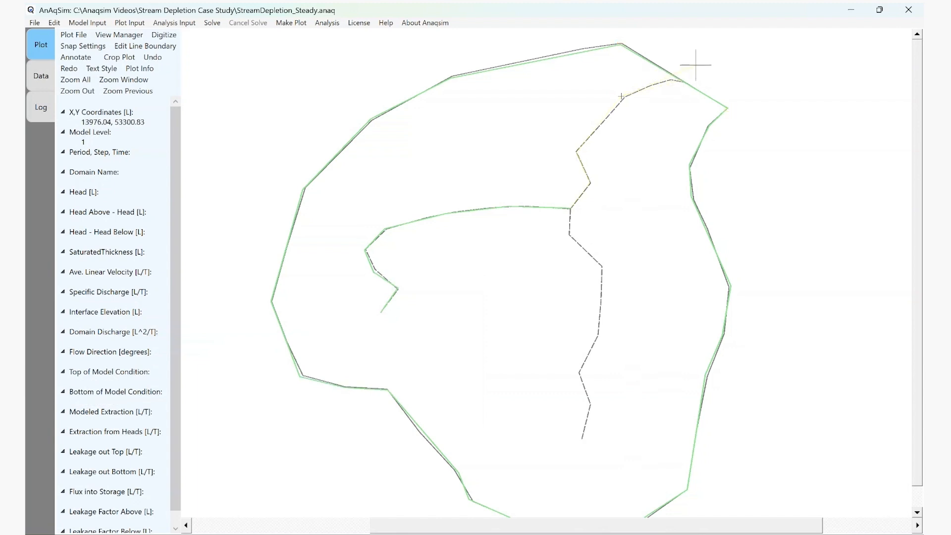
pyautogui.scroll(3, 670, 80)
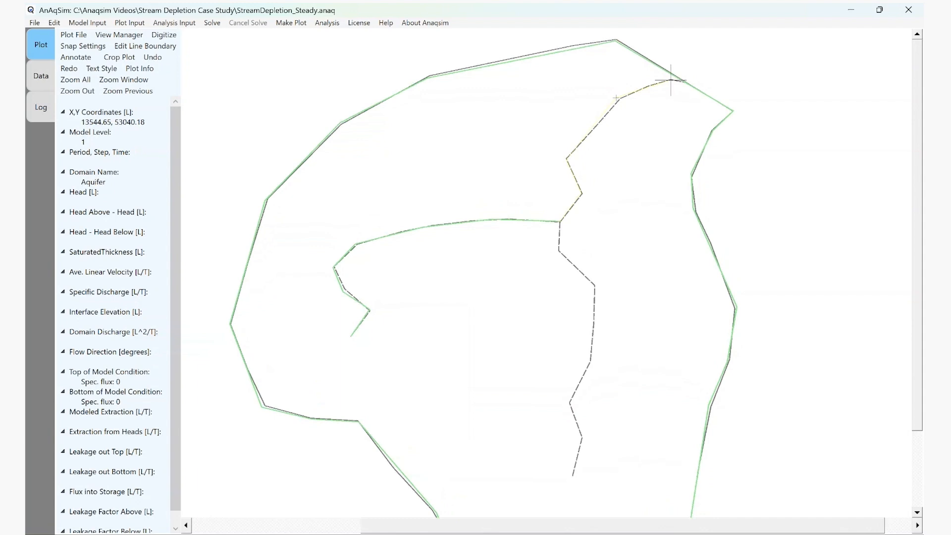
pyautogui.scroll(1, 669, 78)
pyautogui.scroll(1, 672, 74)
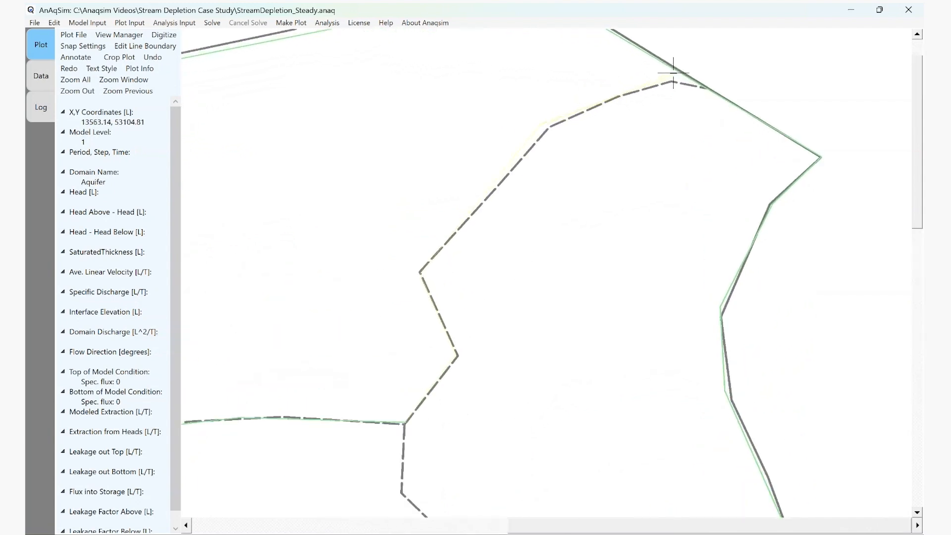
pyautogui.rightClick(673, 75)
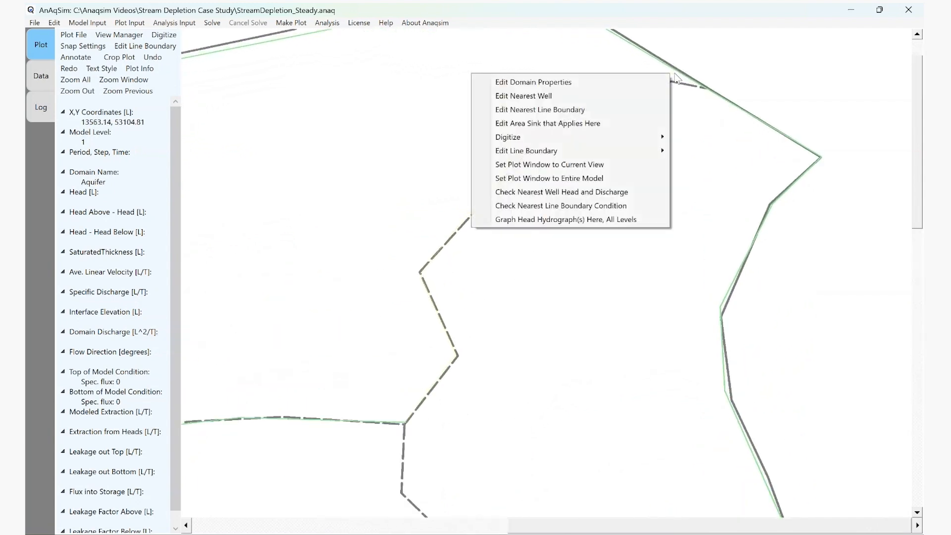
pyautogui.click(431, 238)
# - Add a third river line boundary labelled Main Stream Lower and assign it to the Aquifer domain
pyautogui.click(87, 23)
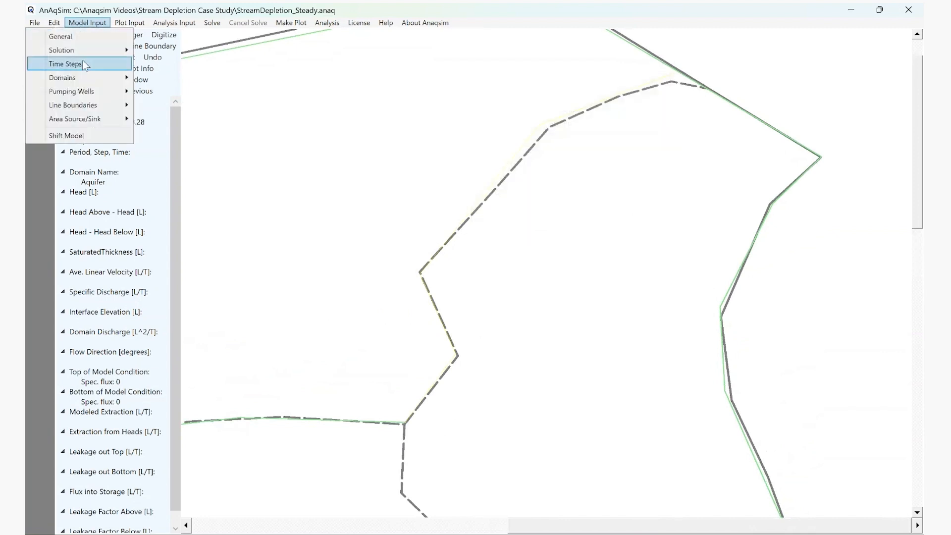
pyautogui.moveTo(89, 106)
pyautogui.click(175, 160)
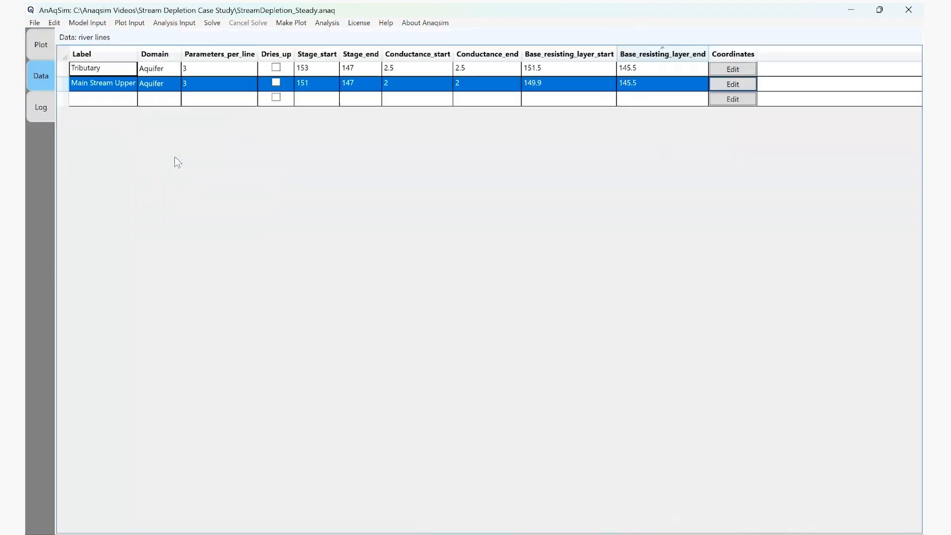
pyautogui.click(107, 102)
pyautogui.write('Mai')
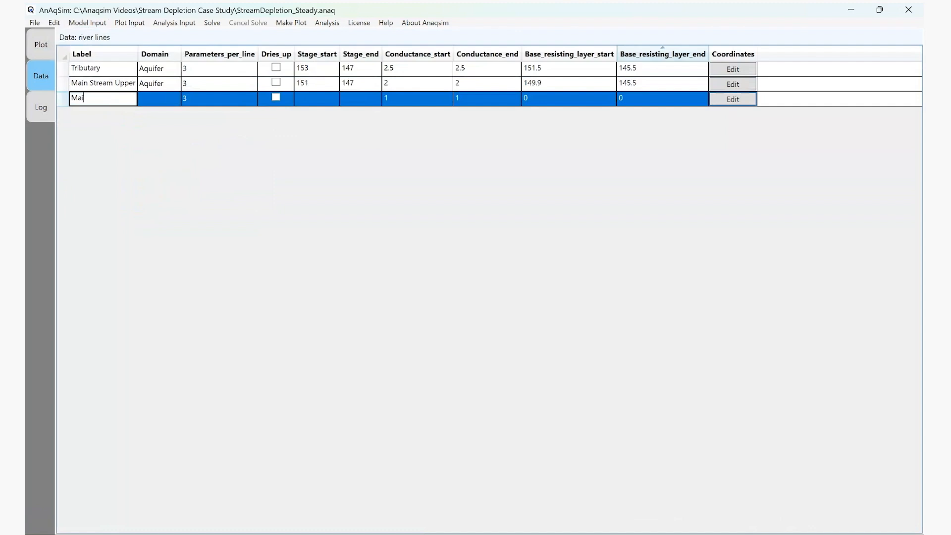
pyautogui.write('n Stream Lower')
pyautogui.press('Tab')
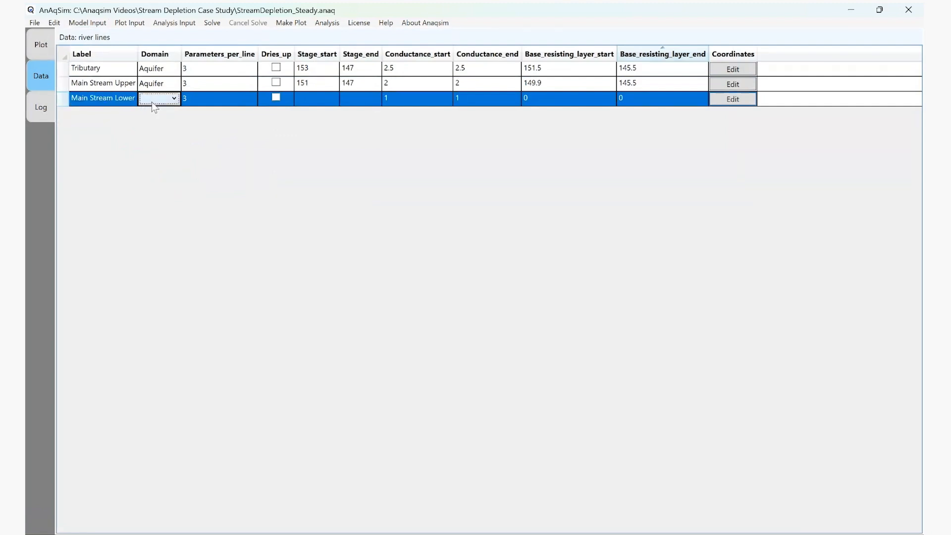
pyautogui.click(175, 100)
pyautogui.click(156, 111)
# - Set Main Stream Lower's stage to 147 at the start and 144 at the end, with start and end conductance of 3
pyautogui.click(314, 99)
pyautogui.write('147')
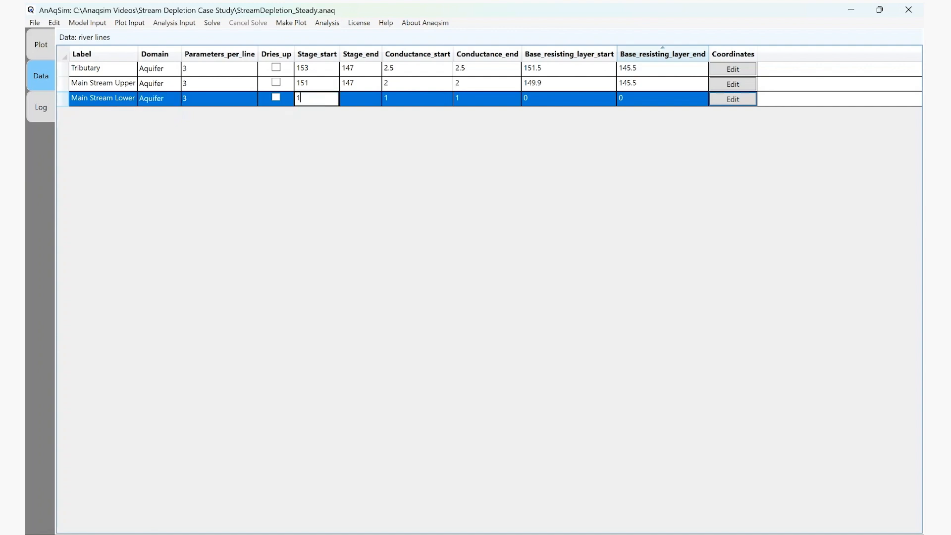
pyautogui.click(358, 99)
pyautogui.write('144')
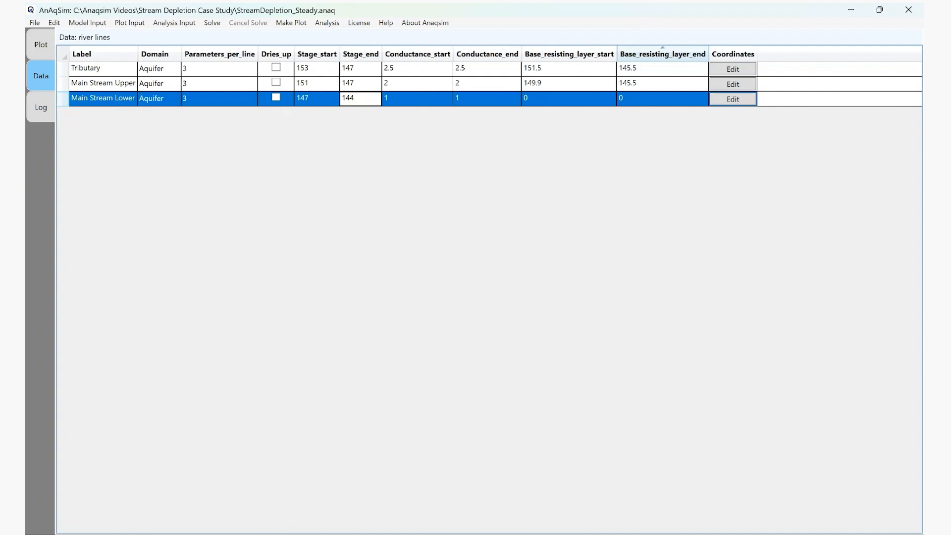
pyautogui.click(417, 99)
pyautogui.write('3')
pyautogui.click(469, 100)
pyautogui.write('3')
# - Set Main Stream Lower's base resisting layer to 145.5 at the start and 142 at the end
pyautogui.click(572, 101)
pyautogui.write('145.5')
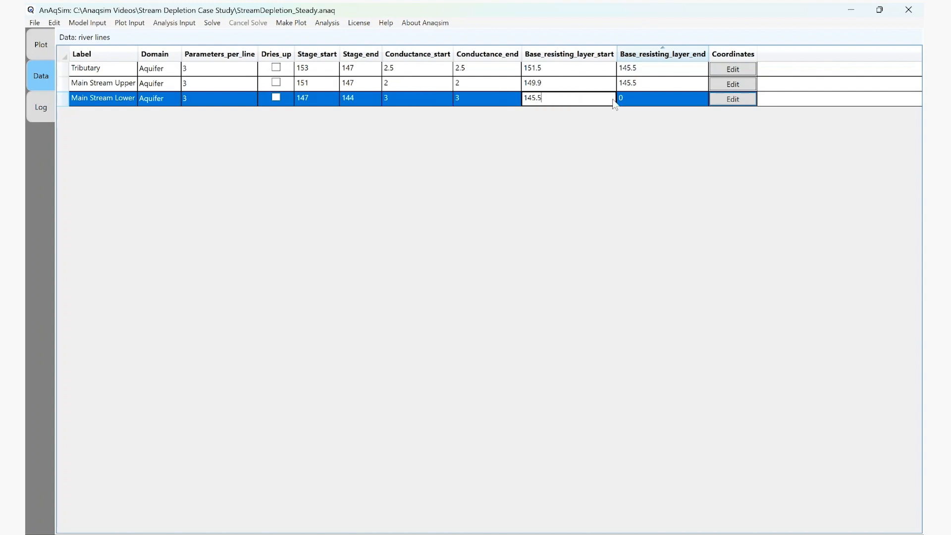
pyautogui.click(645, 102)
pyautogui.write('142')
pyautogui.click(646, 89)
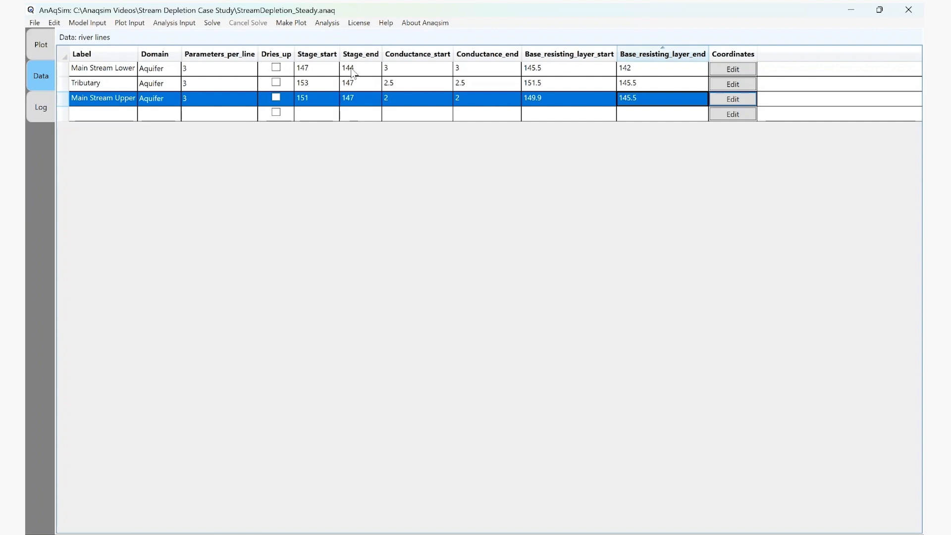
pyautogui.click(318, 70)
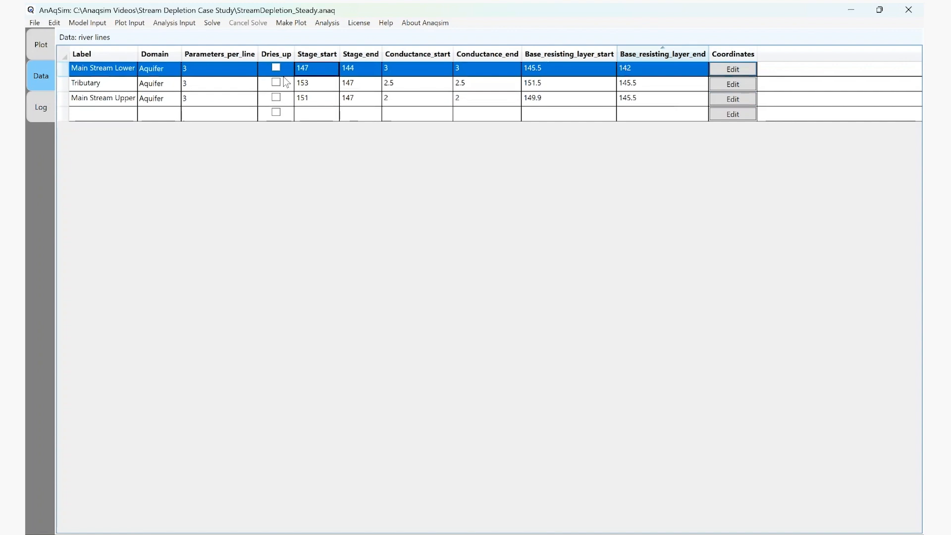
pyautogui.click(358, 88)
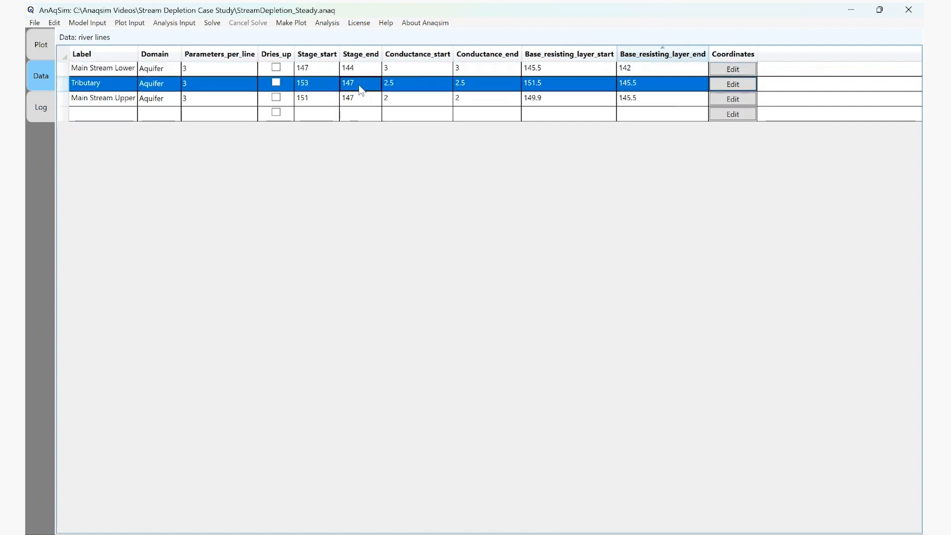
pyautogui.click(367, 99)
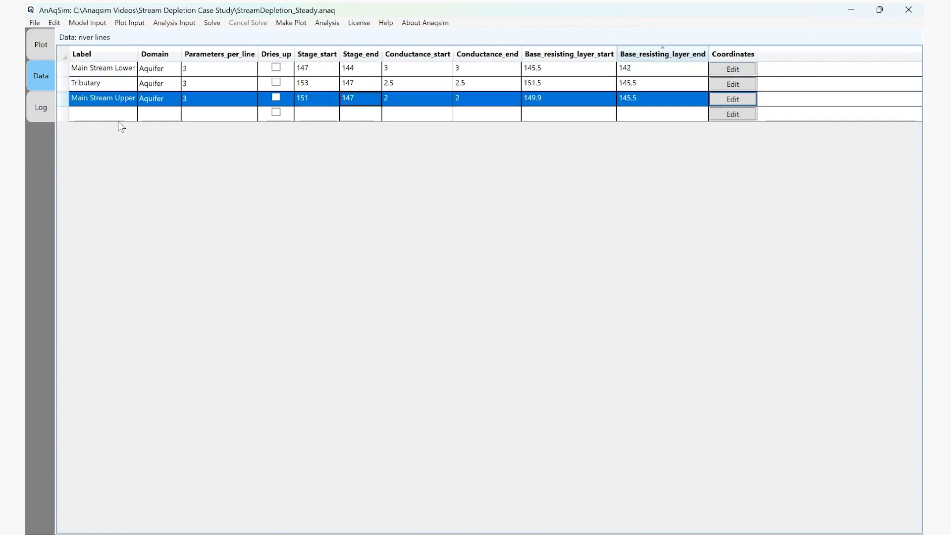
# - Paste the digitized polyline coordinates into the Main Stream Lower river boundary
pyautogui.click(323, 71)
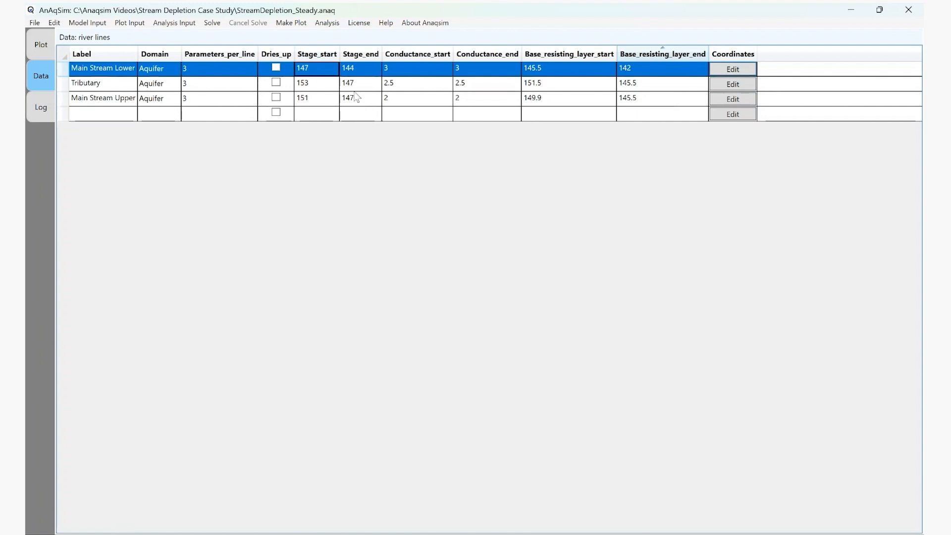
pyautogui.click(733, 70)
pyautogui.hotkey('ctrl', 'v')
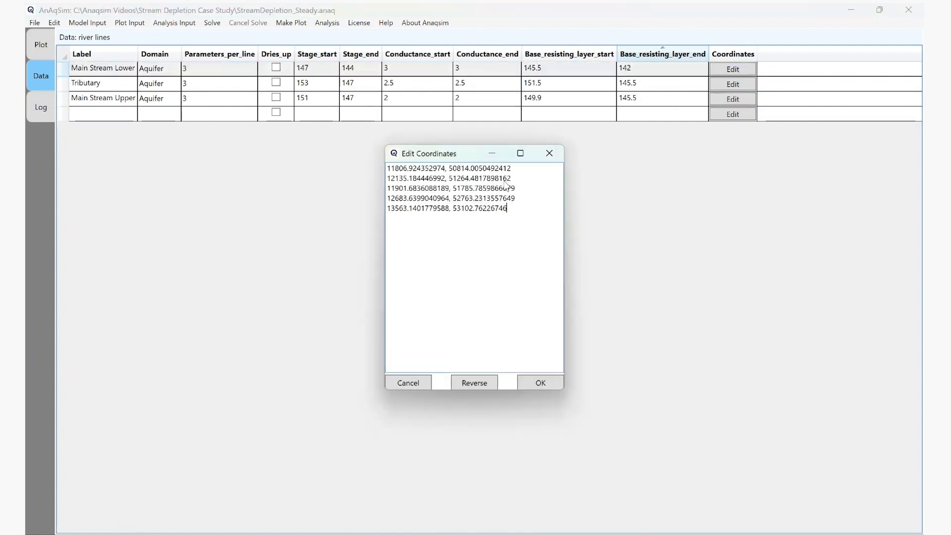
pyautogui.click(540, 383)
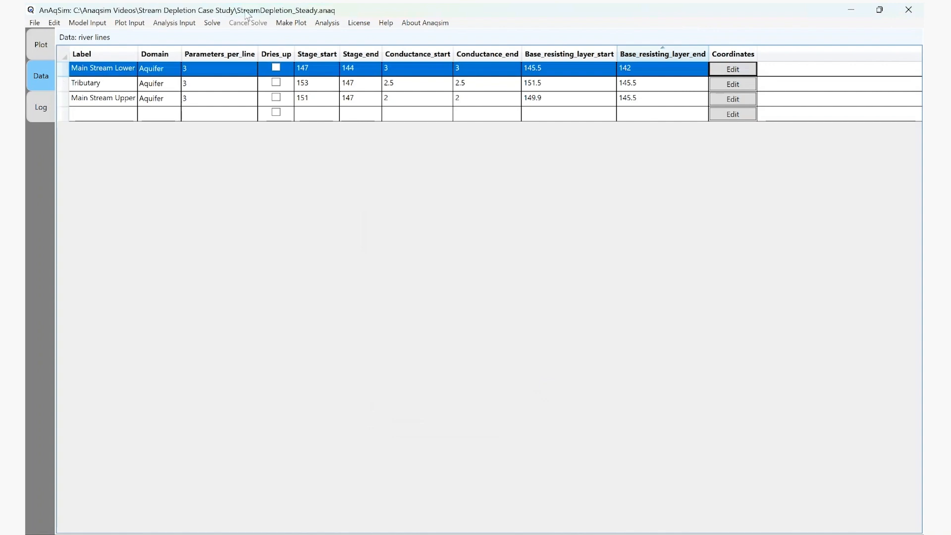
# - Save the model and plot the model elements only to show all three river boundaries
pyautogui.click(33, 25)
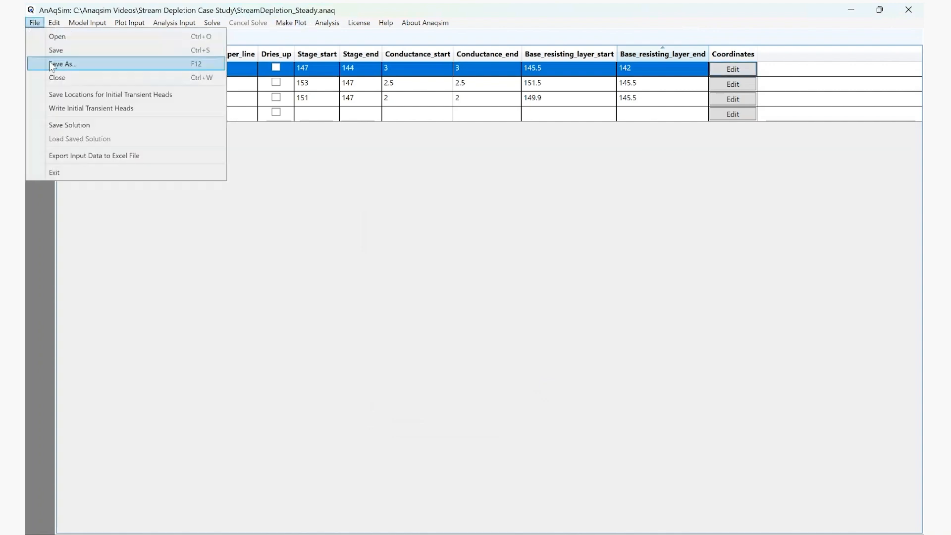
pyautogui.click(55, 52)
pyautogui.click(290, 23)
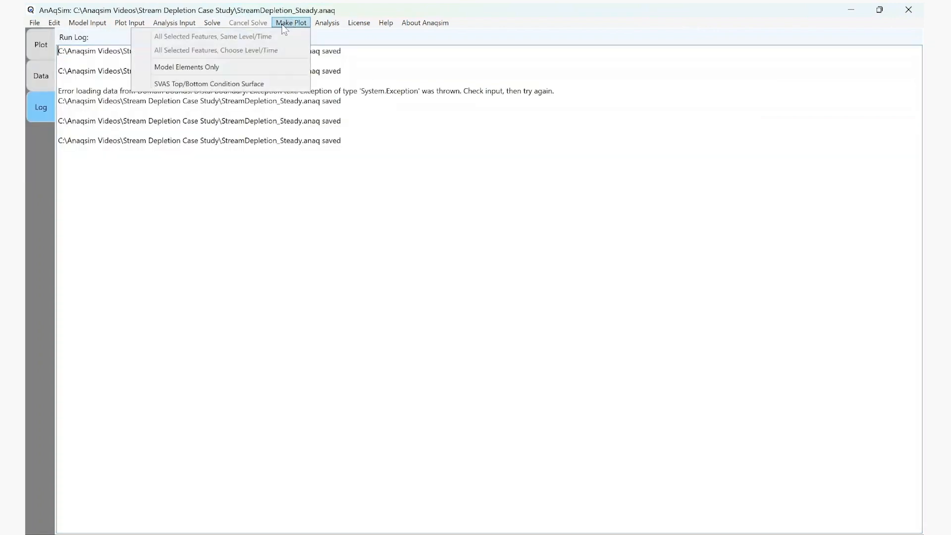
pyautogui.click(208, 67)
pyautogui.click(498, 309)
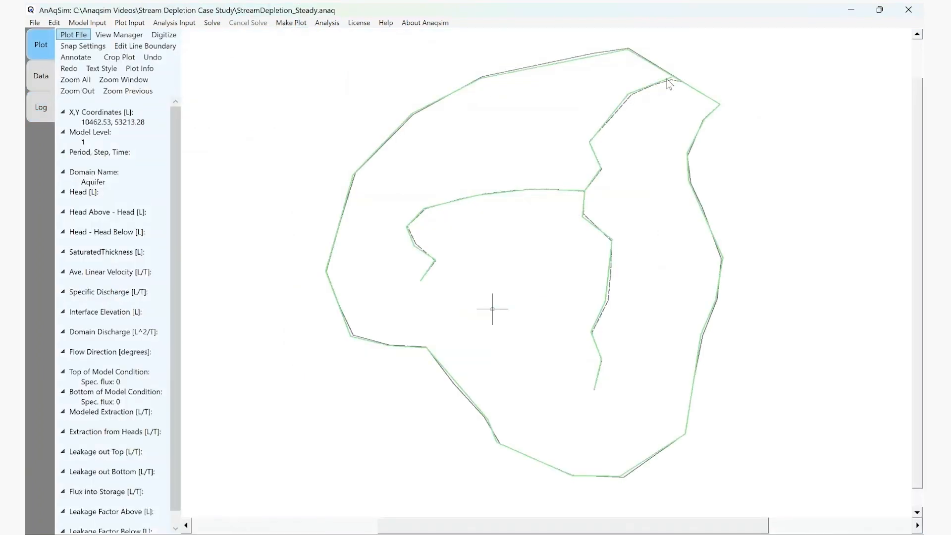
pyautogui.scroll(1, 676, 79)
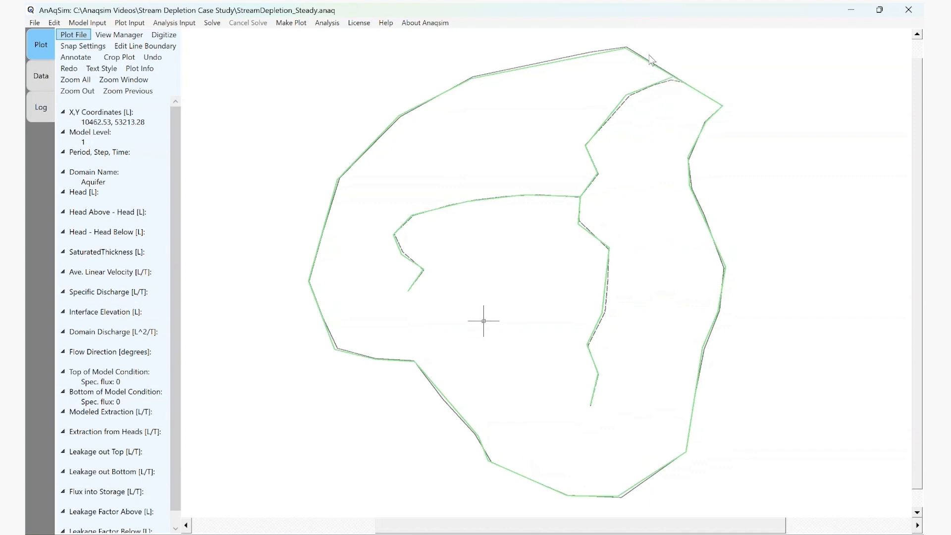
# - Digitize a point for the well just west of the main stream, at about 11757, 49184
pyautogui.click(576, 283)
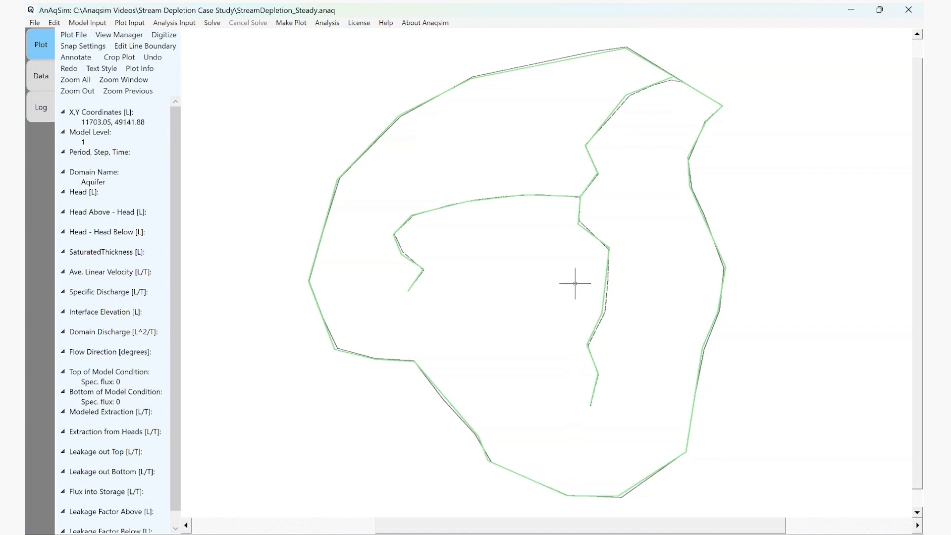
pyautogui.rightClick(540, 289)
pyautogui.moveTo(397, 353)
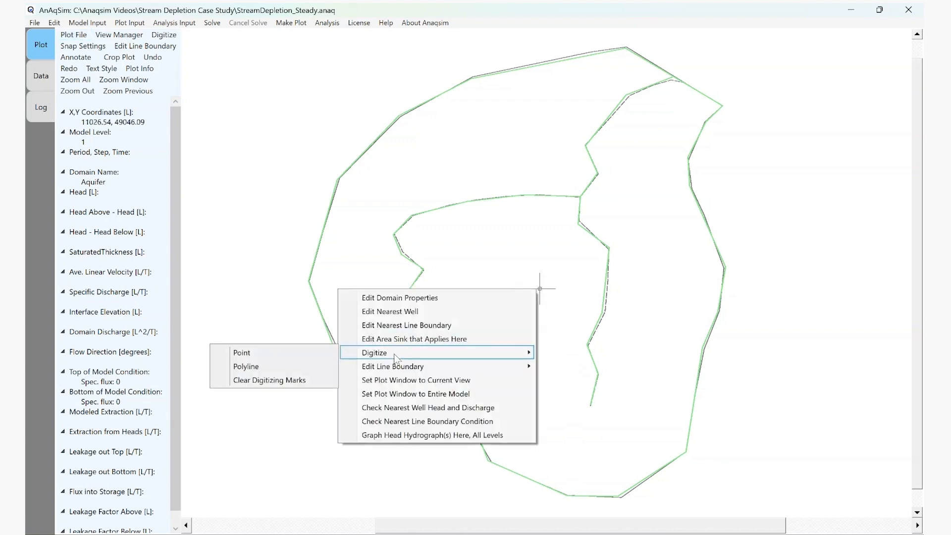
pyautogui.click(301, 360)
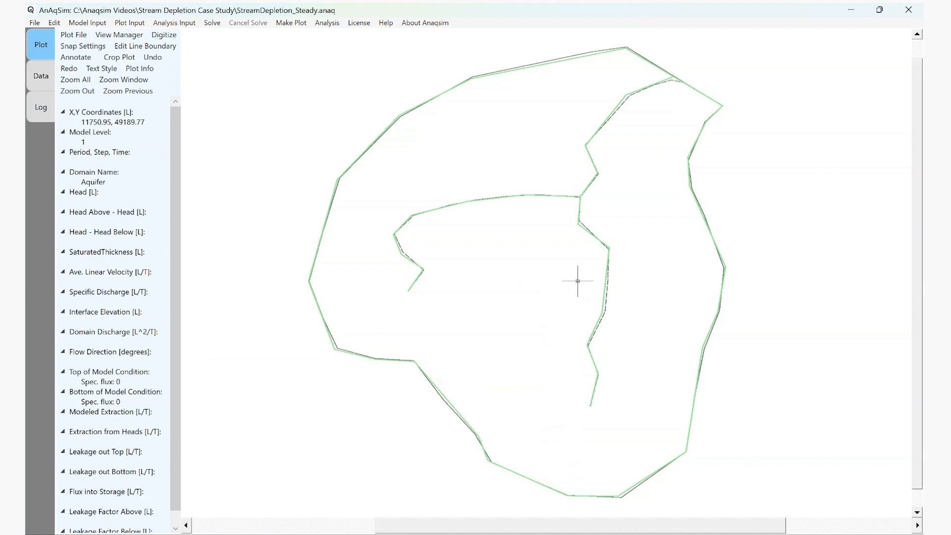
# - Add a discharge-specified pumping well labelled Test Well and assign it to the Aquifer domain
pyautogui.click(100, 24)
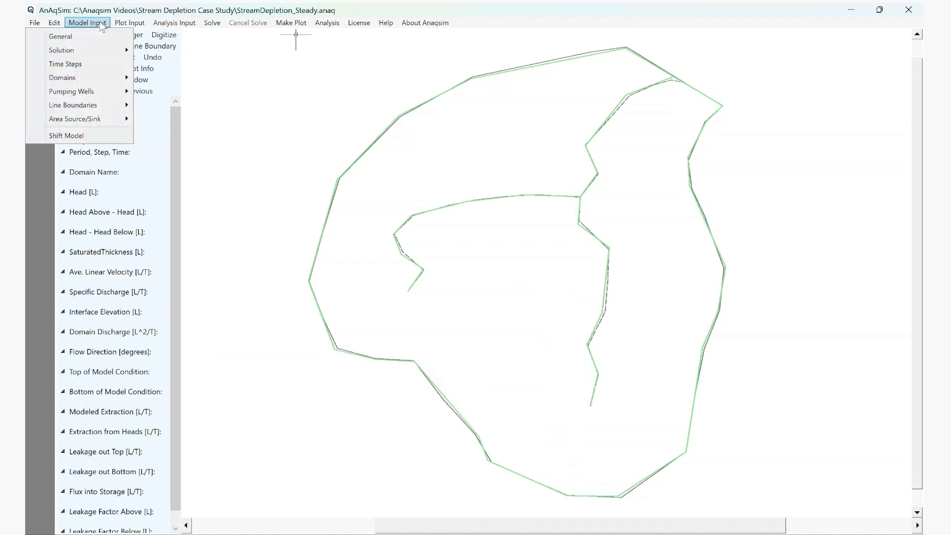
pyautogui.moveTo(88, 91)
pyautogui.click(178, 93)
pyautogui.click(85, 71)
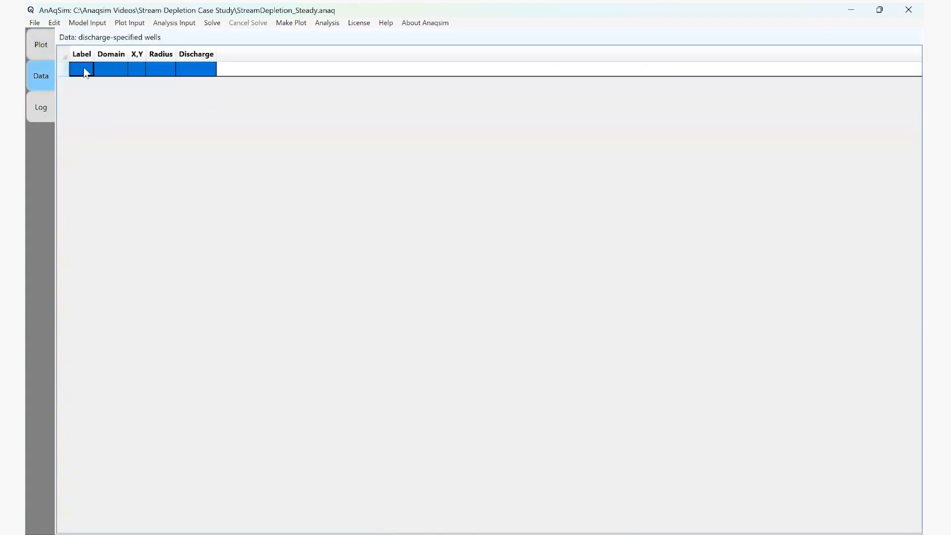
pyautogui.write('test')
pyautogui.press('BackSpace')
pyautogui.press('BackSpace')
pyautogui.press('BackSpace')
pyautogui.write('est Well')
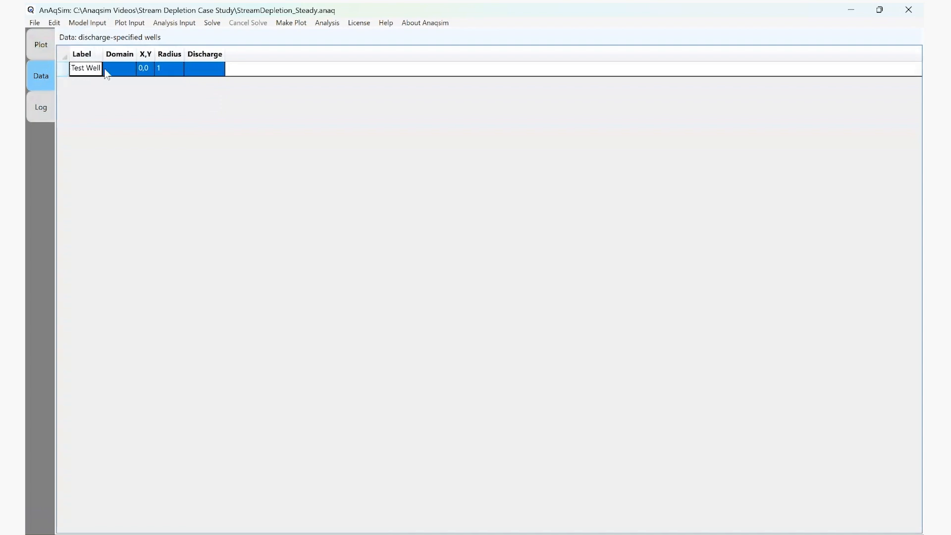
pyautogui.click(106, 73)
pyautogui.click(127, 70)
pyautogui.click(124, 81)
# - Locate Test Well at the digitized coordinates 11756.9341313782, 49183.78500846, with a radius of 0.2 and a discharge of 0
pyautogui.click(156, 72)
pyautogui.click(164, 74)
pyautogui.write('11756.9341313782, 49183.78500846')
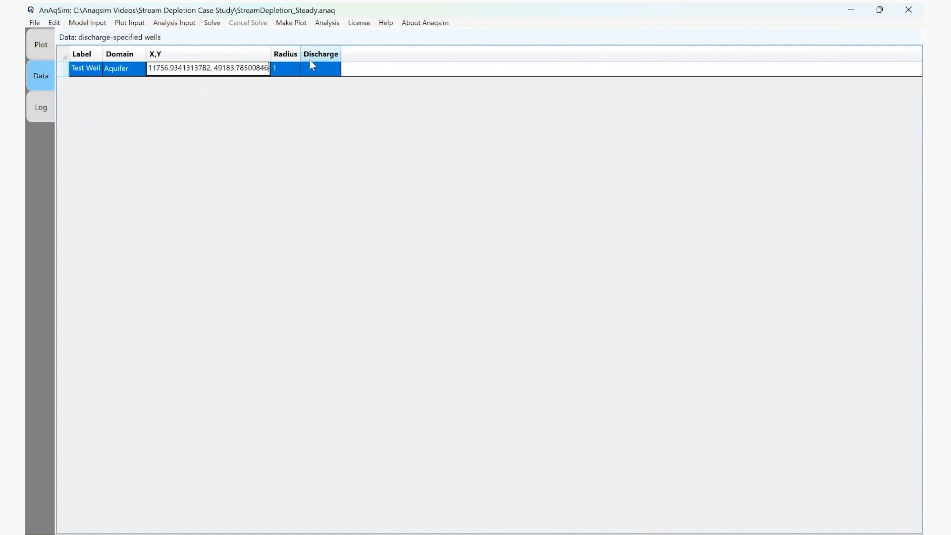
pyautogui.click(287, 70)
pyautogui.click(287, 70)
pyautogui.write('0.2')
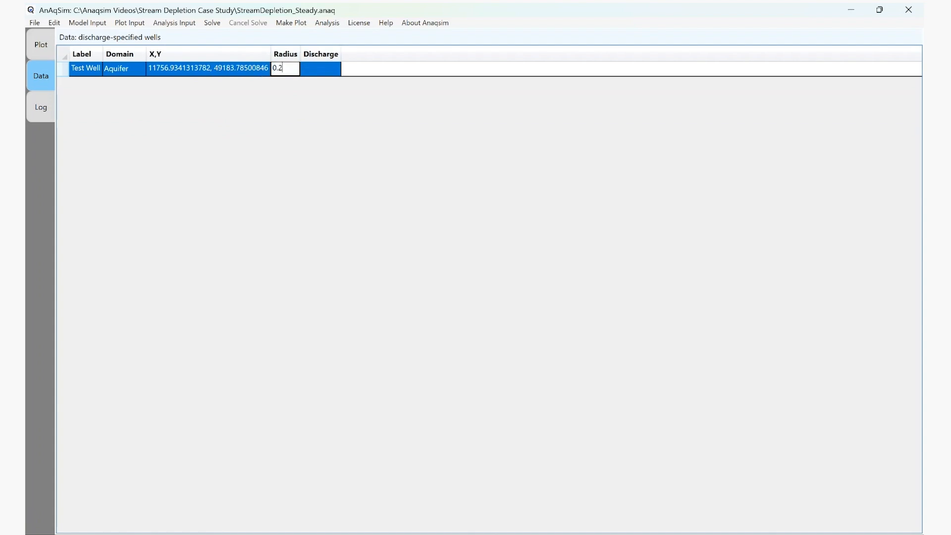
pyautogui.click(327, 72)
pyautogui.click(327, 72)
pyautogui.write('0')
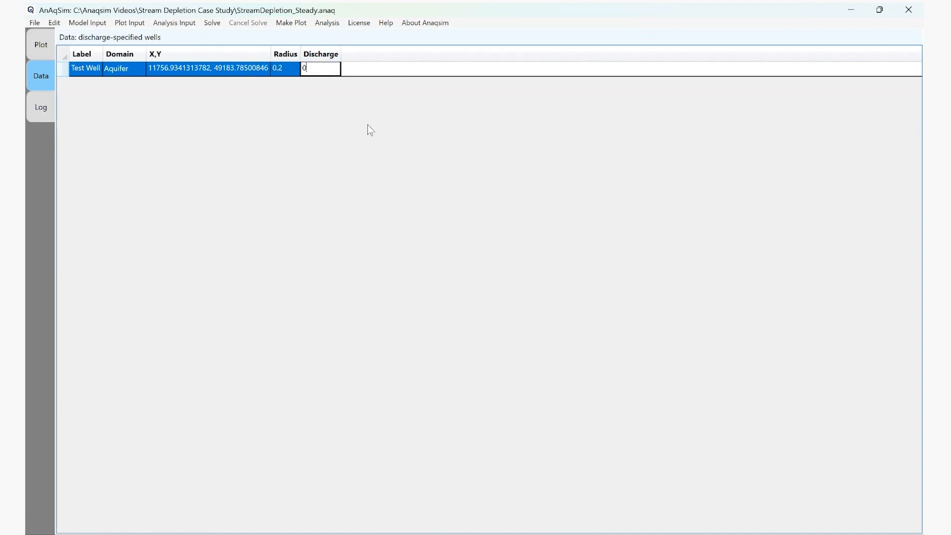
pyautogui.click(288, 72)
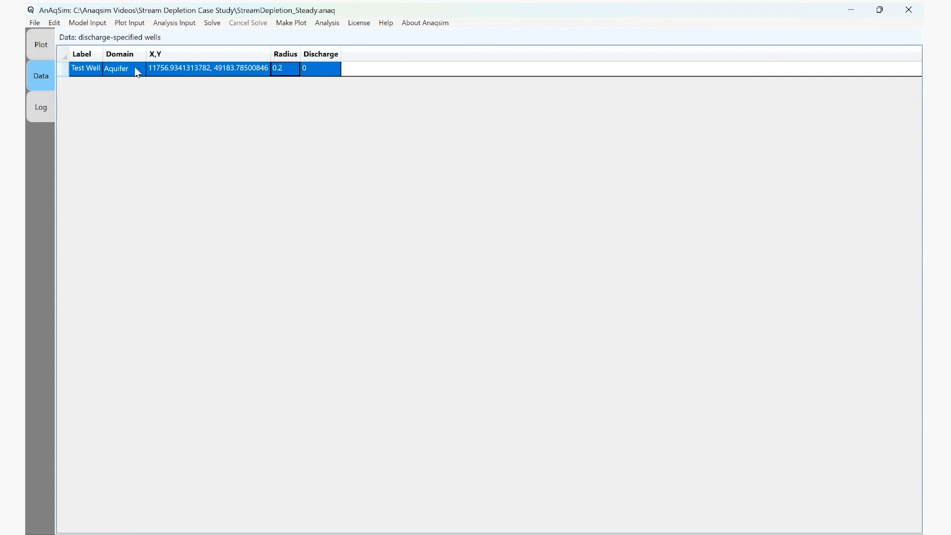
# - Save the model and plot the model elements only at level 1 to check the Test Well location
pyautogui.click(33, 23)
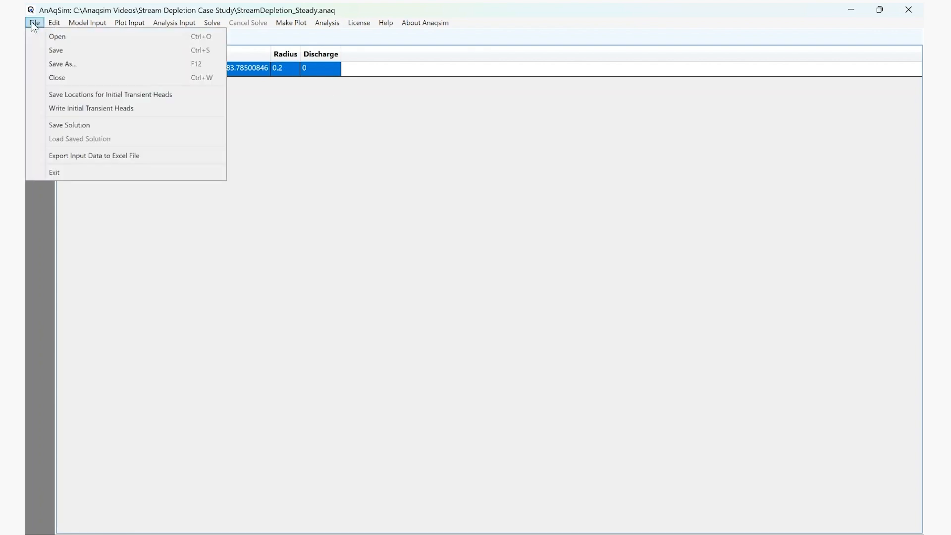
pyautogui.click(50, 50)
pyautogui.click(291, 23)
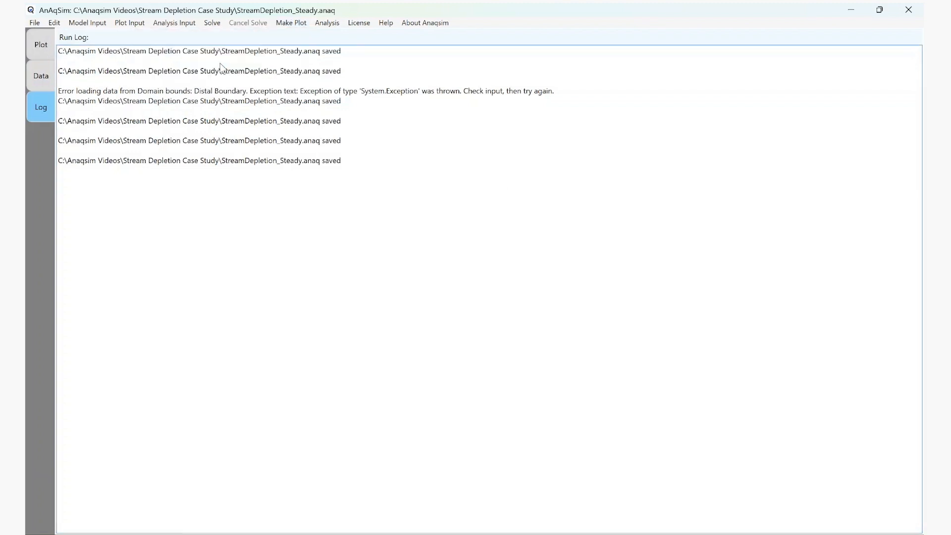
pyautogui.click(220, 66)
pyautogui.click(501, 310)
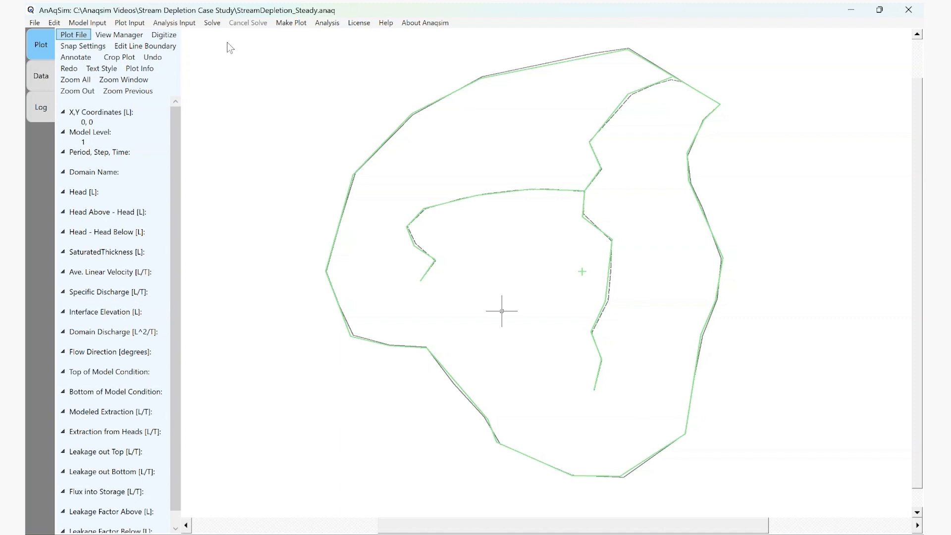
# - Add a spatially-variable area source/sink for the Aquifer domain with a top flux of 0.00003
pyautogui.click(91, 24)
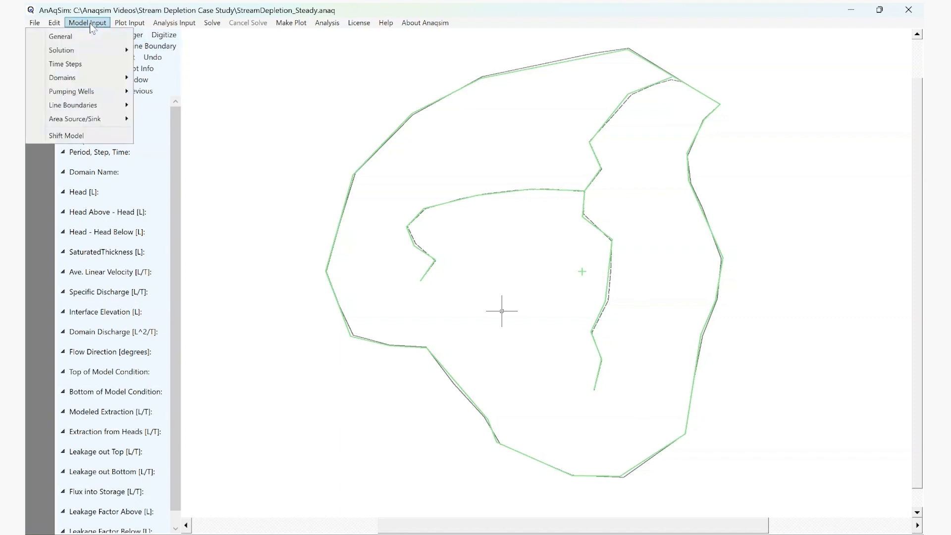
pyautogui.moveTo(82, 126)
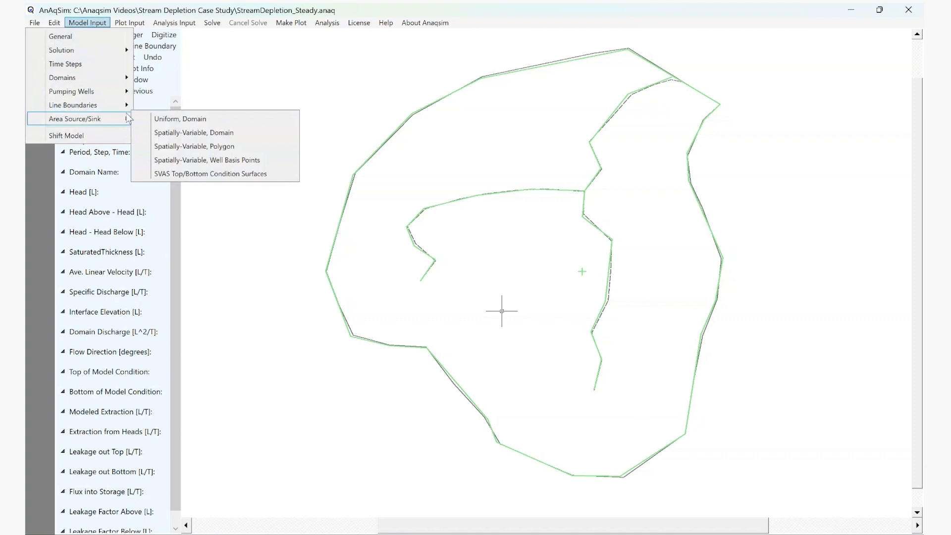
pyautogui.click(224, 133)
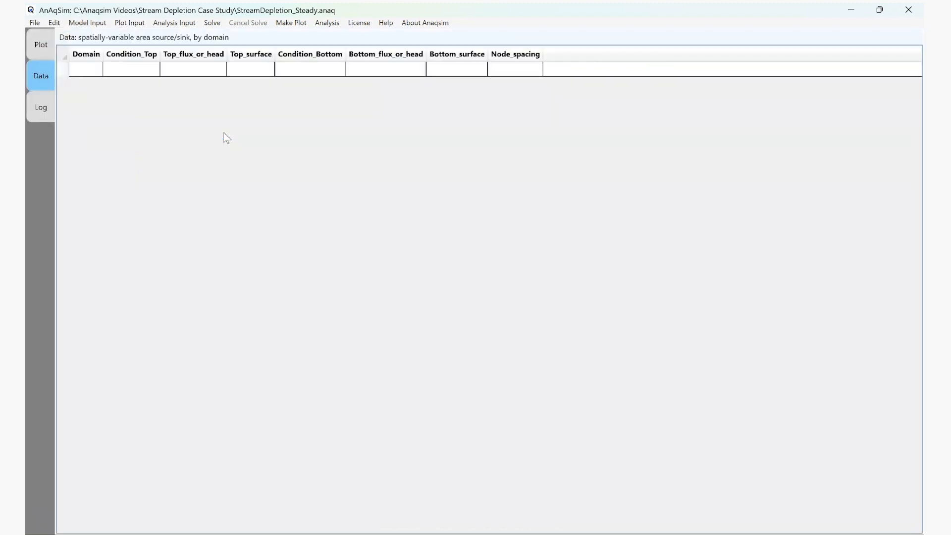
pyautogui.click(87, 70)
pyautogui.click(96, 72)
pyautogui.click(94, 83)
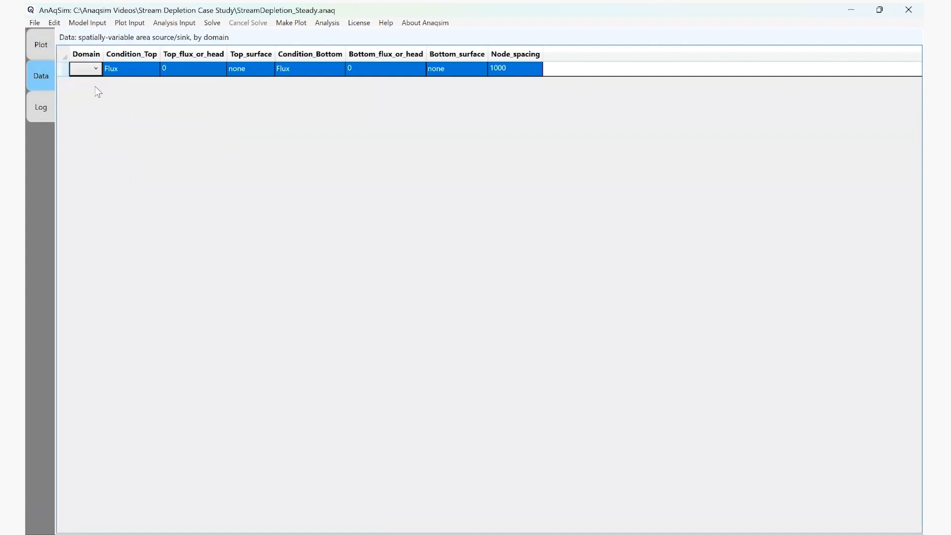
pyautogui.click(190, 69)
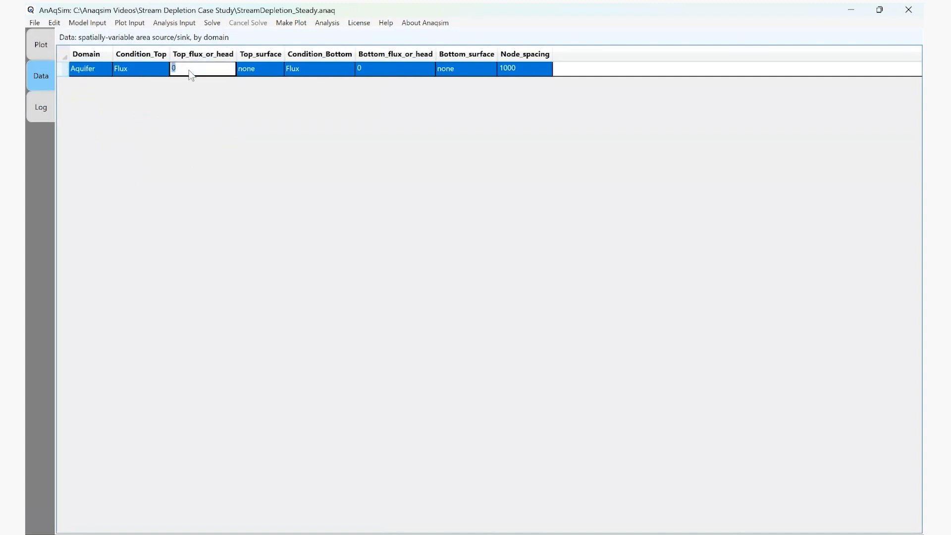
pyautogui.write('0.00003')
pyautogui.click(249, 70)
pyautogui.click(321, 72)
# - Set the node spacing of the Aquifer domain's area source/sink to 400
pyautogui.click(513, 70)
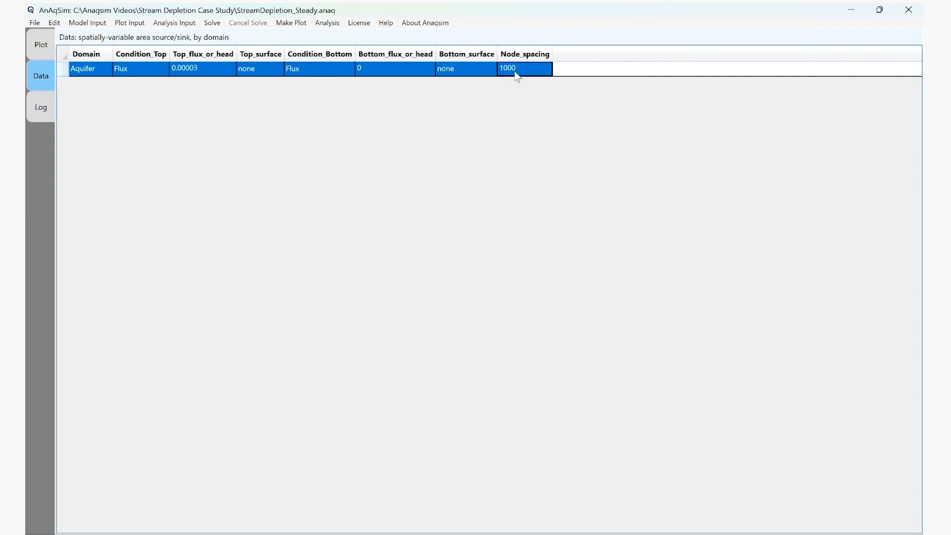
pyautogui.click(520, 70)
pyautogui.moveTo(522, 71); pyautogui.dragTo(479, 82)
pyautogui.write('400')
pyautogui.click(408, 74)
# - Save the model with the domain area source/sink and replot the model elements only at level 1
pyautogui.click(34, 23)
pyautogui.click(55, 49)
pyautogui.click(292, 23)
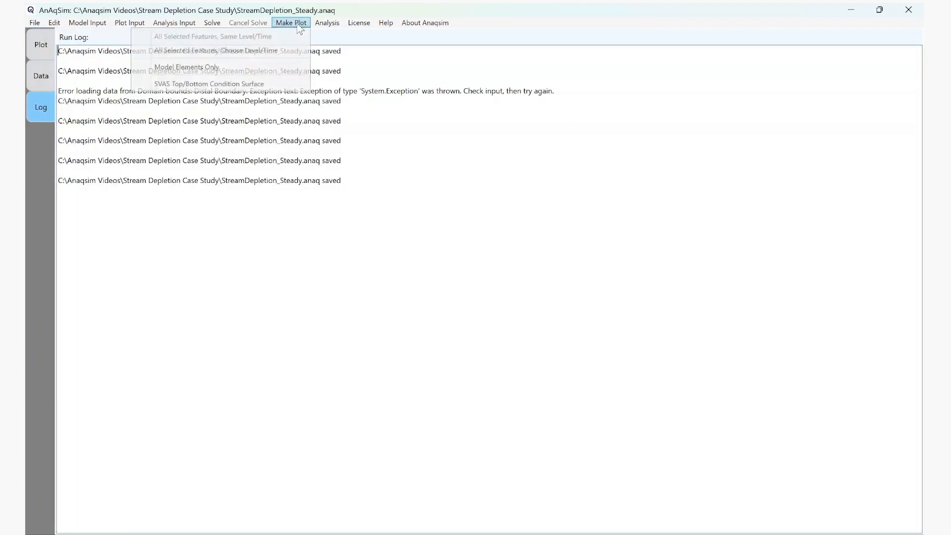
pyautogui.click(223, 69)
pyautogui.click(498, 307)
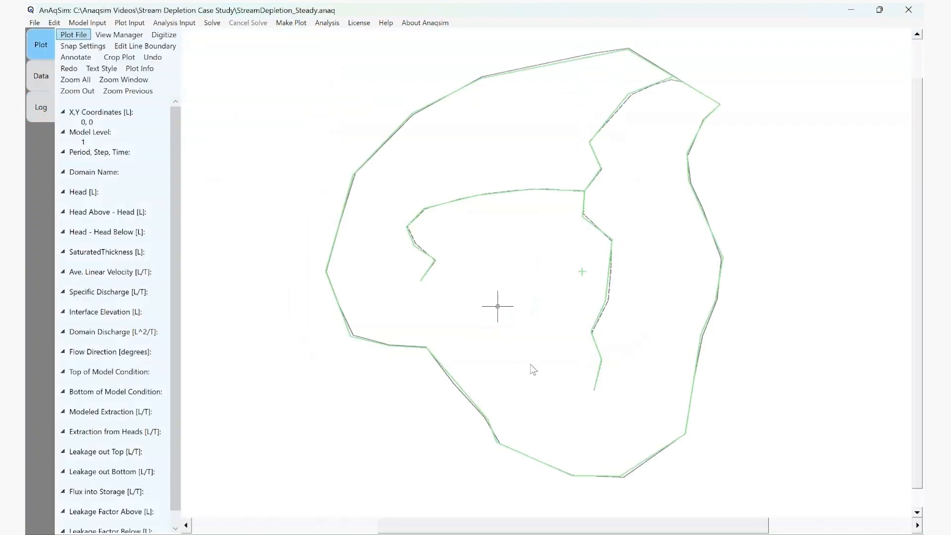
# - Set the plotted elements option to "elements w/ details, control points" in the plot settings
pyautogui.click(128, 22)
pyautogui.click(94, 36)
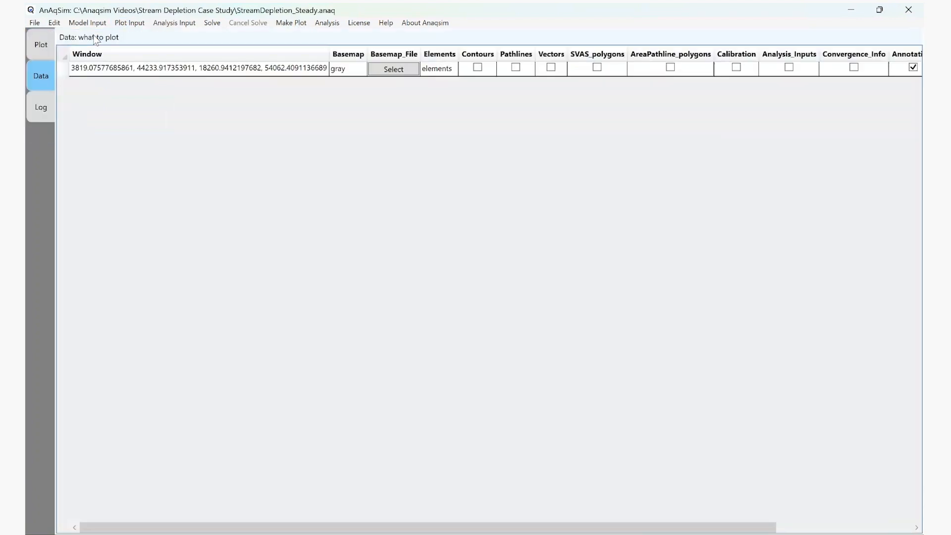
pyautogui.click(439, 70)
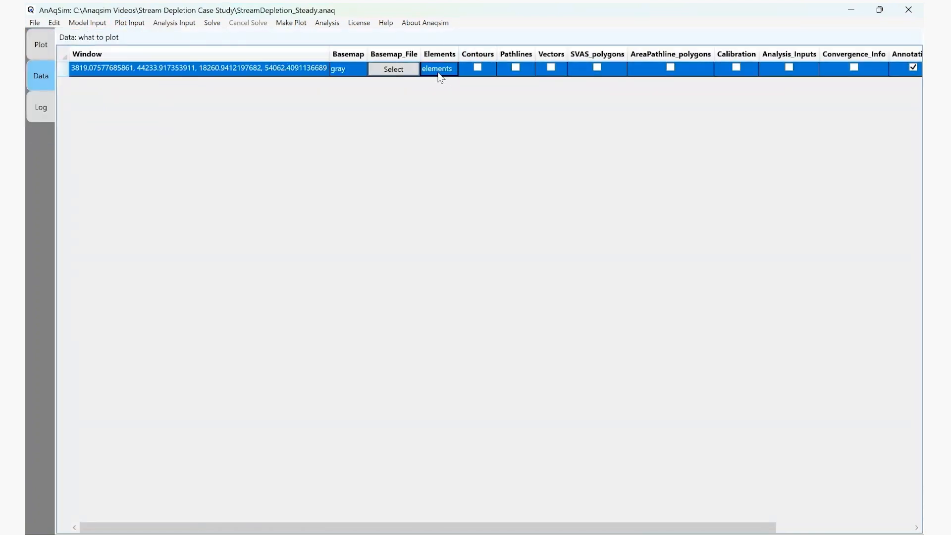
pyautogui.click(439, 76)
pyautogui.click(463, 70)
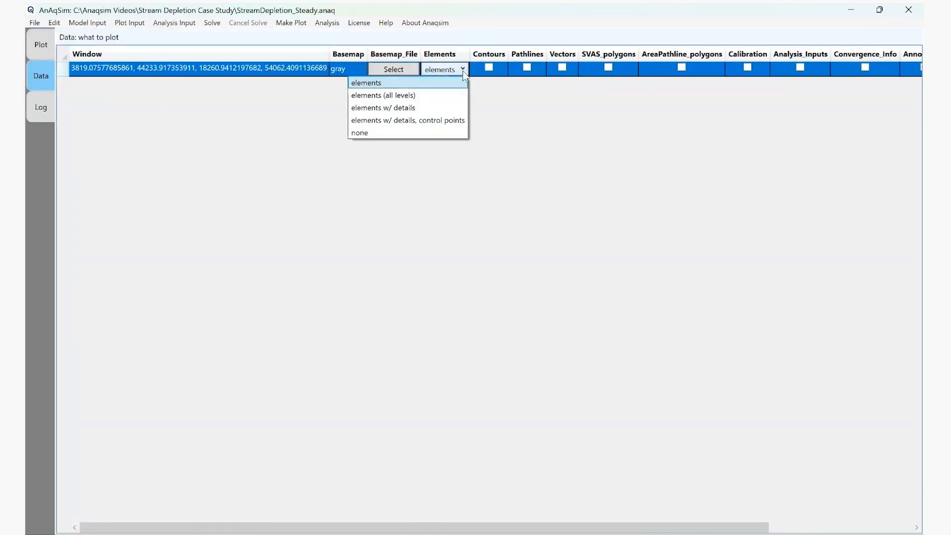
pyautogui.click(447, 121)
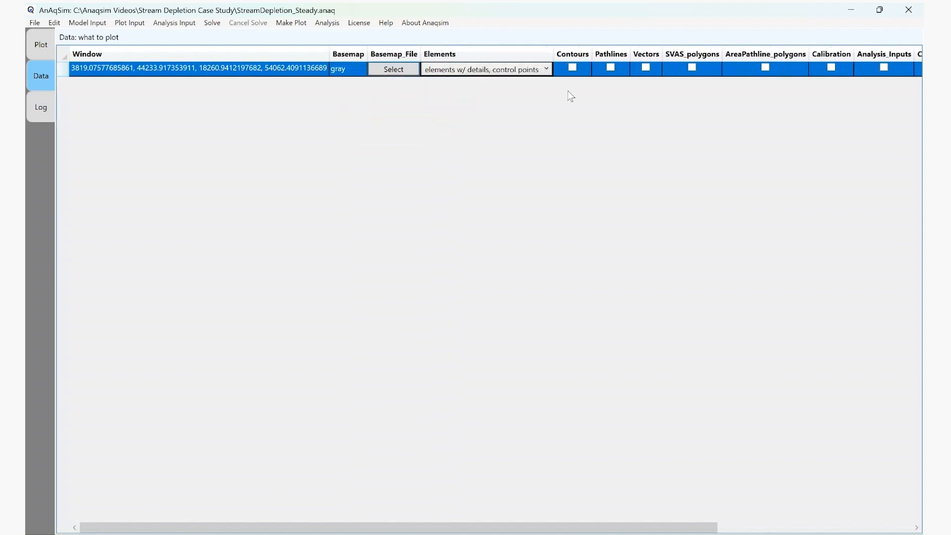
pyautogui.click(599, 78)
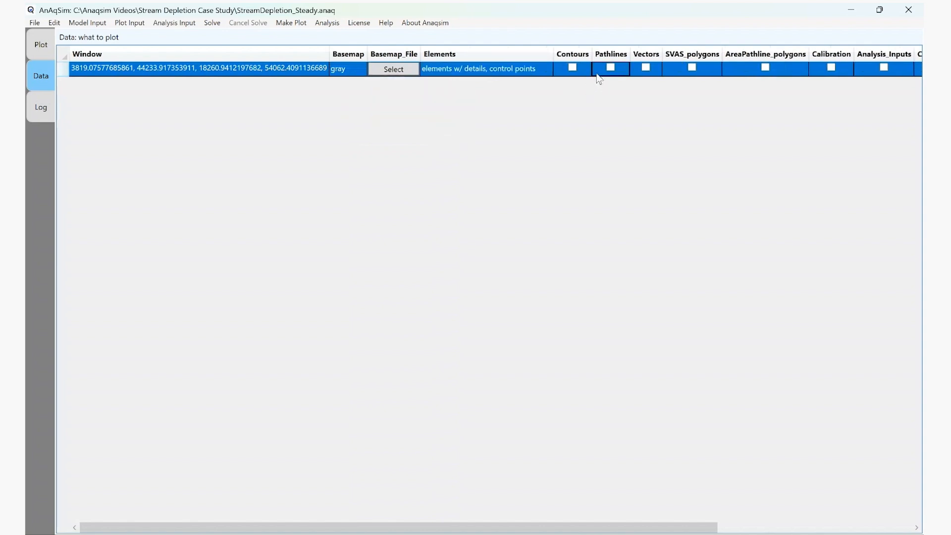
# - Save the model and plot the elements with their details and control points
pyautogui.click(35, 23)
pyautogui.click(56, 50)
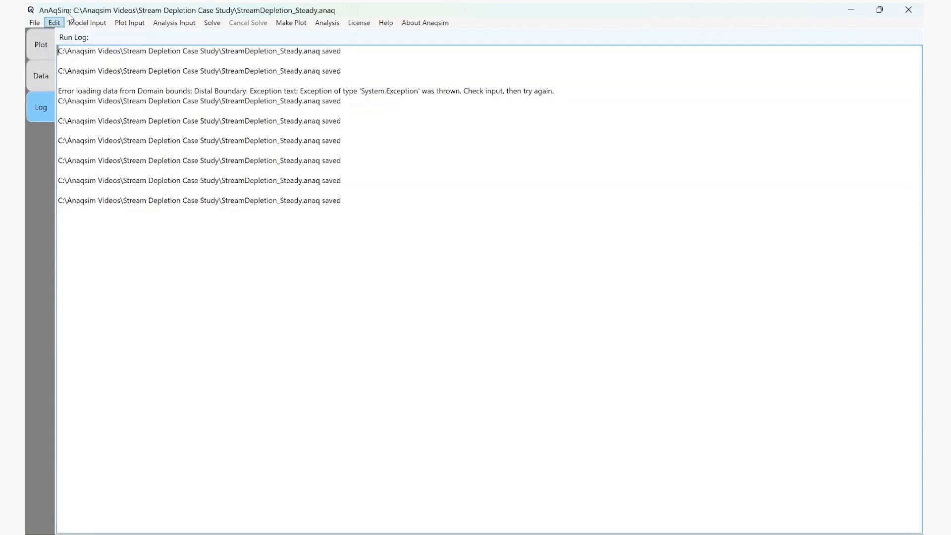
pyautogui.click(291, 23)
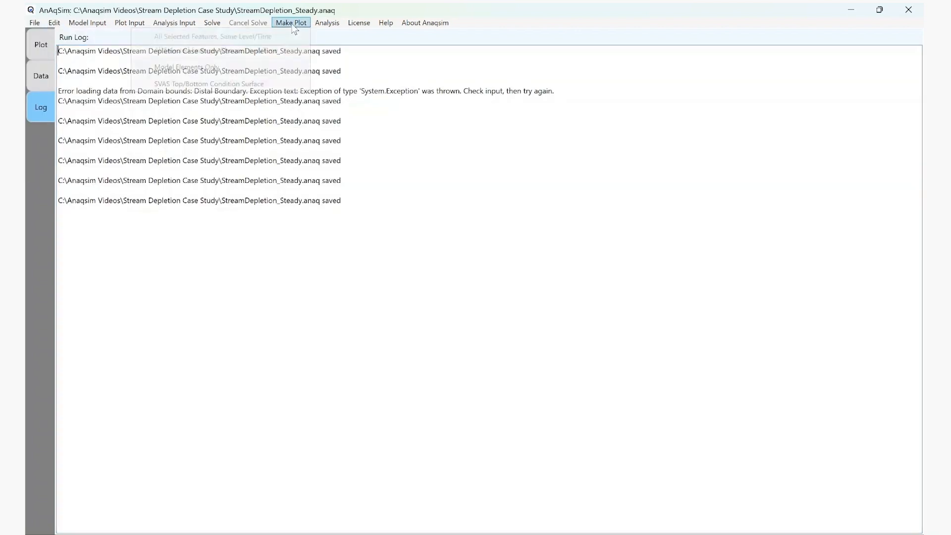
pyautogui.click(235, 65)
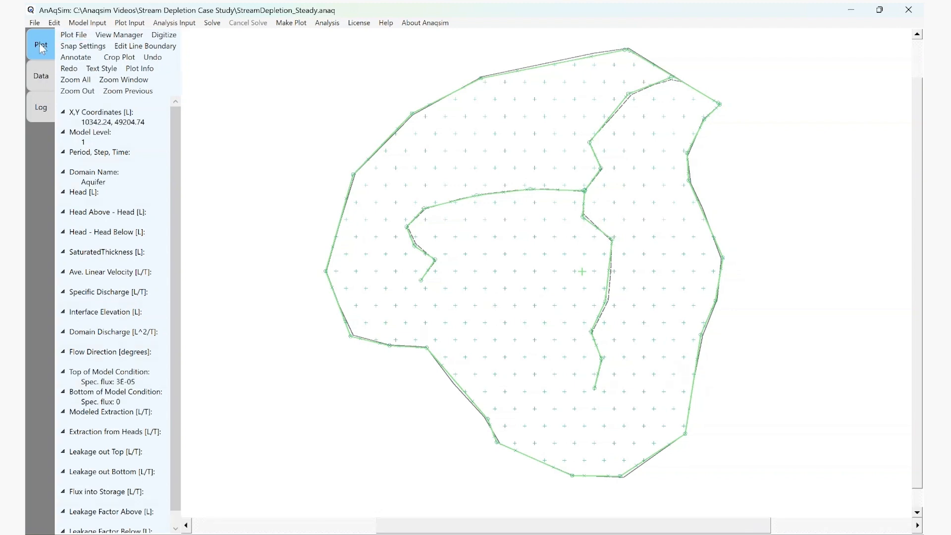
# - Digitize a roughly circular nine-vertex polygon around the Test Well and the nearby main stream, starting south of the well at about 11769, 48161
pyautogui.rightClick(510, 290)
pyautogui.moveTo(389, 353)
pyautogui.click(257, 369)
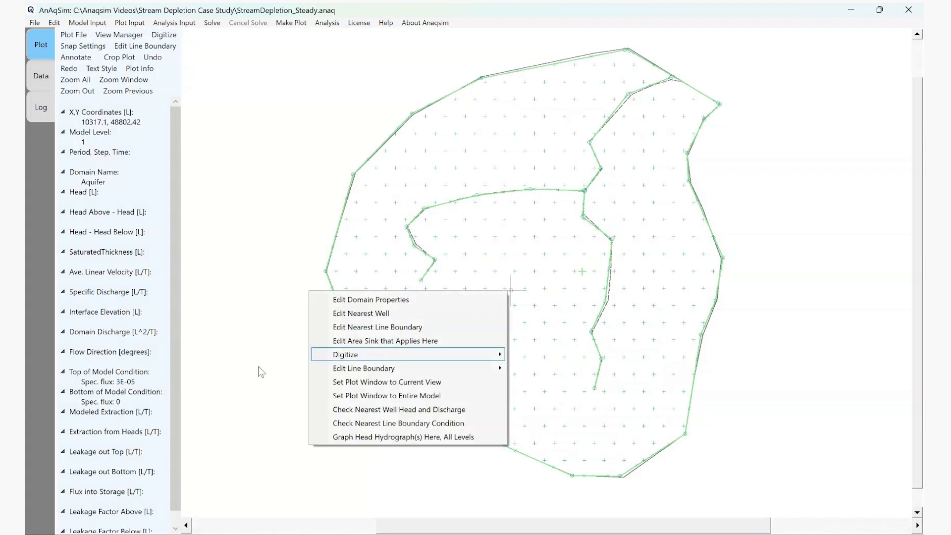
pyautogui.click(583, 323)
pyautogui.click(538, 314)
pyautogui.click(532, 274)
pyautogui.click(535, 238)
pyautogui.click(566, 226)
pyautogui.click(612, 217)
pyautogui.click(642, 242)
pyautogui.click(642, 285)
pyautogui.click(624, 316)
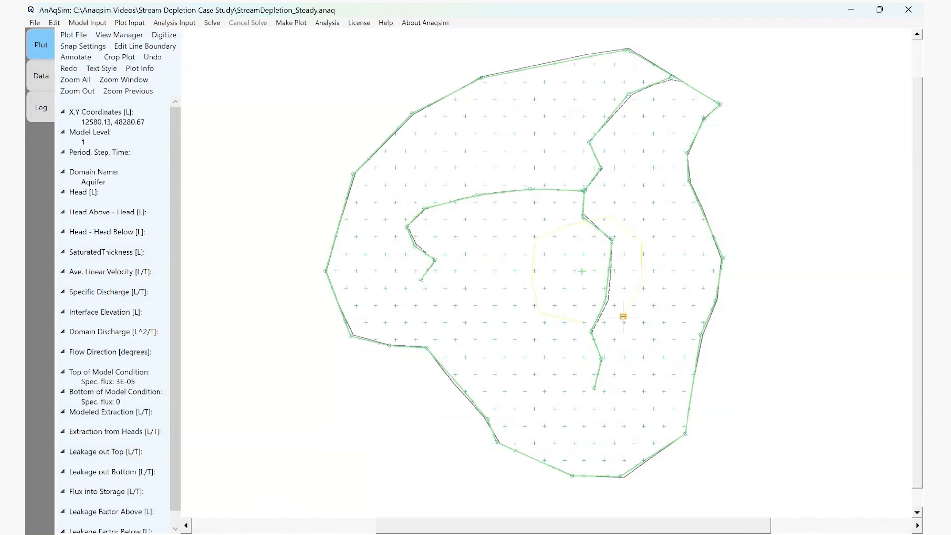
pyautogui.rightClick(582, 322)
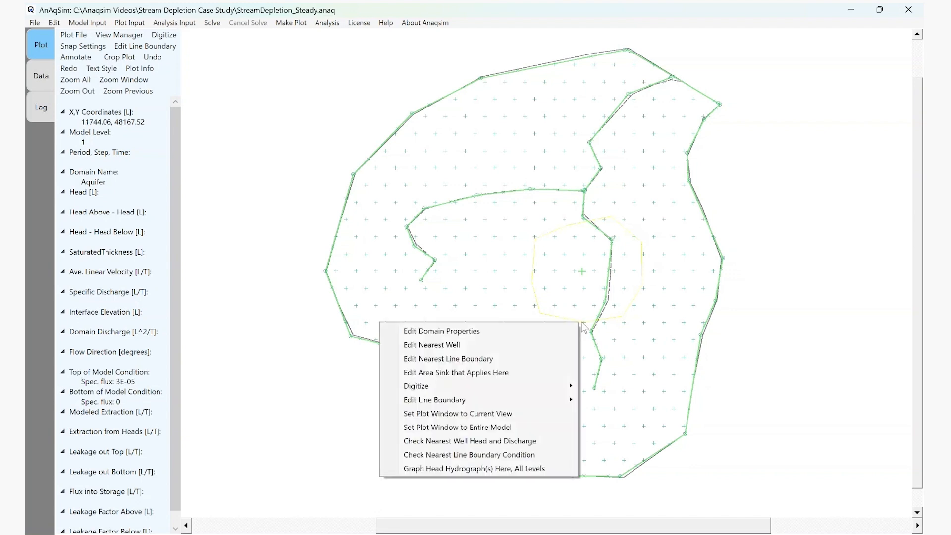
# - Add a spatially-variable area source/sink defined by polygon and label it Well Zone
pyautogui.click(87, 23)
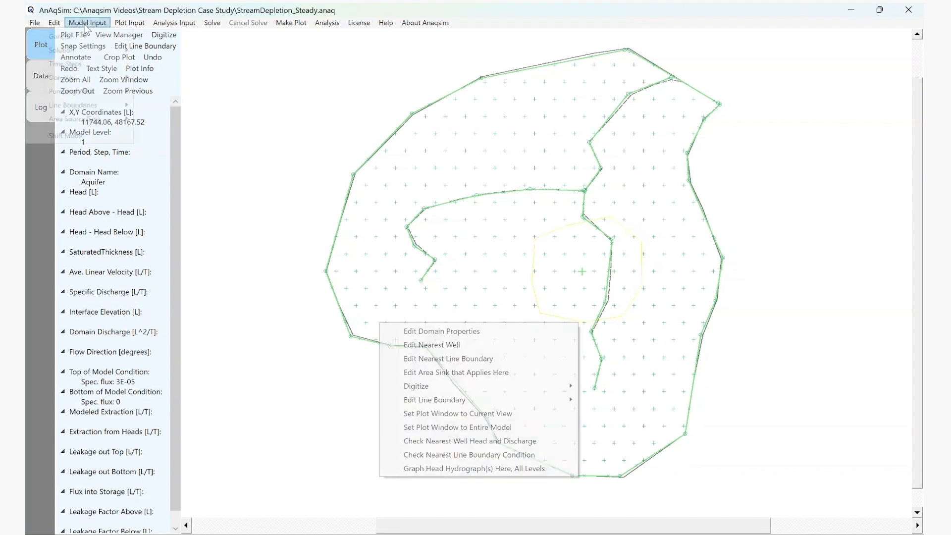
pyautogui.moveTo(85, 119)
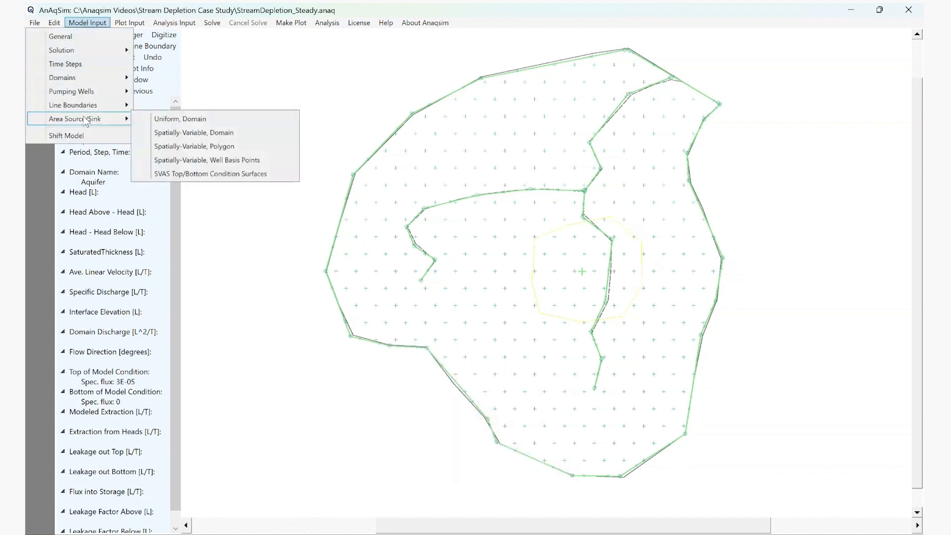
pyautogui.click(200, 149)
pyautogui.click(81, 71)
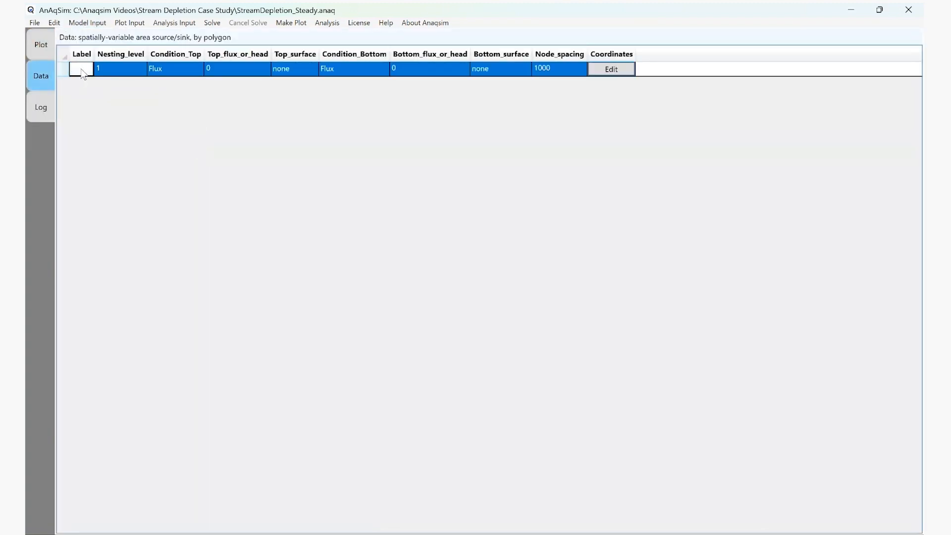
pyautogui.write('Well Zone')
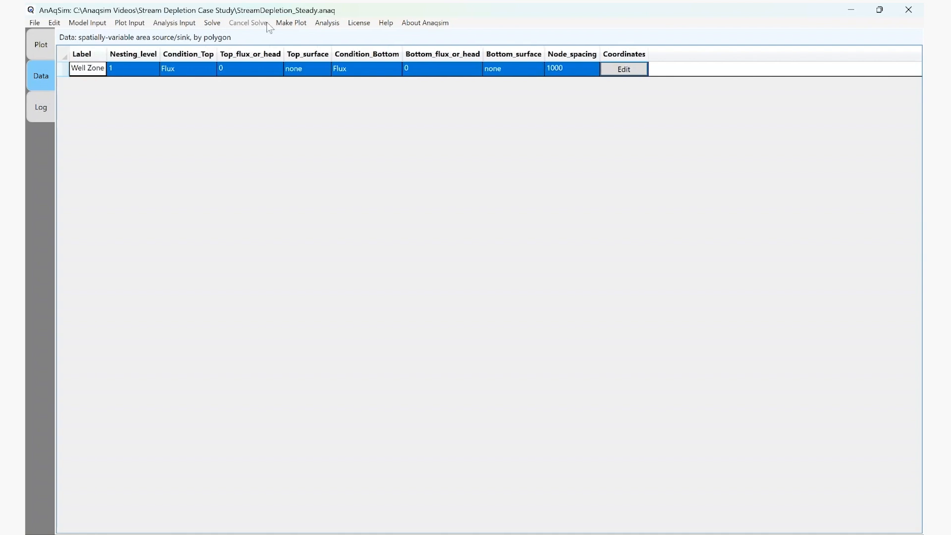
# - Set the Well Zone polygon's node spacing to 75
pyautogui.click(252, 68)
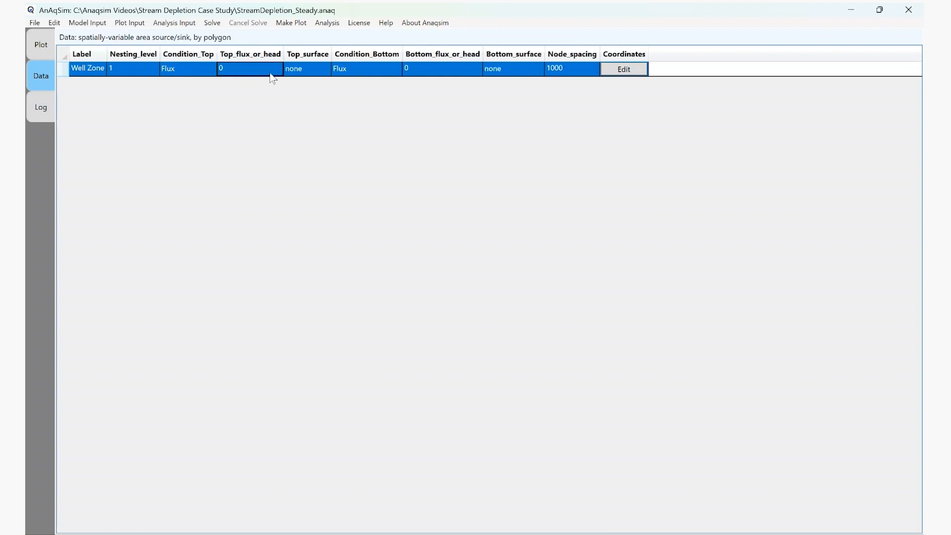
pyautogui.click(573, 73)
pyautogui.click(575, 72)
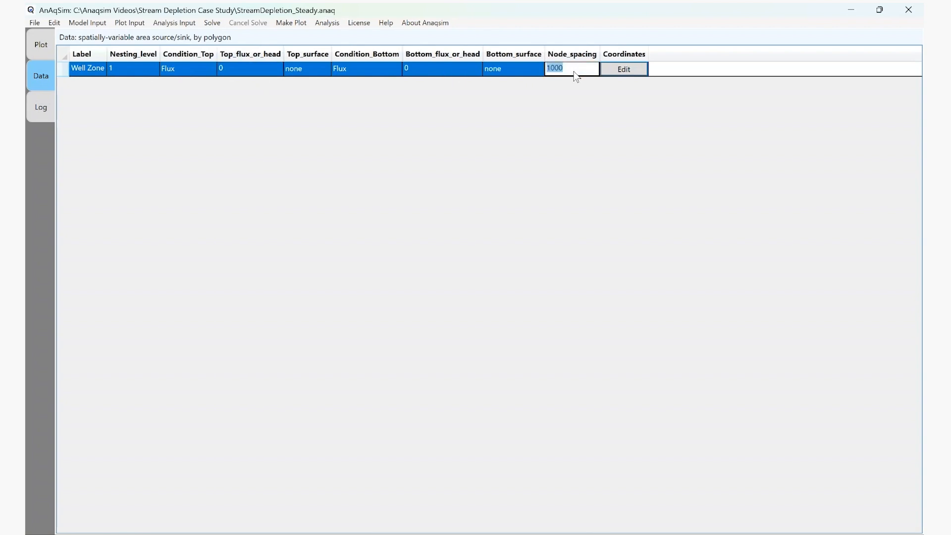
pyautogui.write('55')
# - Enter the digitized polygon vertices as the Well Zone coordinates, starting with 11769.207179794, 48161.2305355792
pyautogui.click(624, 69)
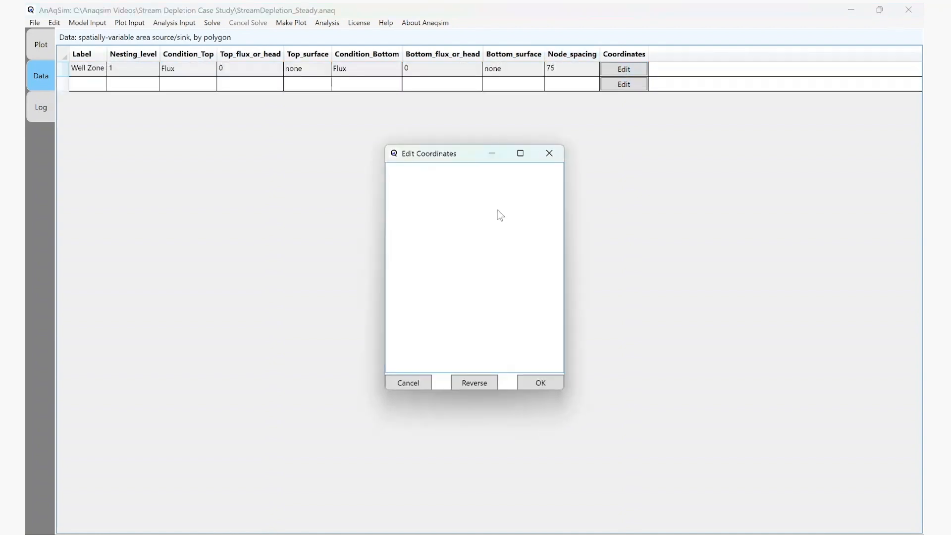
pyautogui.write('11769.207179794, 48161.2305355792 10901.7121966533, 48343.5302059493 10744.5573084032, 48972.1497589498 10807.4192637032, 49839.6447420905 11423.4664256437, 50103.6649543507 12347.5371685544, 50292.2508202508 12957.2981349648, 49776.7827867904 12963.5843304949, 48896.7154125898 12580.1264031646, 48280.6682506493 11769.207179794, 48161.2305355792')
pyautogui.click(541, 382)
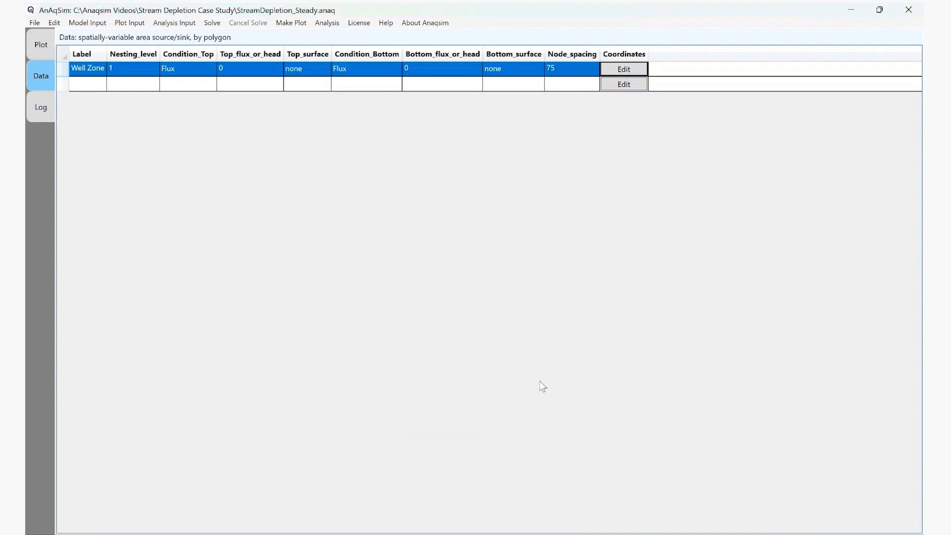
# - Save the model and plot its elements at level 1 to show the Well Zone's denser control points
pyautogui.click(36, 22)
pyautogui.click(49, 49)
pyautogui.click(291, 23)
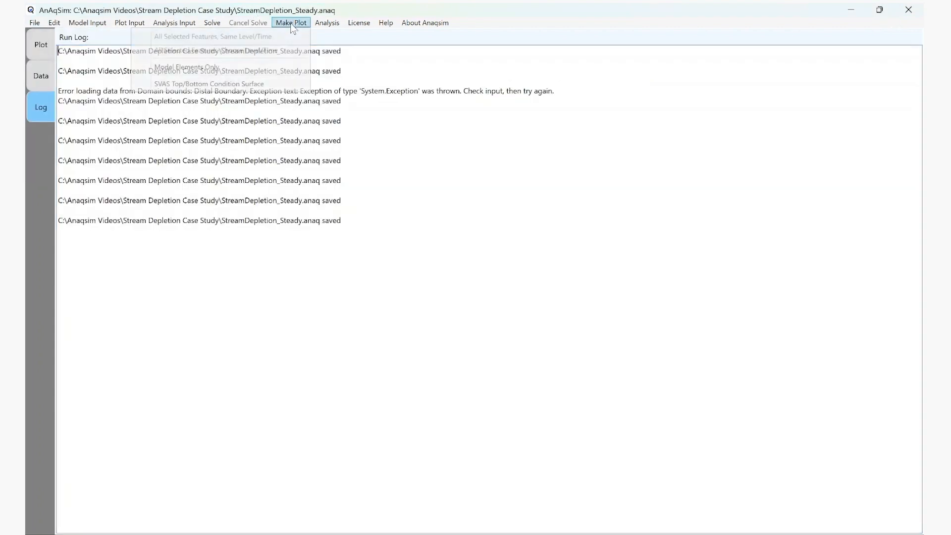
pyautogui.click(203, 66)
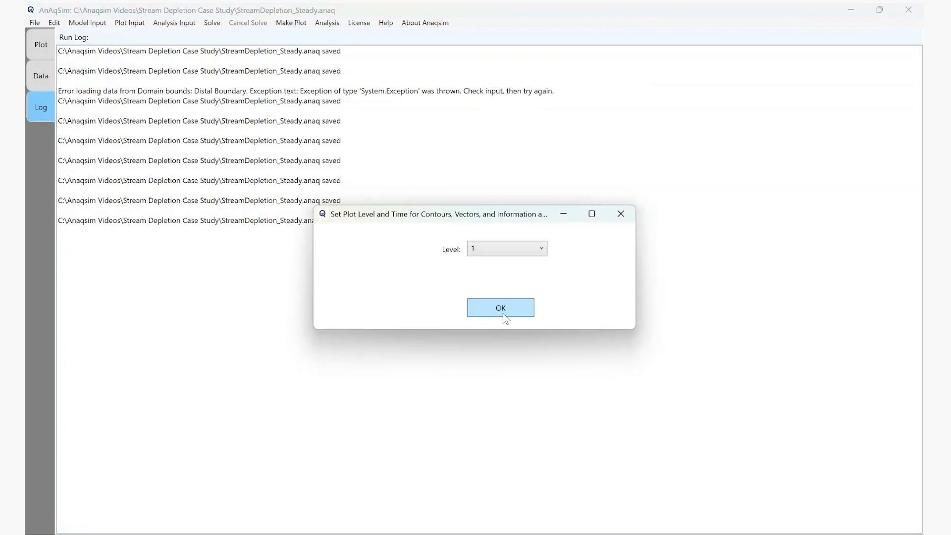
pyautogui.click(501, 308)
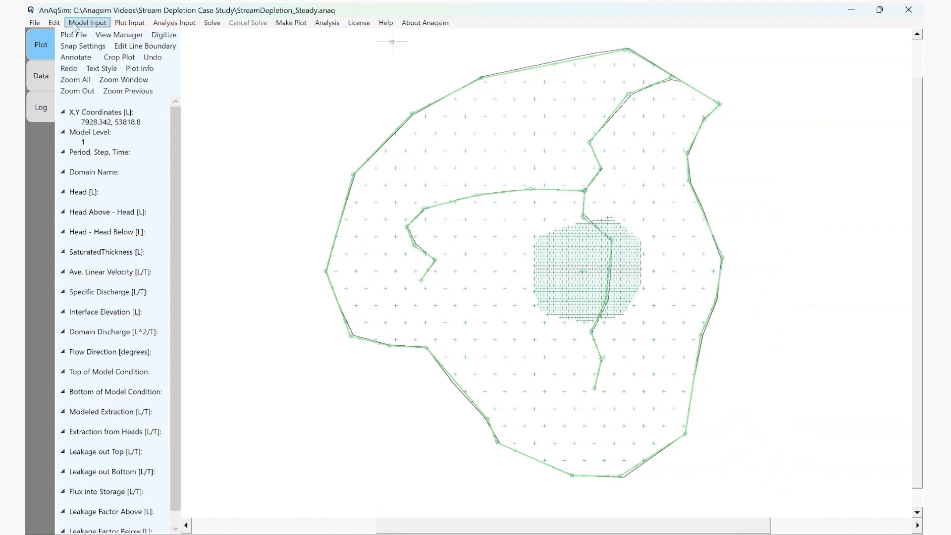
# - Add a well basis point spacing entry with maximum node spacing 100 and 6 points per circle, and assign it to Test Well
pyautogui.click(87, 22)
pyautogui.moveTo(109, 119)
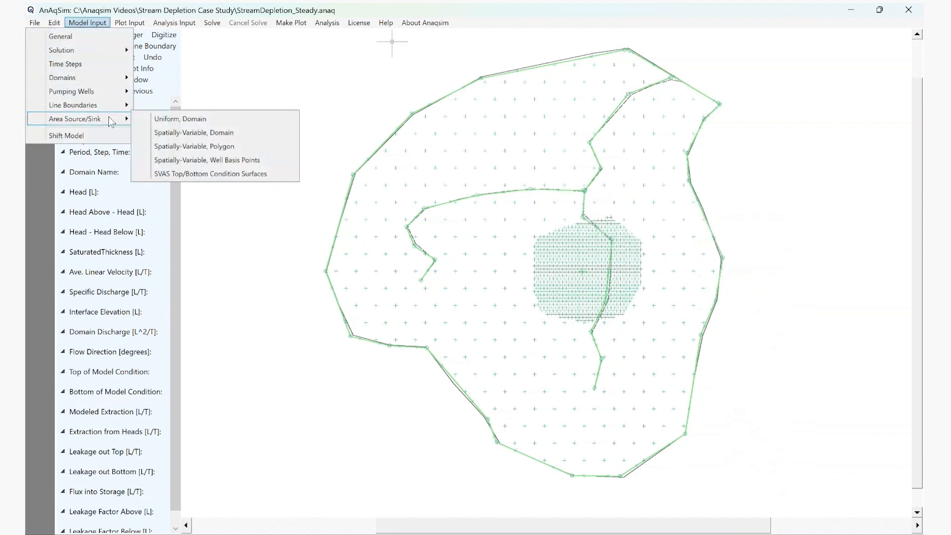
pyautogui.click(218, 162)
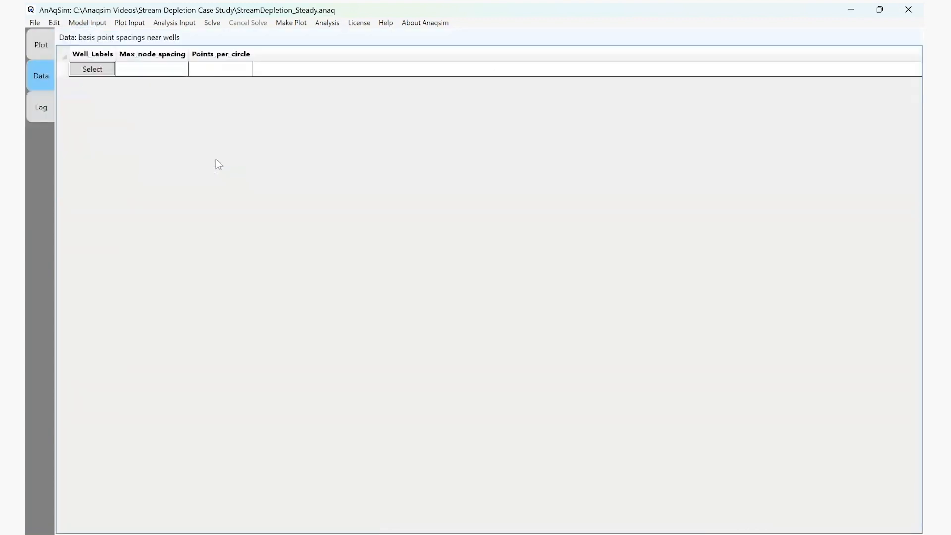
pyautogui.click(91, 70)
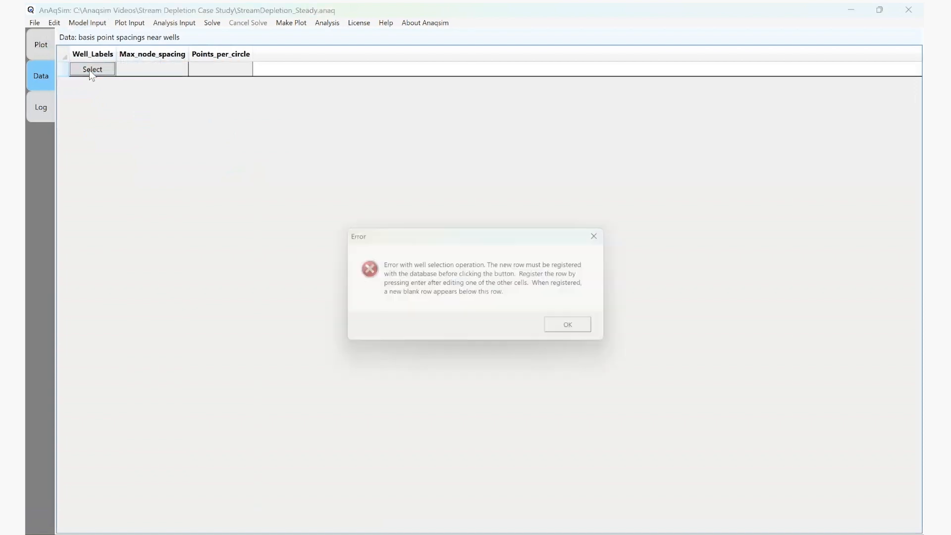
pyautogui.click(577, 330)
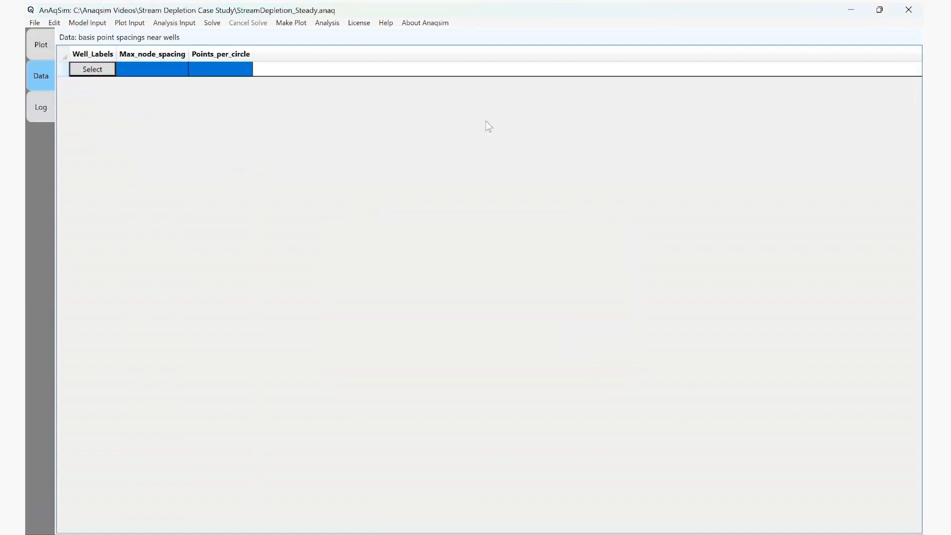
pyautogui.click(159, 67)
pyautogui.click(101, 71)
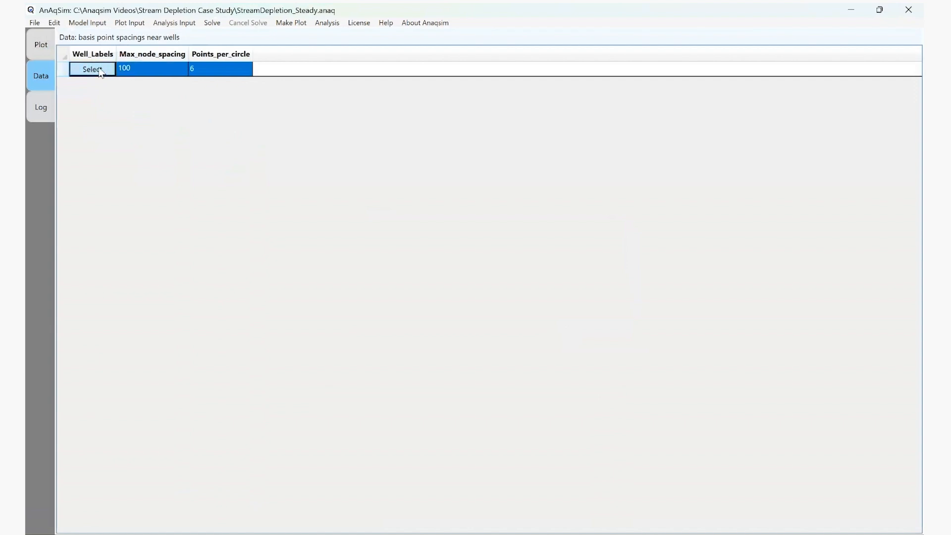
pyautogui.click(403, 177)
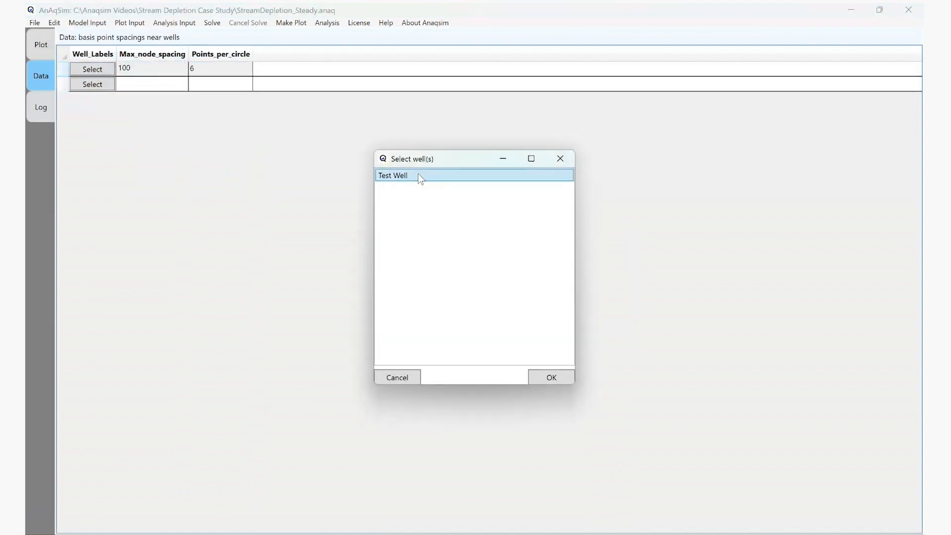
pyautogui.click(551, 377)
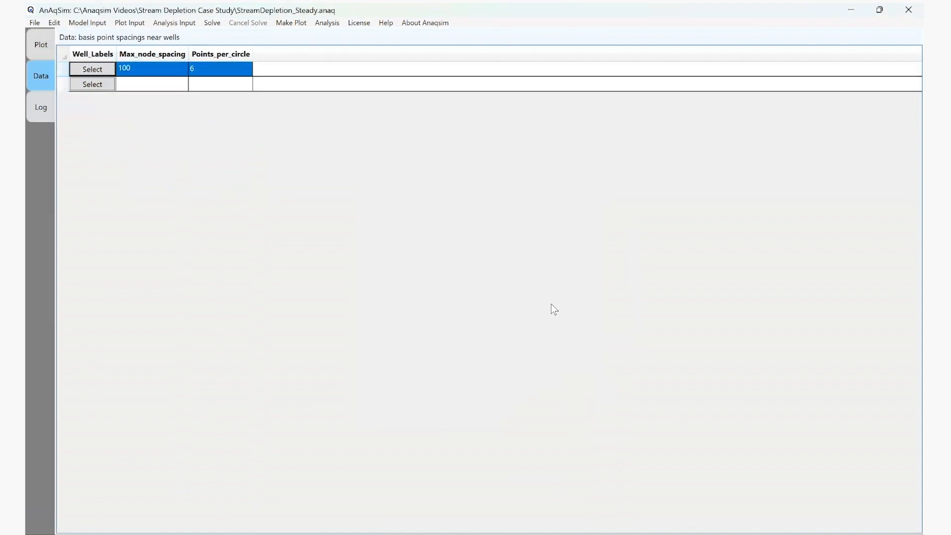
# - Set the Test Well basis points to a maximum node spacing of 125 and 10 points per circle
pyautogui.click(160, 73)
pyautogui.write('125')
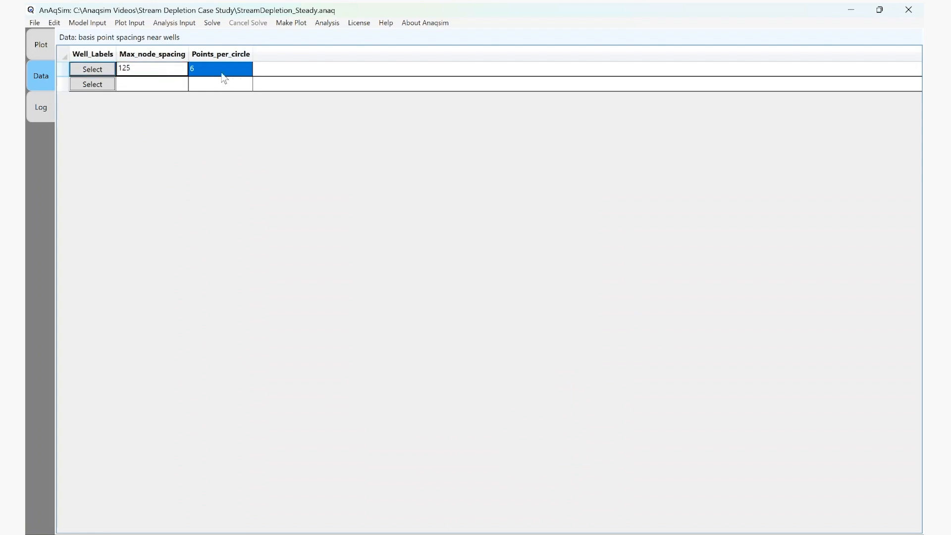
pyautogui.click(223, 78)
pyautogui.click(245, 69)
pyautogui.click(216, 119)
pyautogui.click(204, 89)
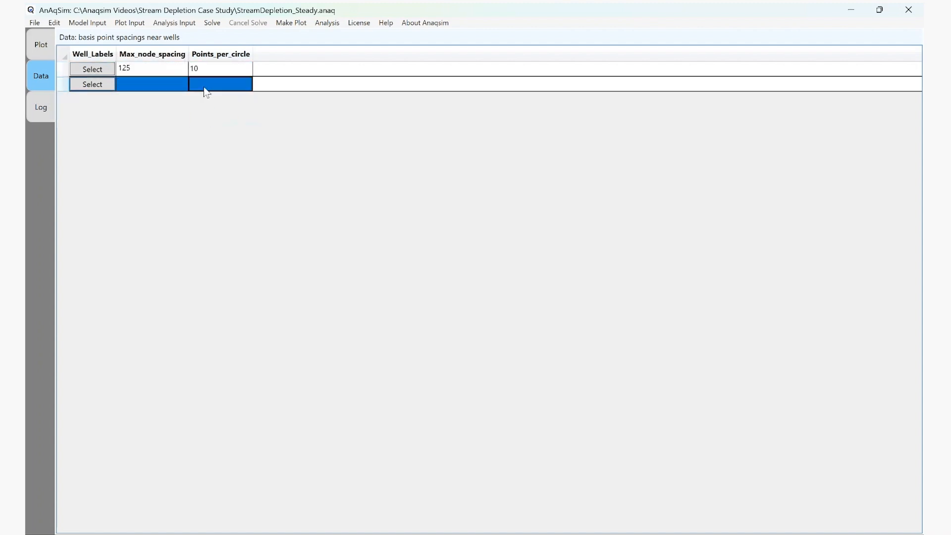
# - Save the model and plot only its elements at level 1 to inspect the basis points around the well
pyautogui.click(34, 22)
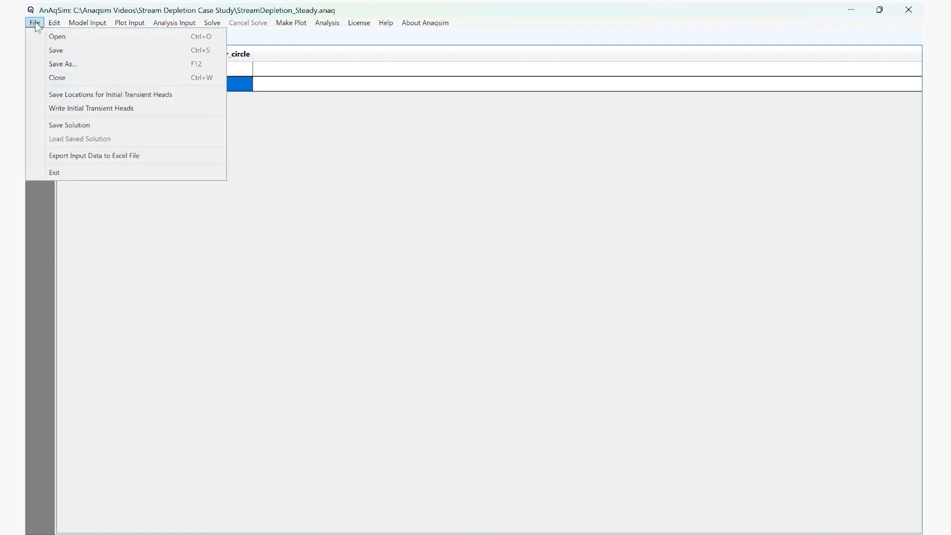
pyautogui.click(50, 49)
pyautogui.click(293, 24)
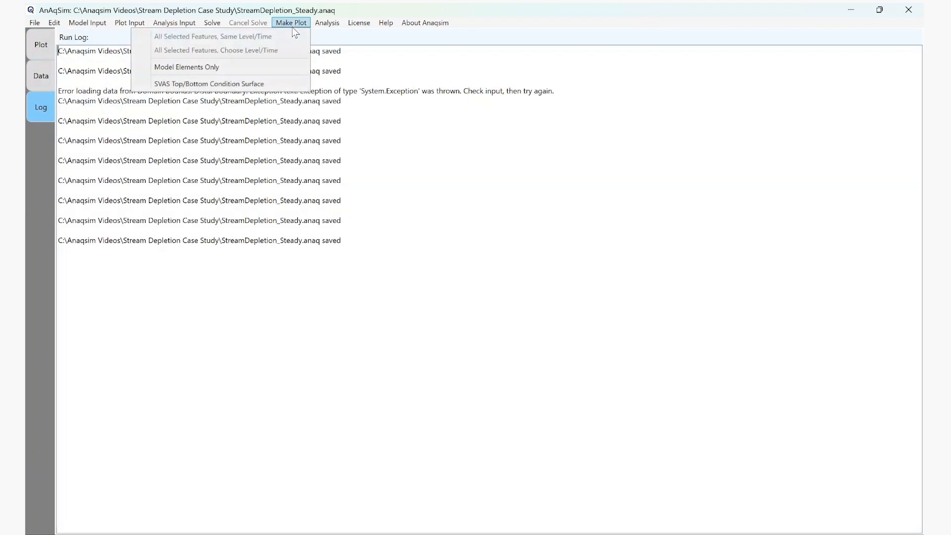
pyautogui.click(204, 68)
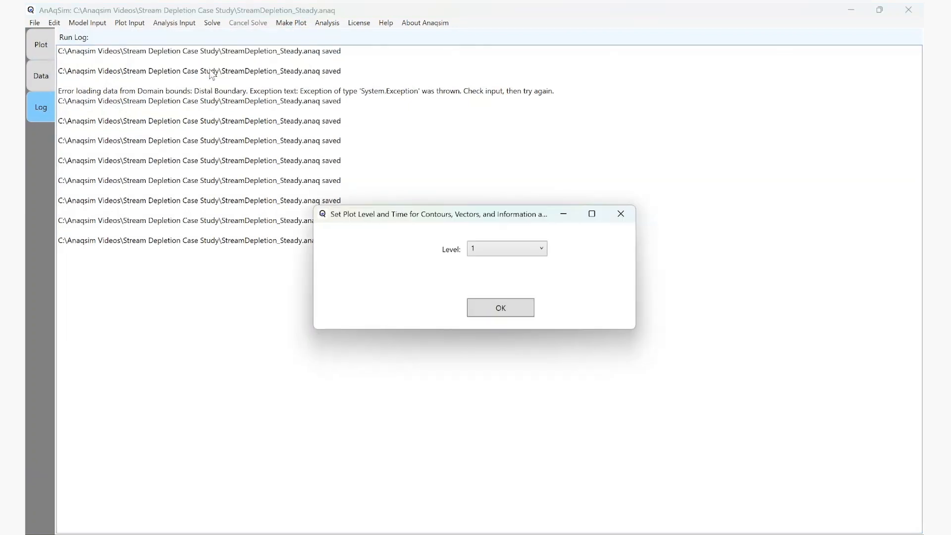
pyautogui.click(501, 310)
pyautogui.scroll(5, 589, 282)
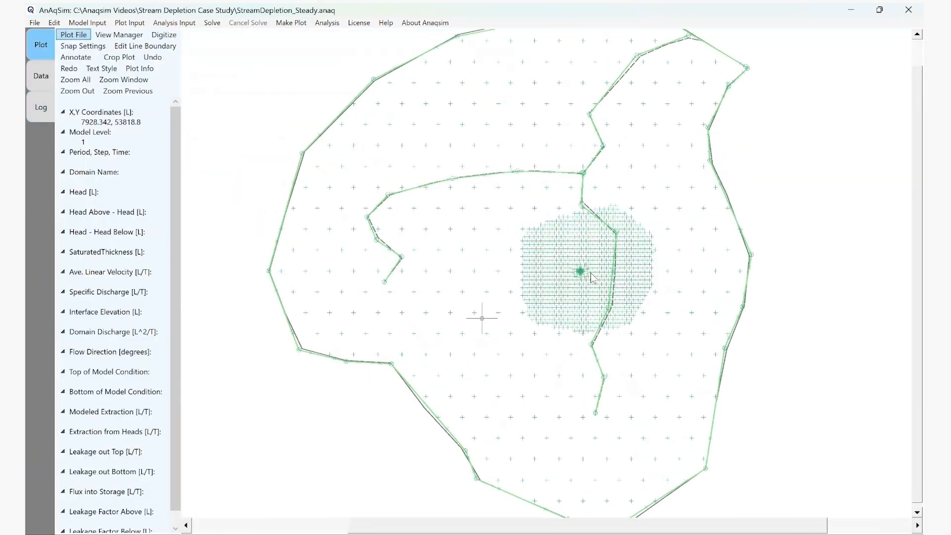
pyautogui.scroll(5, 578, 274)
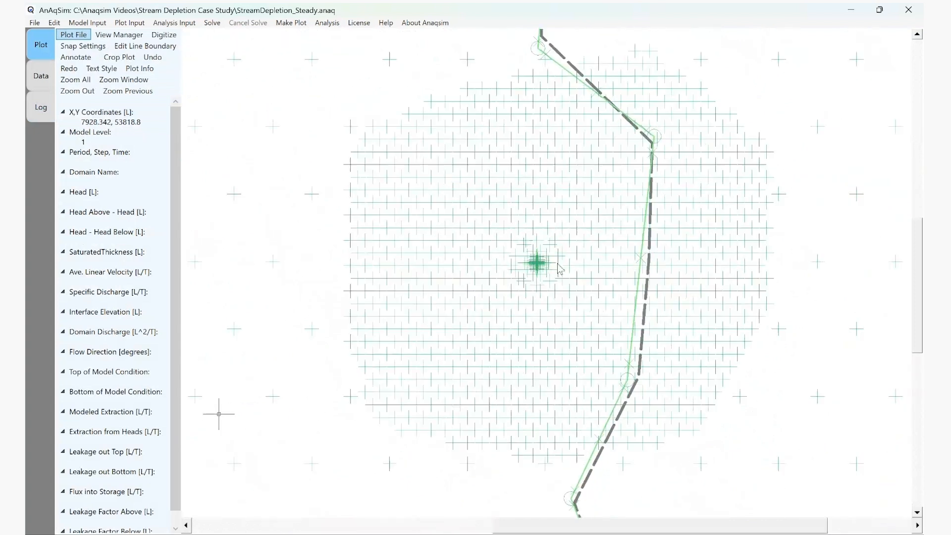
pyautogui.scroll(1, 552, 274)
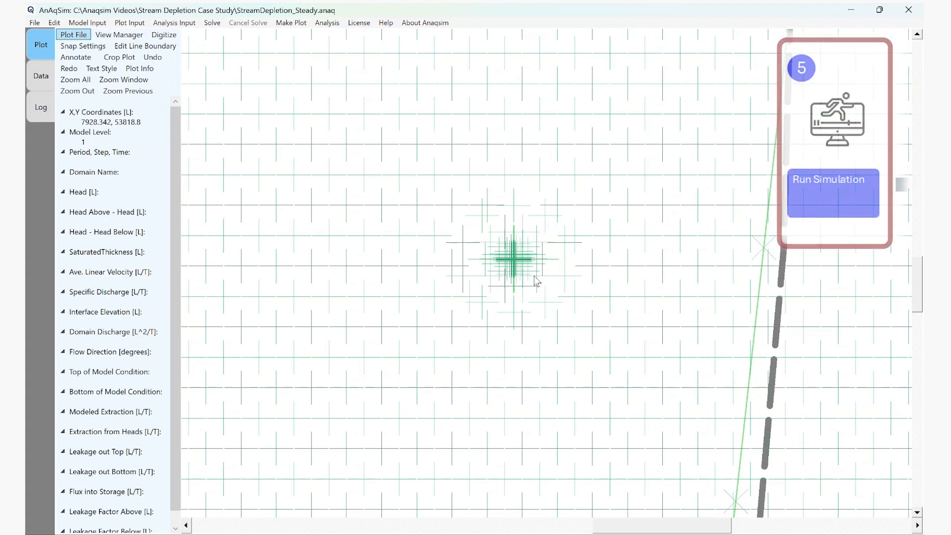
# - Solve the model and plot all selected features at the same level and time
pyautogui.click(212, 23)
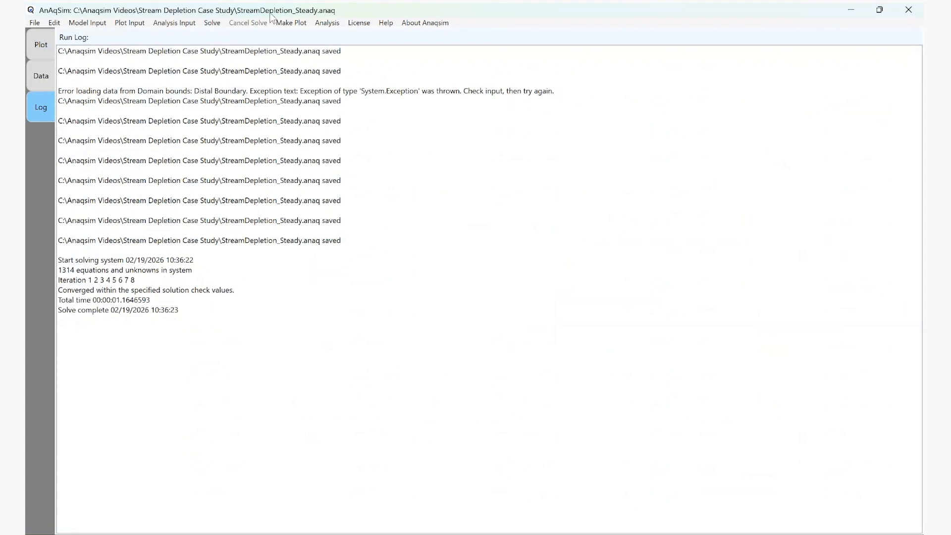
pyautogui.click(291, 24)
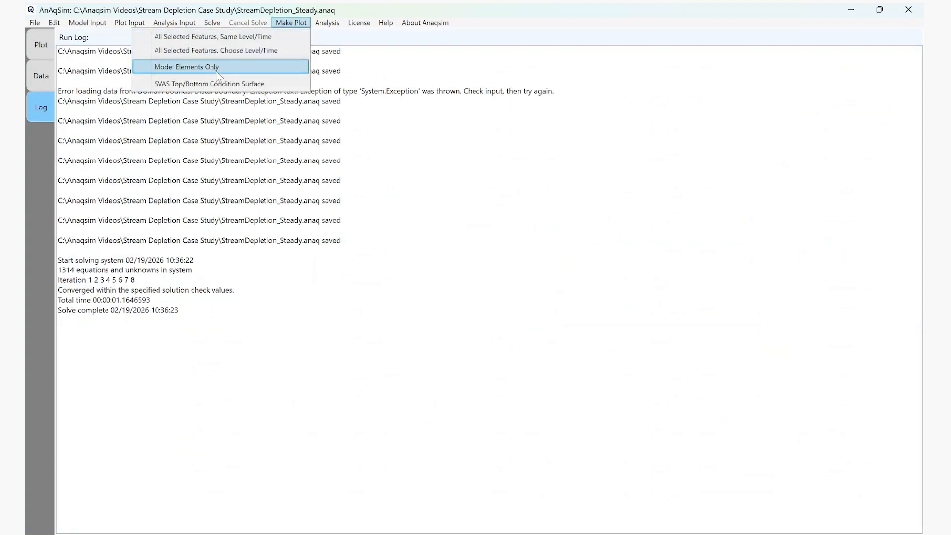
pyautogui.click(225, 38)
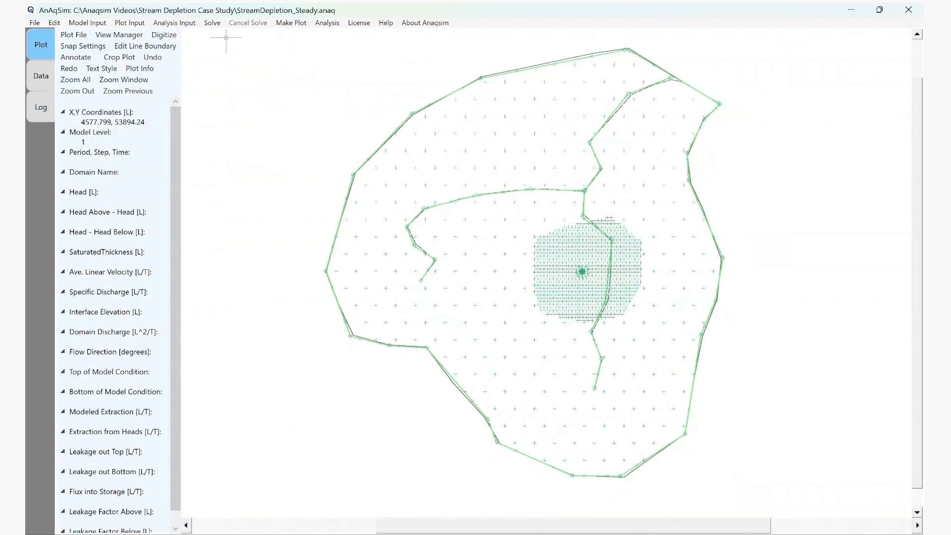
# - Include contours in the plotted features and save the model
pyautogui.click(125, 23)
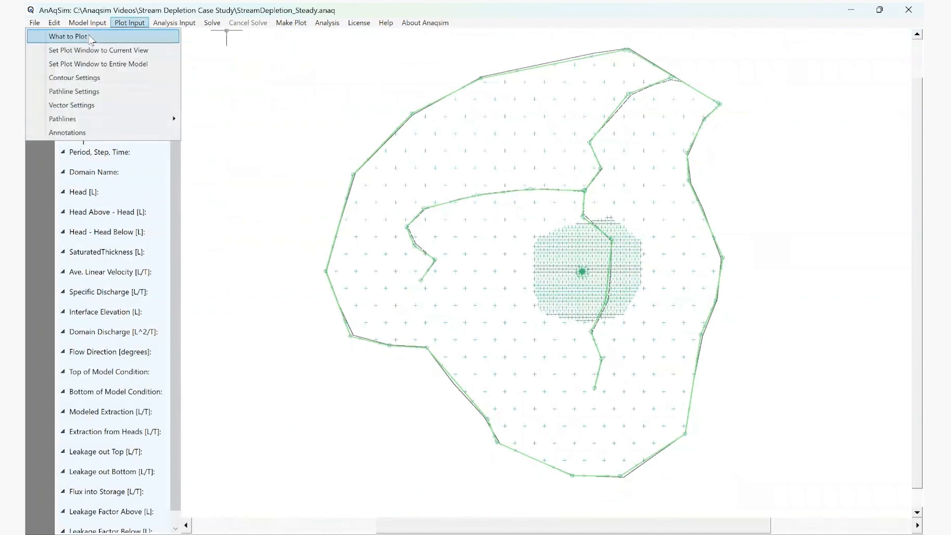
pyautogui.click(90, 37)
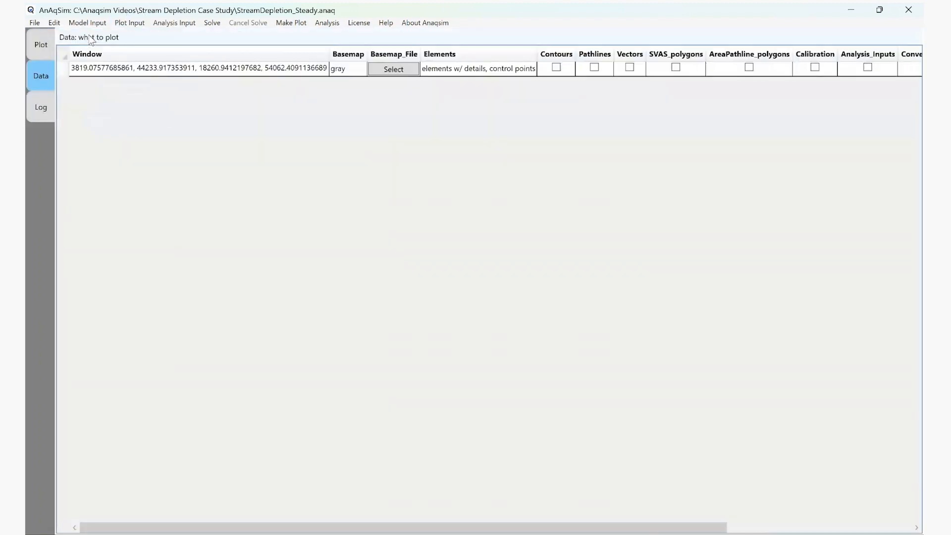
pyautogui.click(558, 70)
pyautogui.click(557, 68)
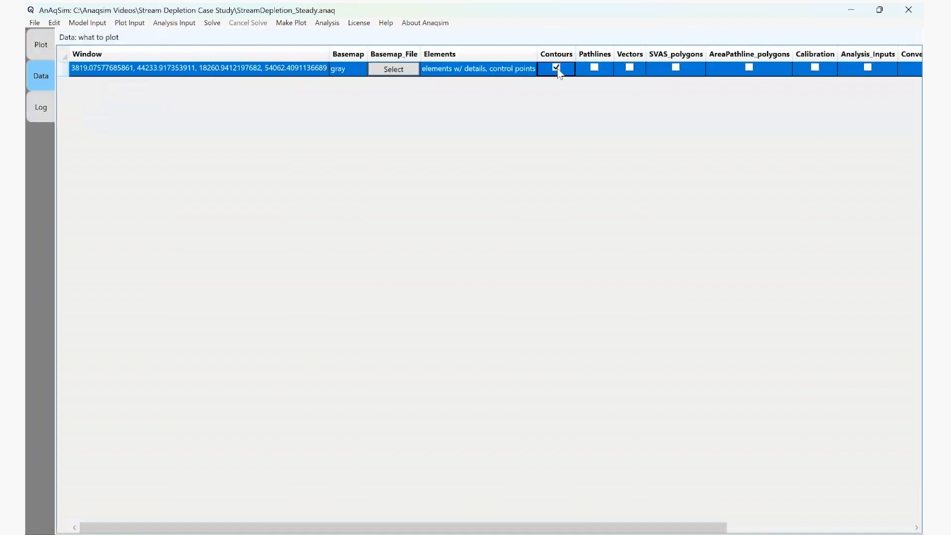
pyautogui.click(587, 74)
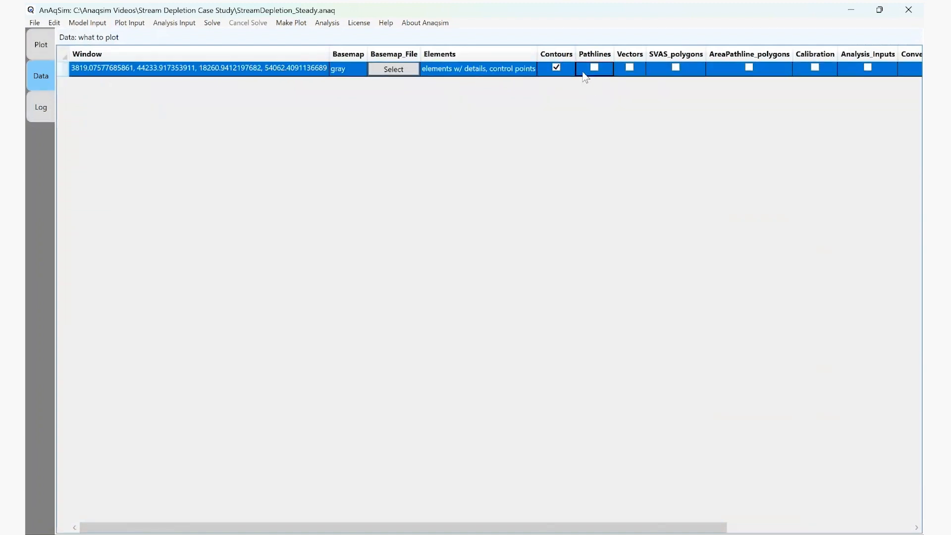
pyautogui.click(54, 23)
pyautogui.moveTo(36, 22)
pyautogui.click(41, 52)
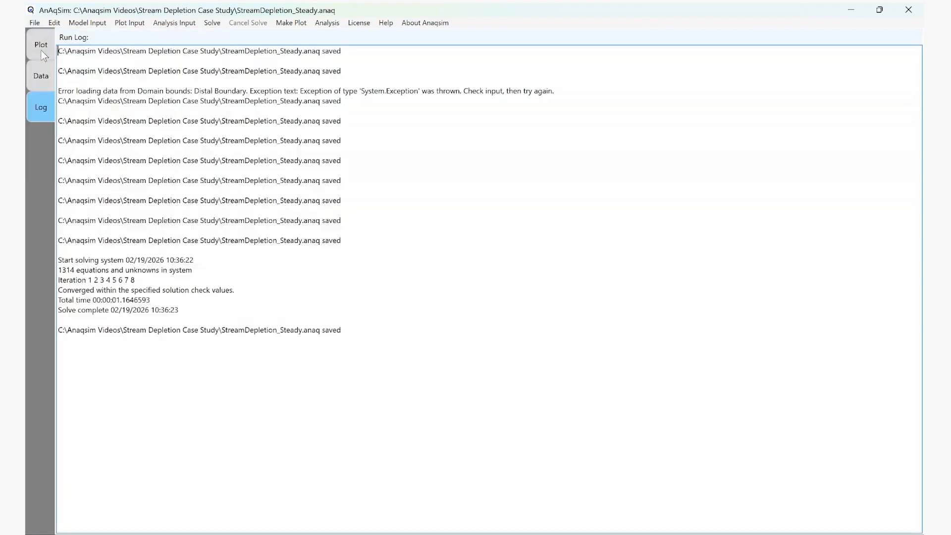
# - Plot all selected features at the same level and time to display the head contours
pyautogui.click(298, 23)
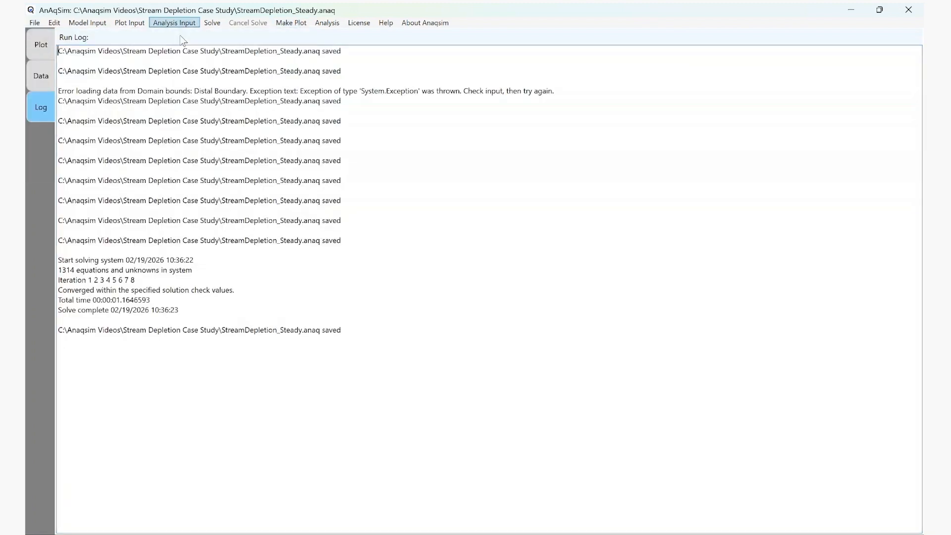
pyautogui.click(296, 22)
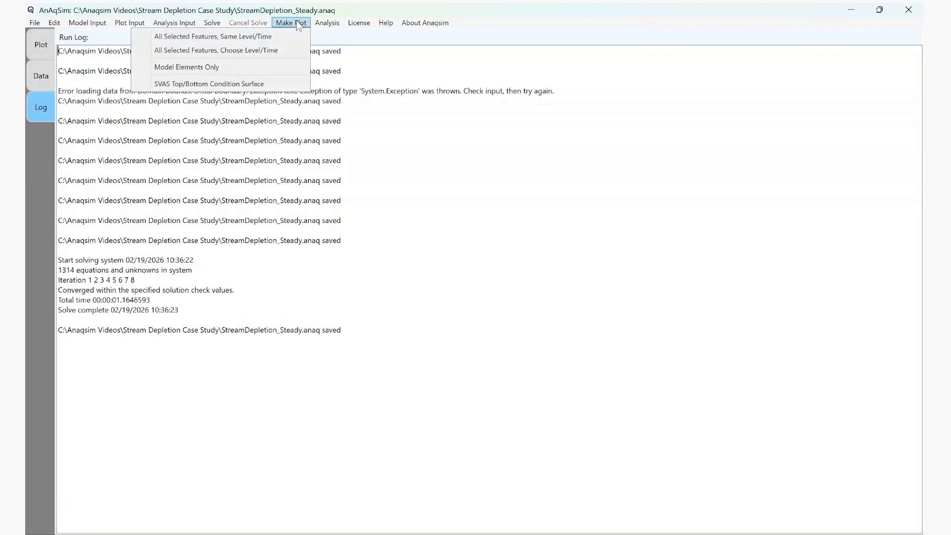
pyautogui.click(248, 36)
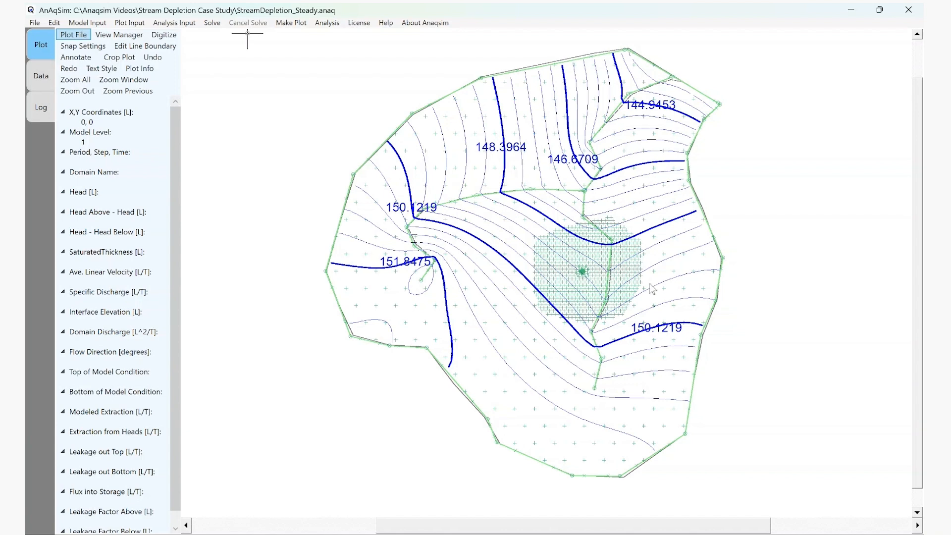
# - Save the locations for initial transient heads as StreamDepletion_Steady.ihl in the Stream Depletion Case Study folder
pyautogui.click(35, 23)
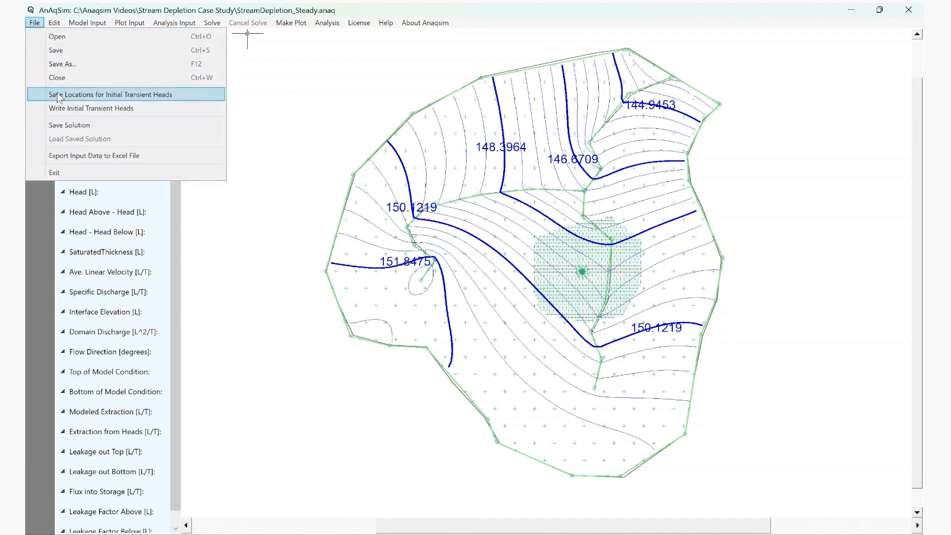
pyautogui.click(57, 94)
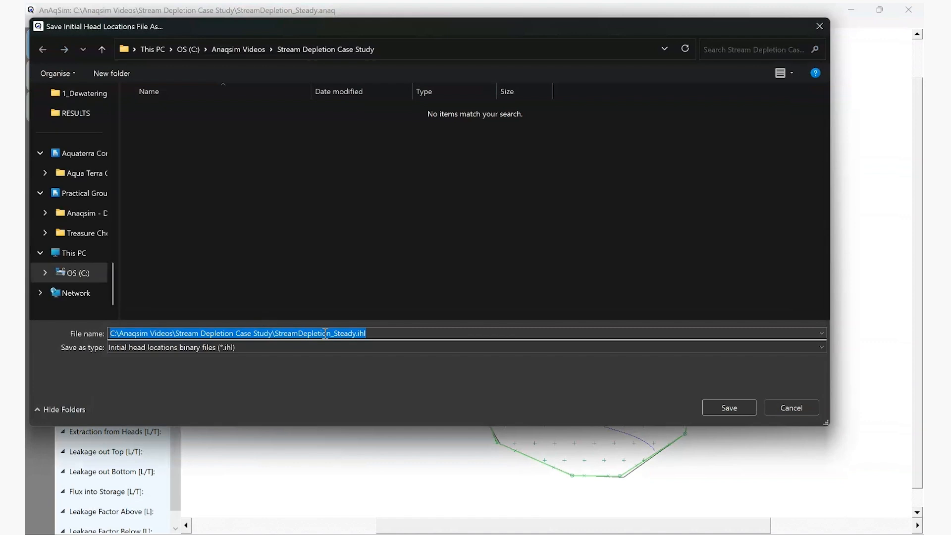
pyautogui.click(273, 334)
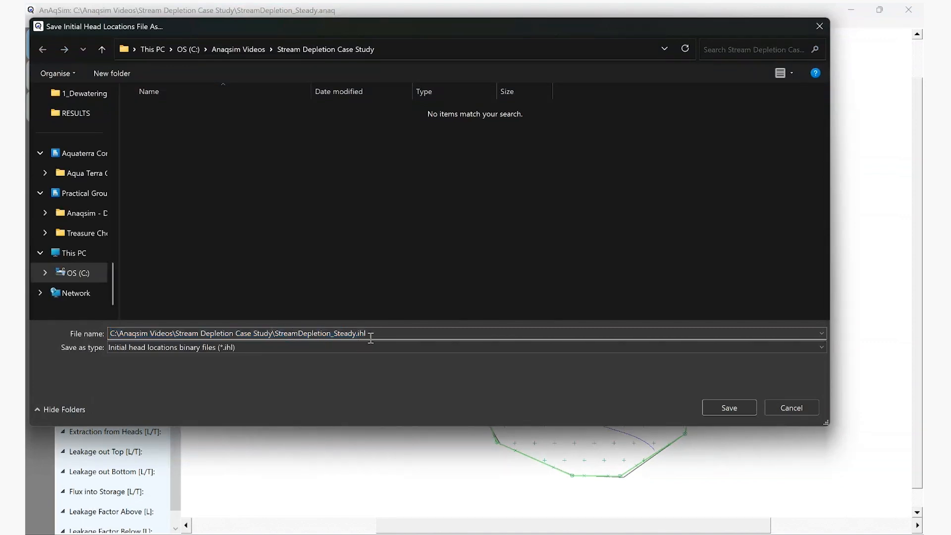
pyautogui.click(723, 407)
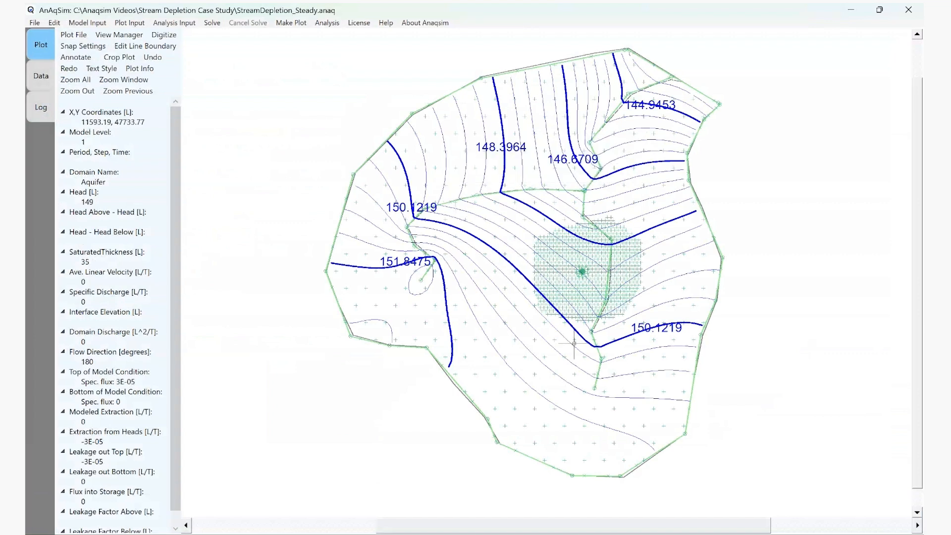
# - Write the initial transient heads from StreamDepletion_Steady.ihl to StreamDepletion_Steady.hds in the Stream Depletion Case Study folder
pyautogui.moveTo(574, 338)
pyautogui.moveTo(594, 296)
pyautogui.moveTo(435, 167)
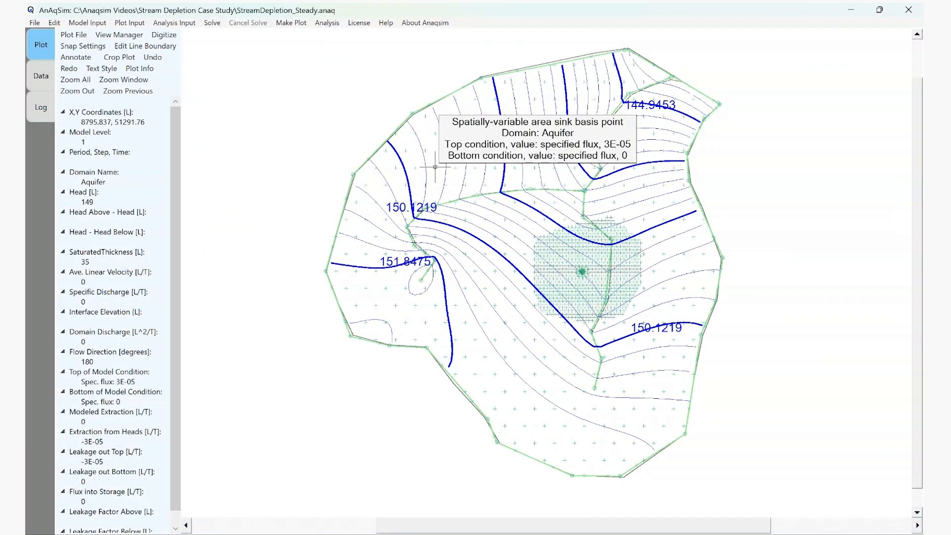
pyautogui.click(35, 23)
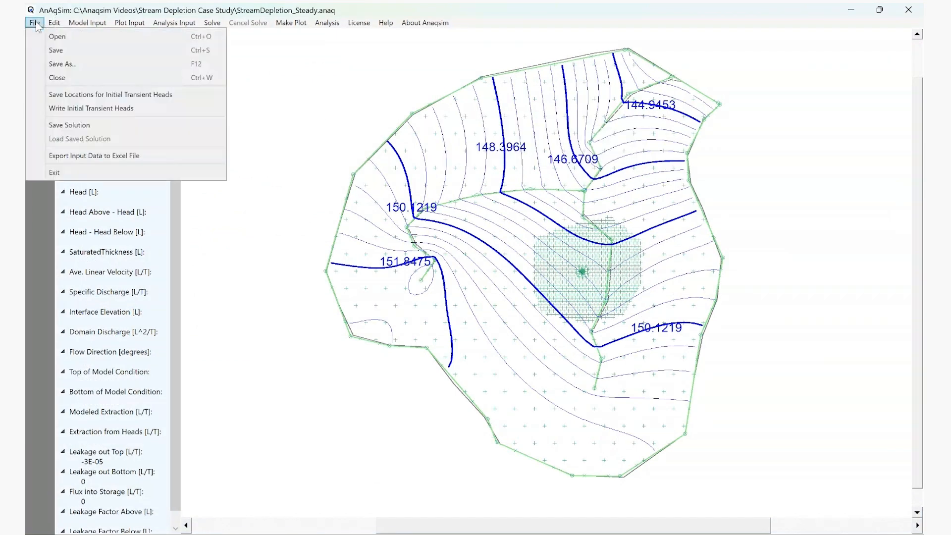
pyautogui.click(87, 109)
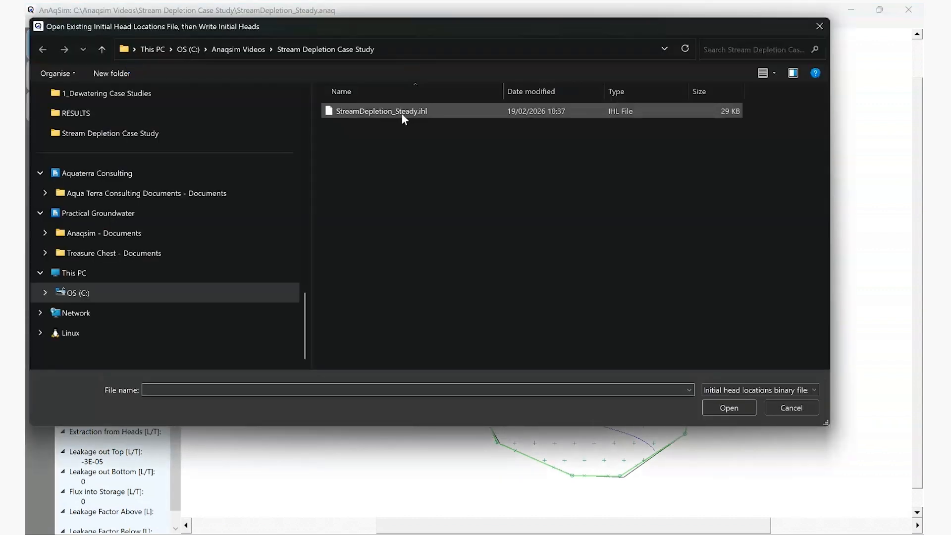
pyautogui.click(403, 112)
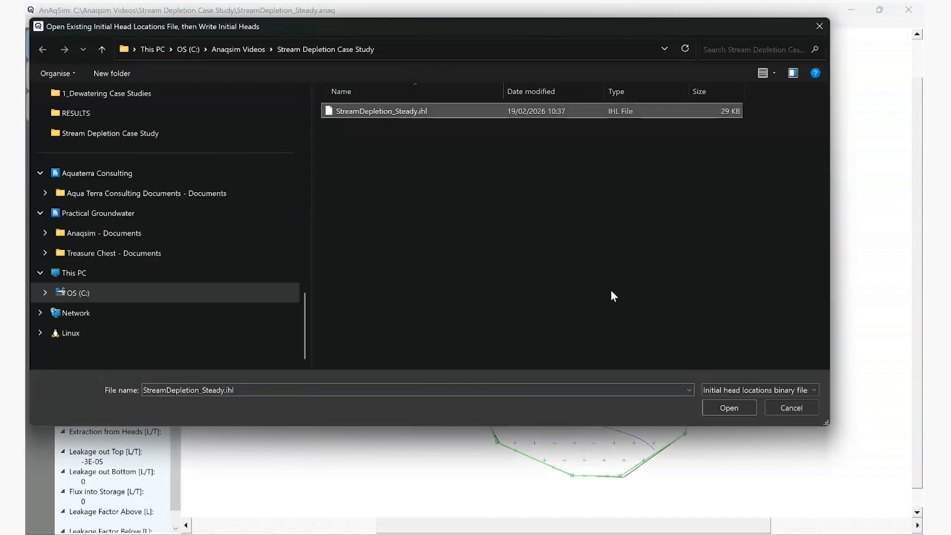
pyautogui.click(717, 406)
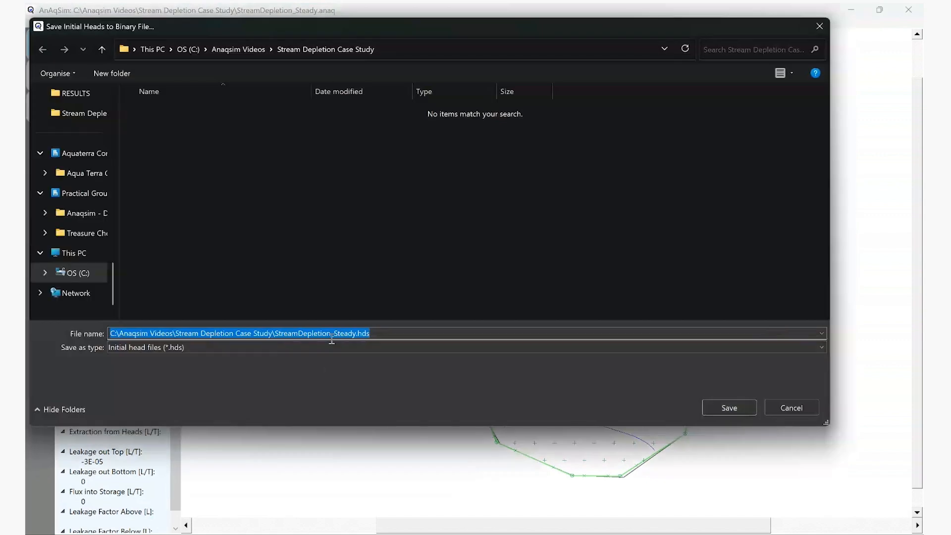
pyautogui.click(347, 337)
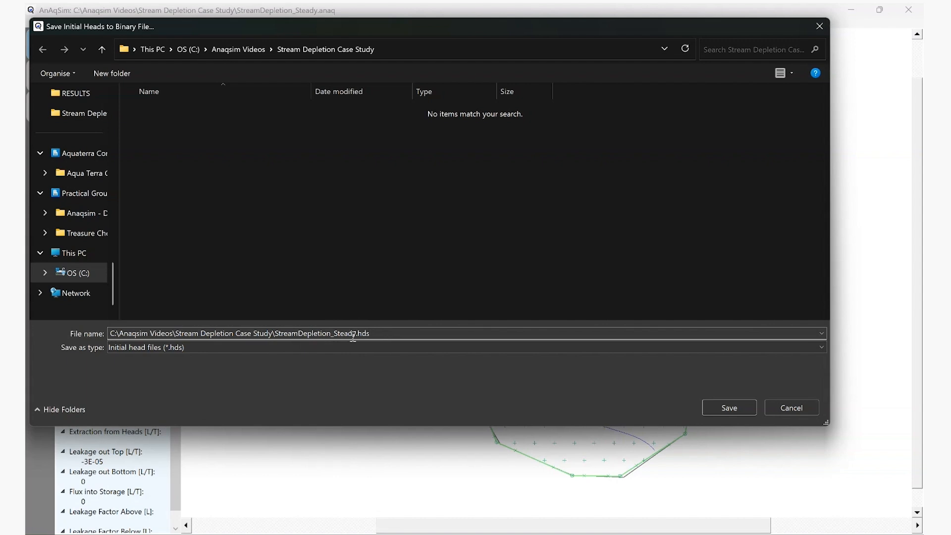
pyautogui.click(725, 403)
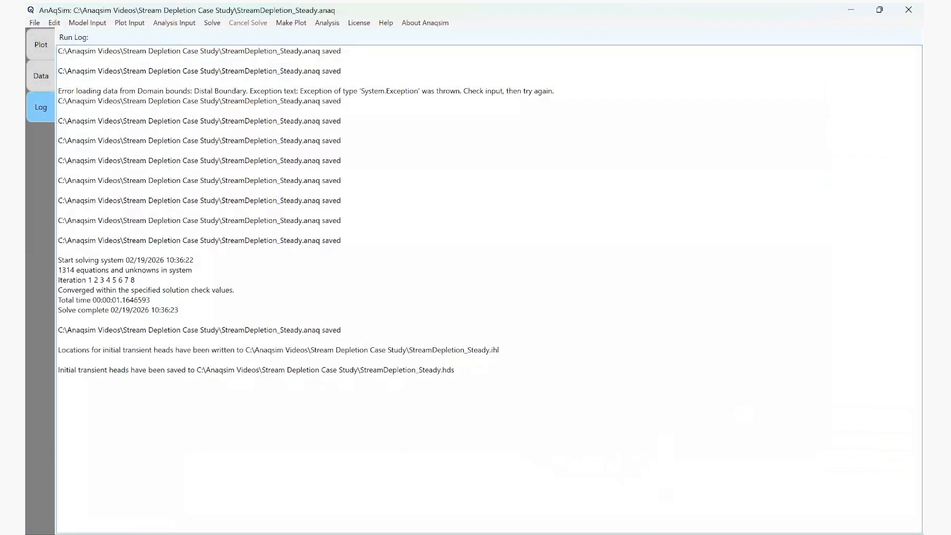
# - Save a copy of the model as StreamDepletion_Transient.anaq in the Stream Depletion Case Study folder
pyautogui.click(39, 23)
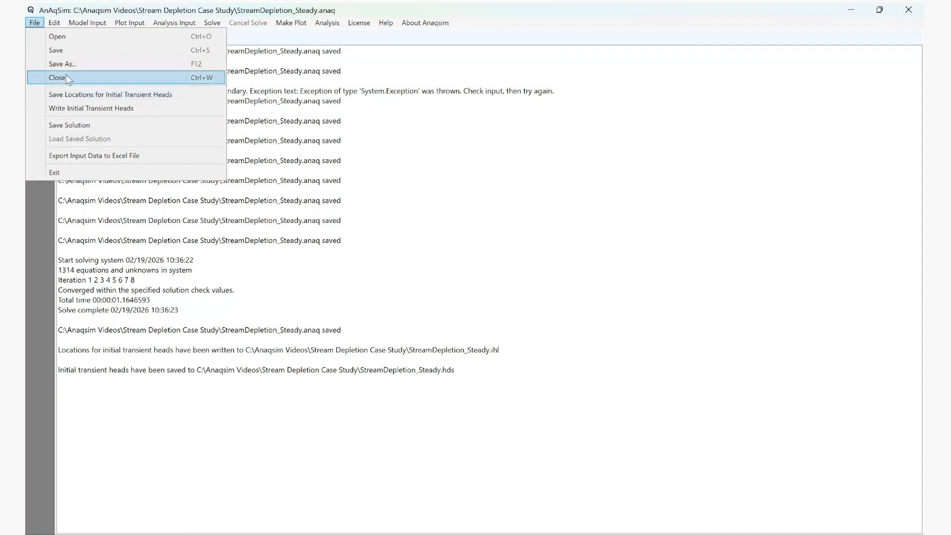
pyautogui.click(69, 61)
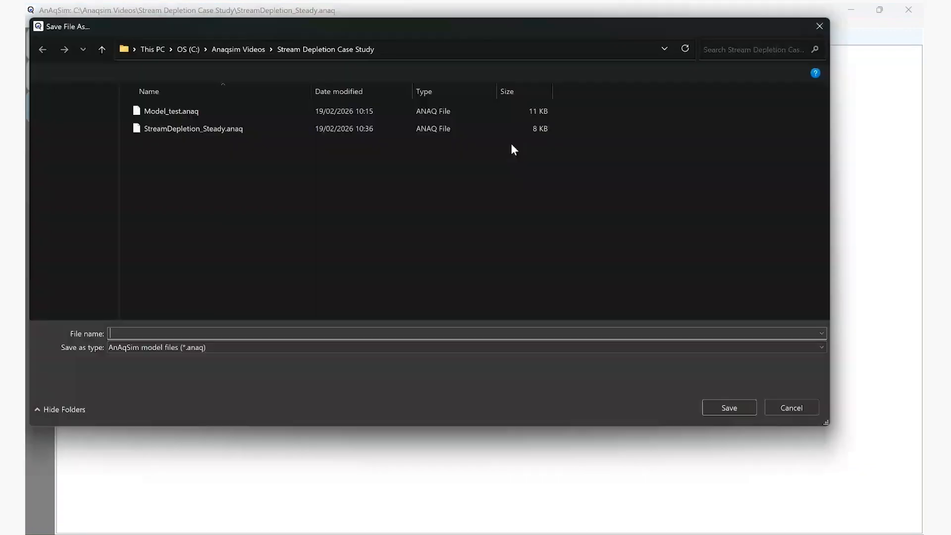
pyautogui.click(201, 129)
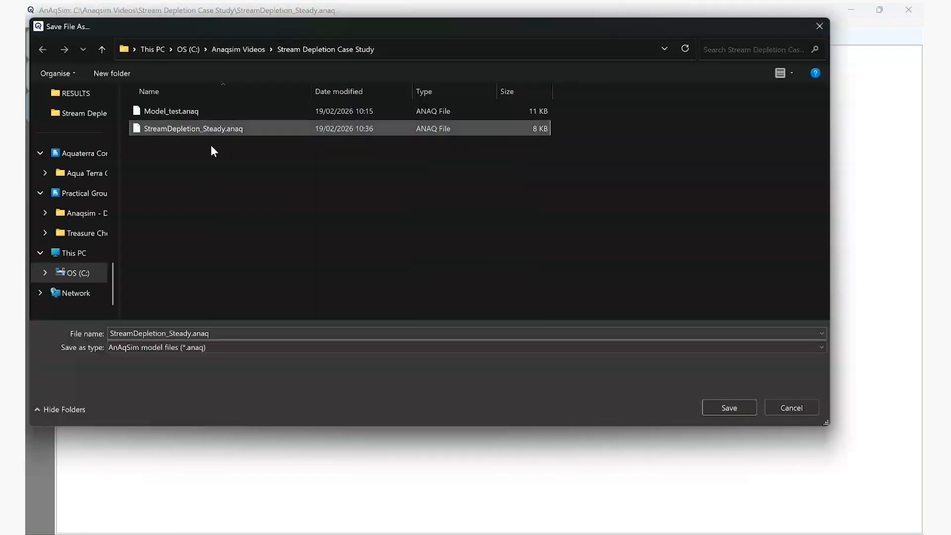
pyautogui.click(192, 334)
pyautogui.click(192, 333)
pyautogui.press('BackSpace')
pyautogui.press('BackSpace')
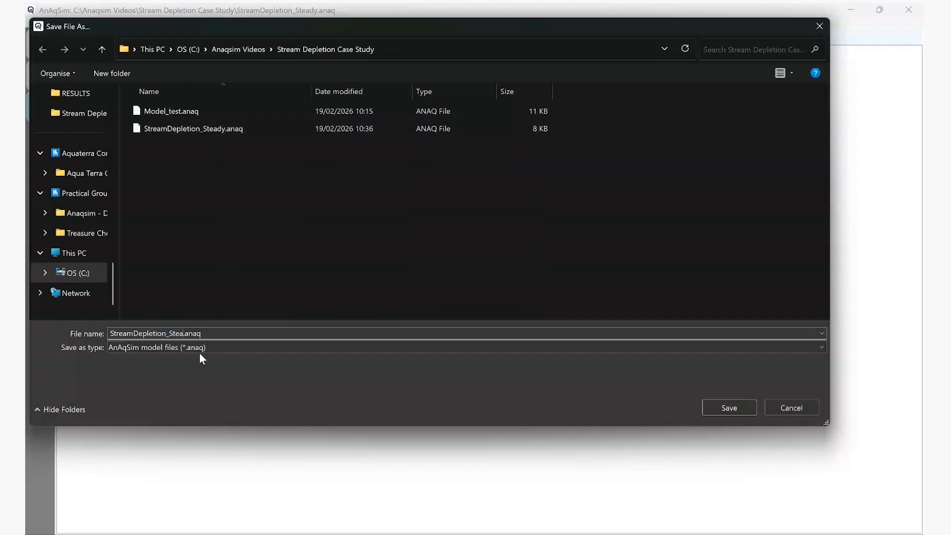
pyautogui.write('Transient')
pyautogui.click(733, 411)
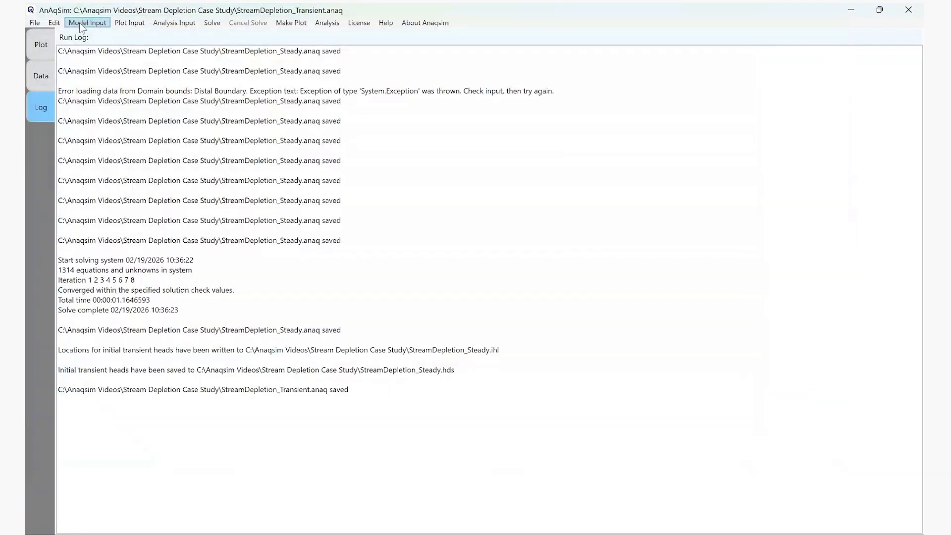
# - Turn off the Steady option in the general model data and save the model
pyautogui.click(81, 23)
pyautogui.click(79, 36)
pyautogui.click(84, 69)
pyautogui.click(84, 68)
pyautogui.click(124, 72)
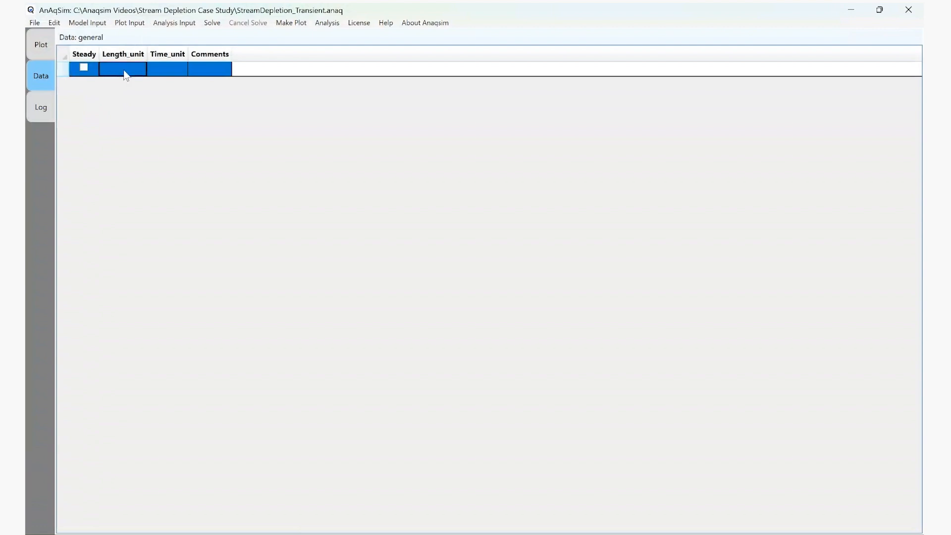
pyautogui.click(34, 23)
pyautogui.click(46, 46)
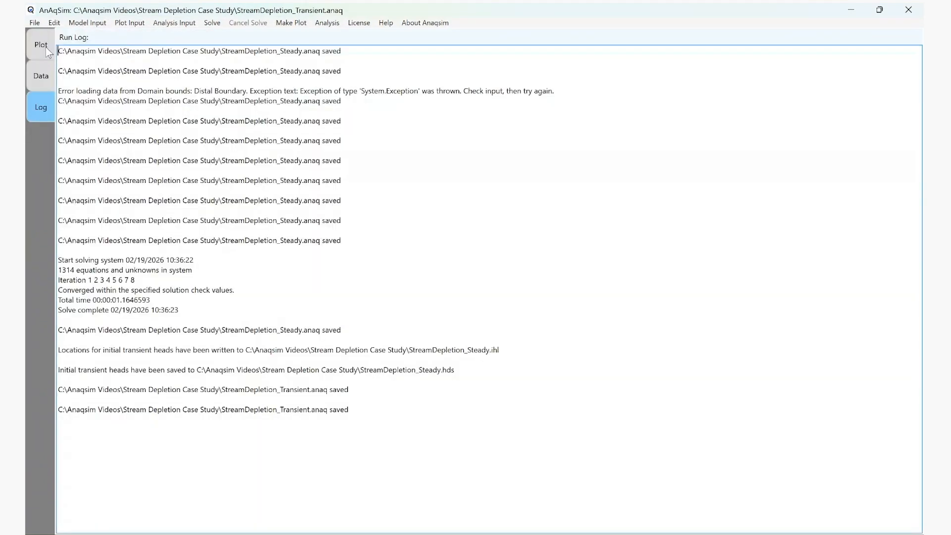
# - Define the first time period with a length of 100, 5 steps and a step multiplier of 1
pyautogui.click(82, 23)
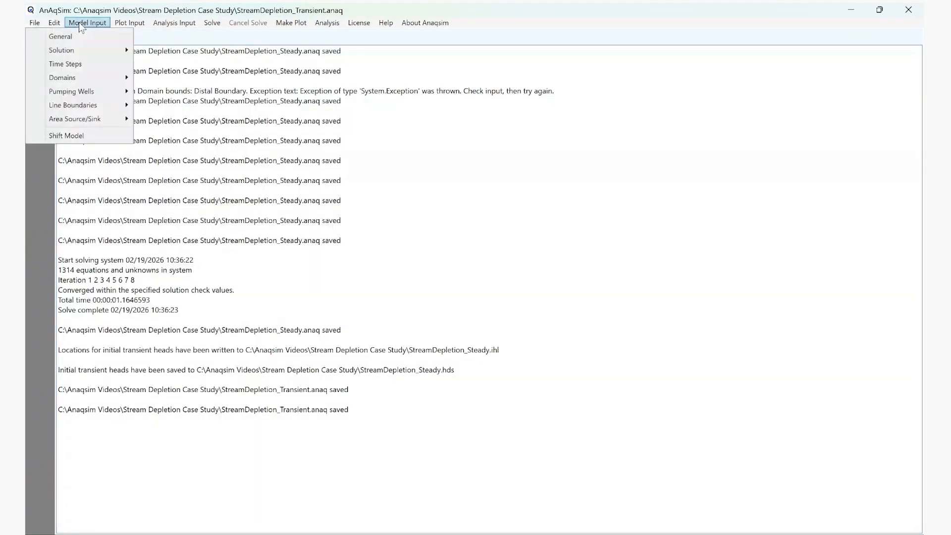
pyautogui.click(85, 64)
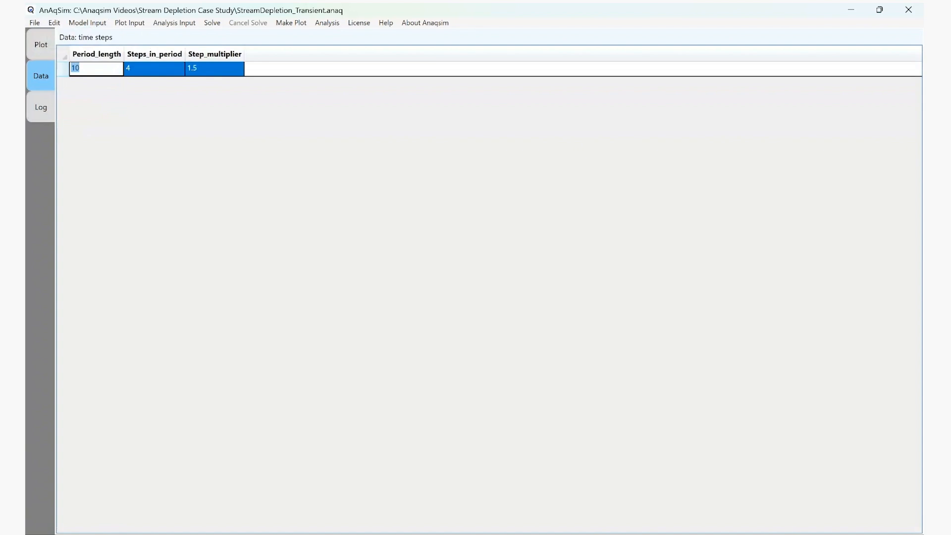
pyautogui.write('100')
pyautogui.click(157, 74)
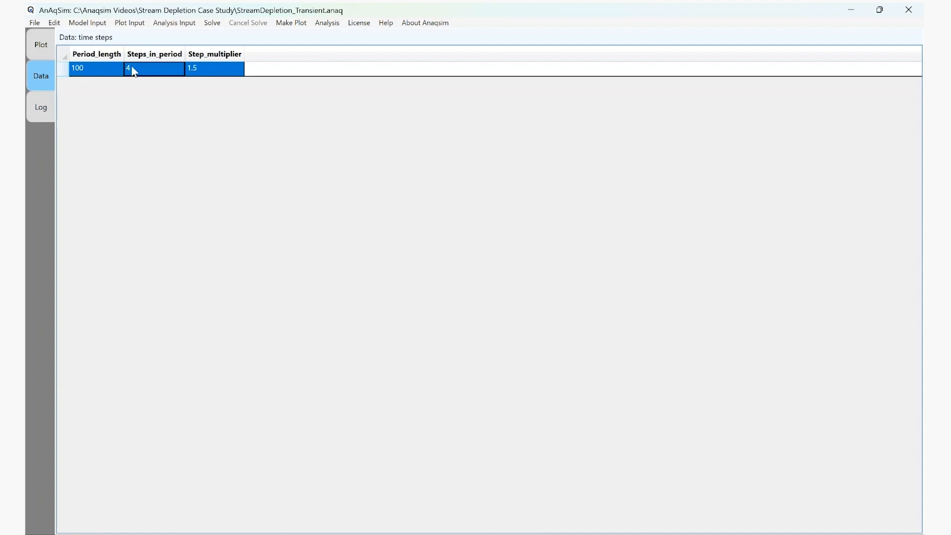
pyautogui.click(146, 75)
pyautogui.write('5')
pyautogui.click(220, 74)
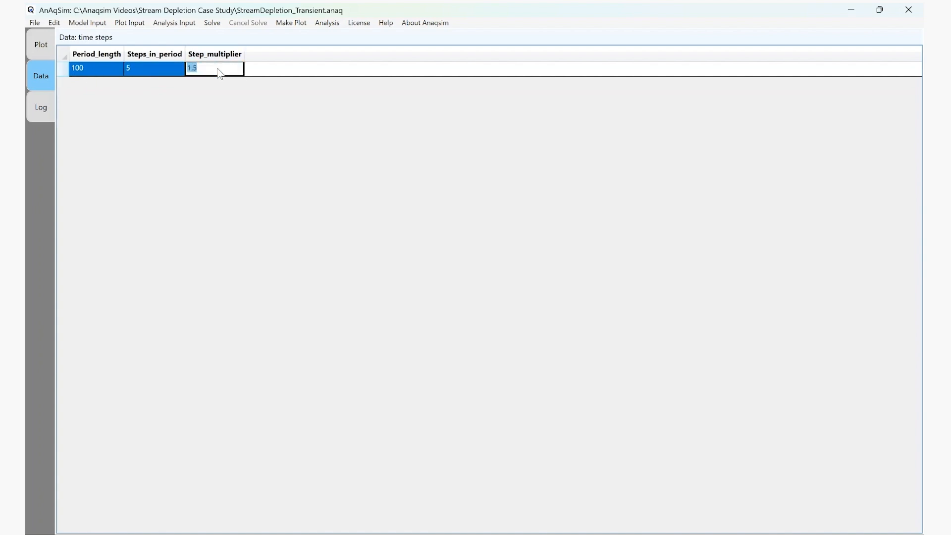
pyautogui.write('1')
pyautogui.click(163, 74)
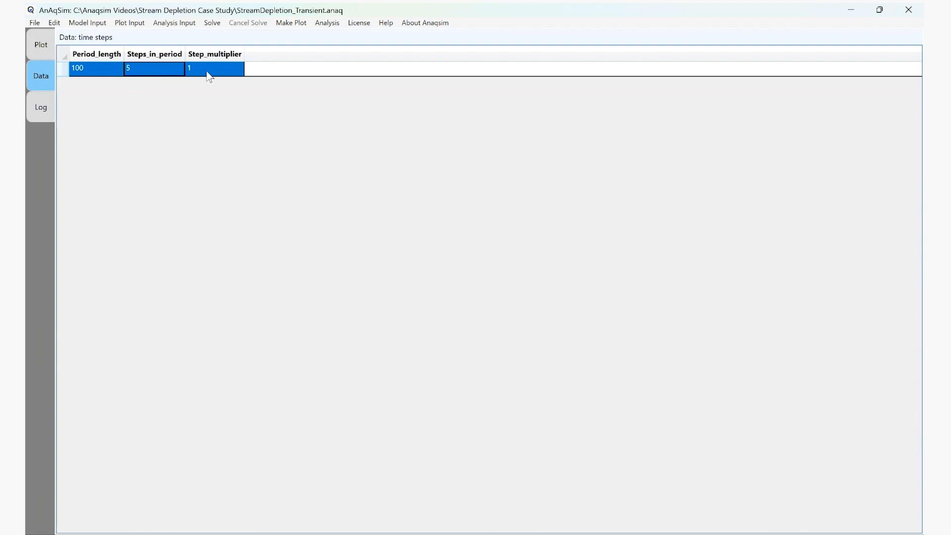
pyautogui.click(209, 76)
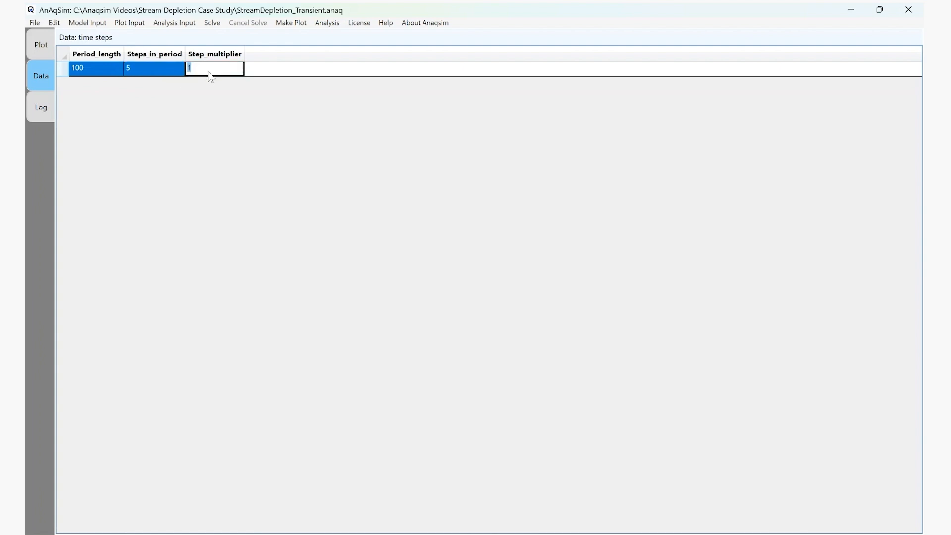
pyautogui.click(210, 75)
# - Add a second time period with a length of 300, 10 steps and a step multiplier of 1
pyautogui.write('10\t4\t1.5')
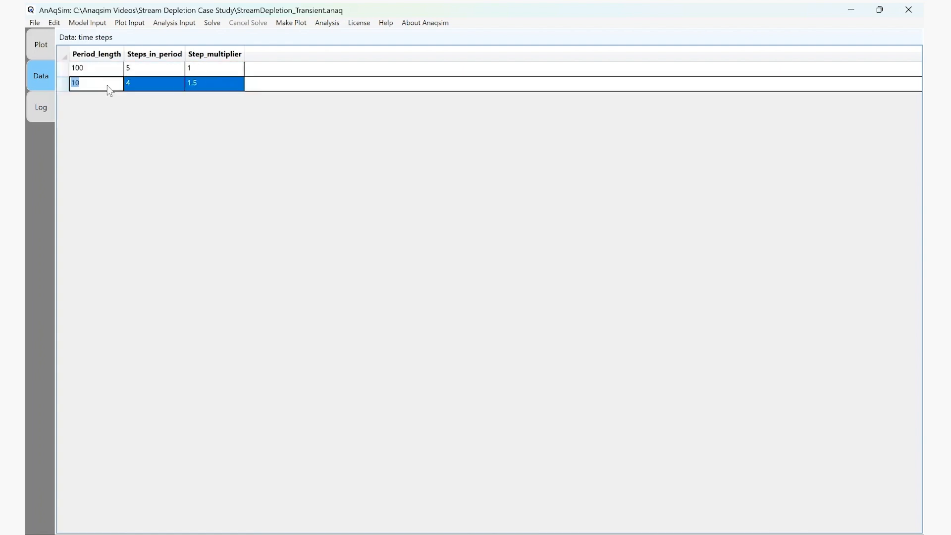
pyautogui.write('500')
pyautogui.write('300')
pyautogui.click(142, 89)
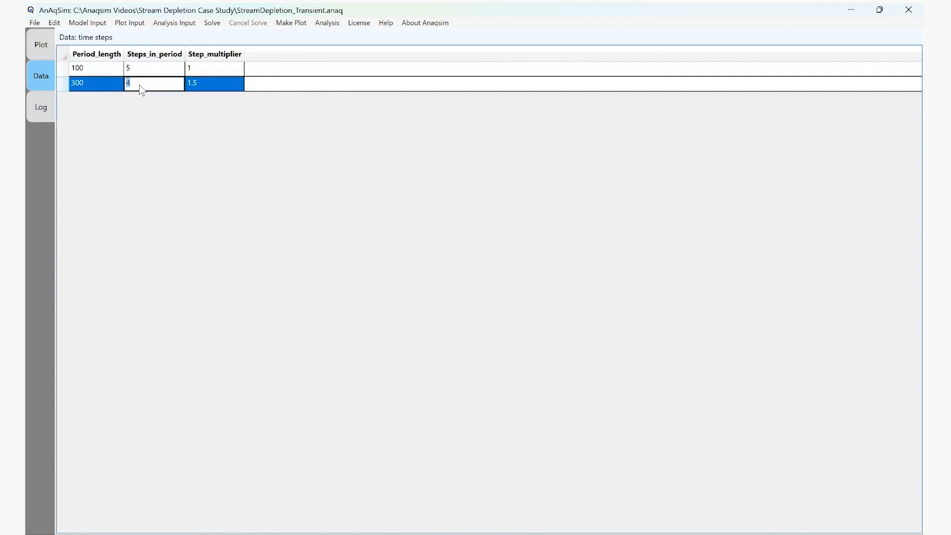
pyautogui.write('1')
pyautogui.click(213, 87)
pyautogui.write('1')
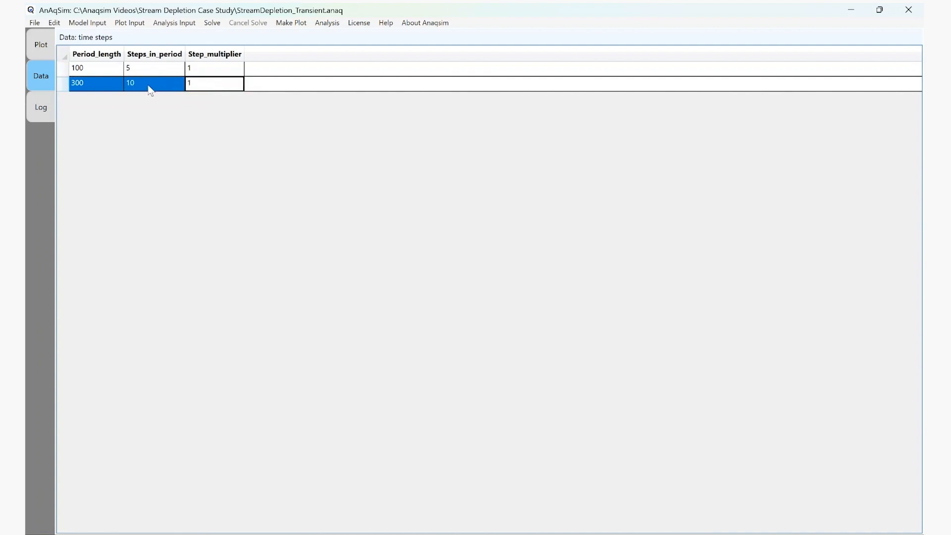
pyautogui.click(149, 89)
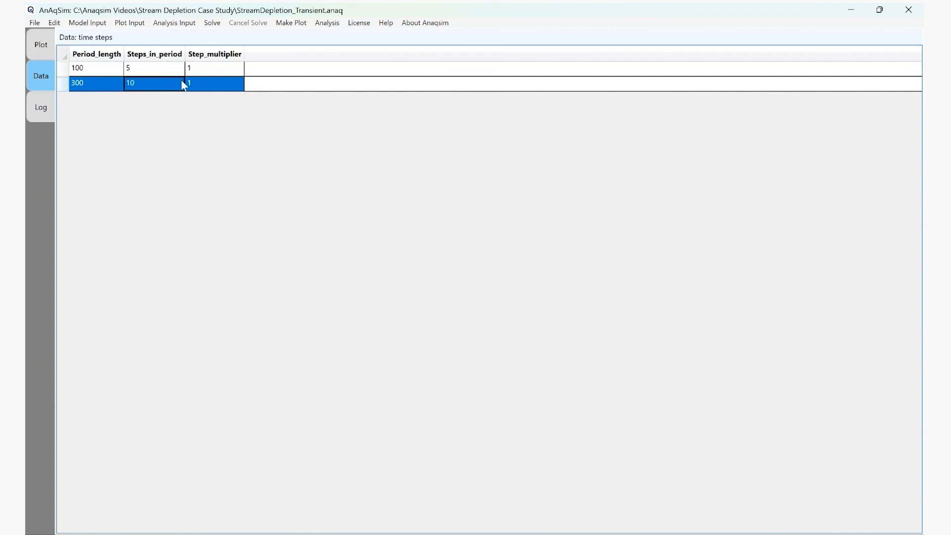
pyautogui.click(92, 70)
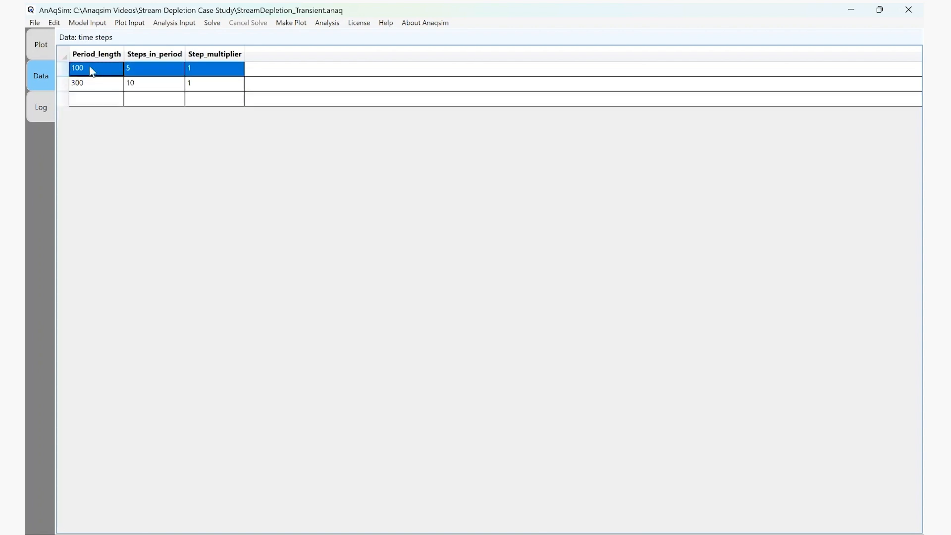
pyautogui.click(100, 85)
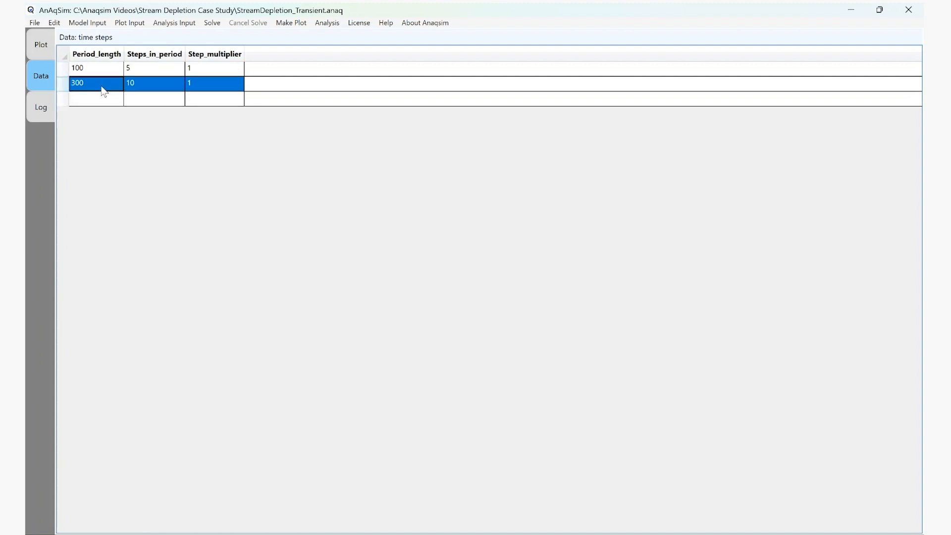
# - Set the discharge of the discharge-specified Test Well to -550,0 for the two periods and save the model
pyautogui.click(87, 23)
pyautogui.moveTo(88, 91)
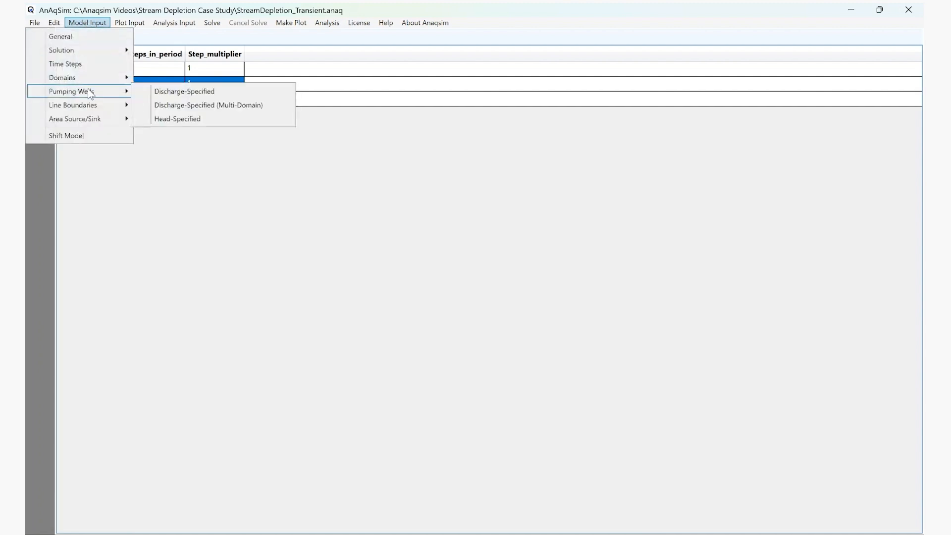
pyautogui.click(184, 91)
pyautogui.click(306, 72)
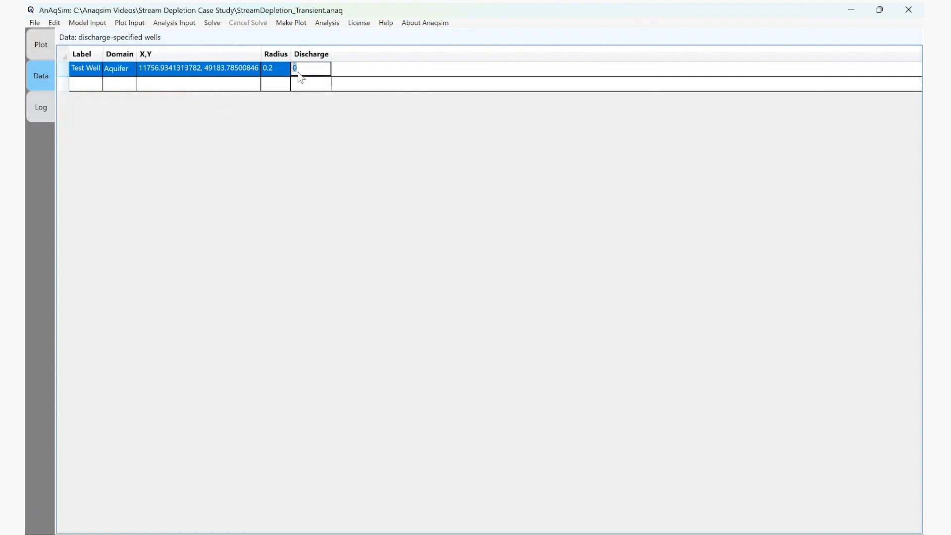
pyautogui.write('-5')
pyautogui.press('BackSpace')
pyautogui.press('BackSpace')
pyautogui.write('50')
pyautogui.click(315, 85)
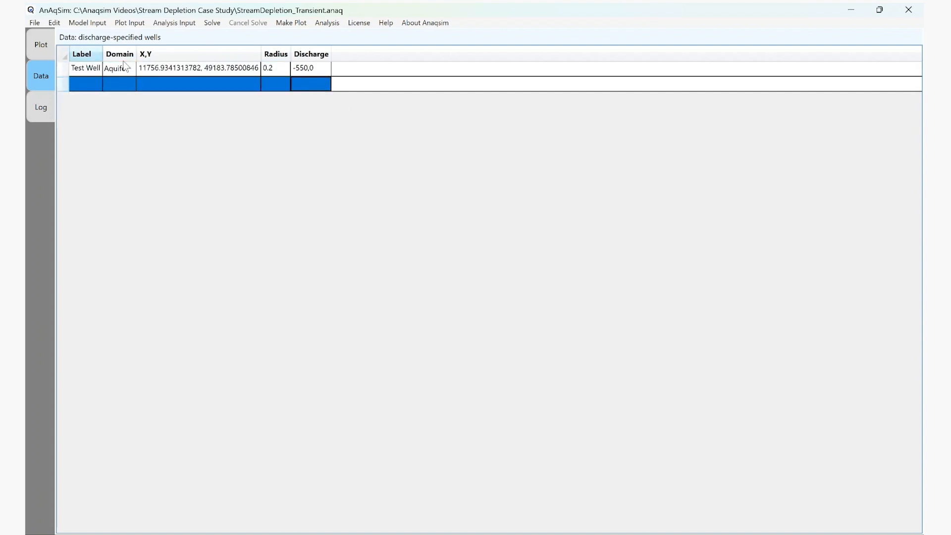
pyautogui.click(36, 24)
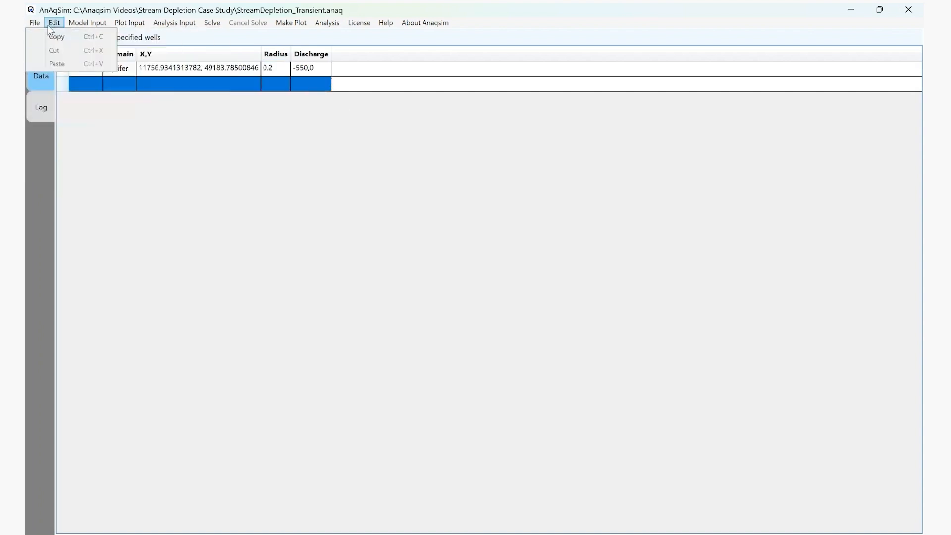
pyautogui.click(50, 49)
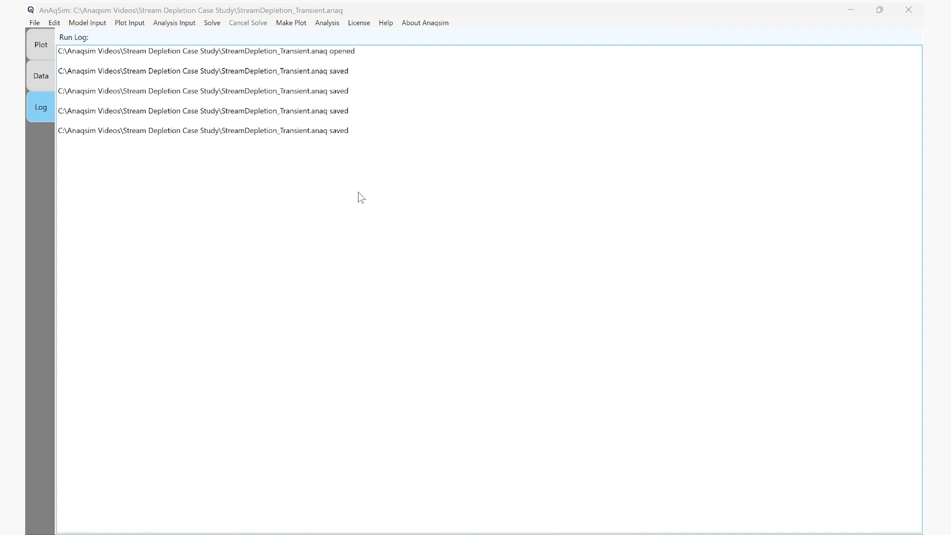
# - Solve the transient model using StreamDepletion_Steady.hds as the initial heads file
pyautogui.click(221, 25)
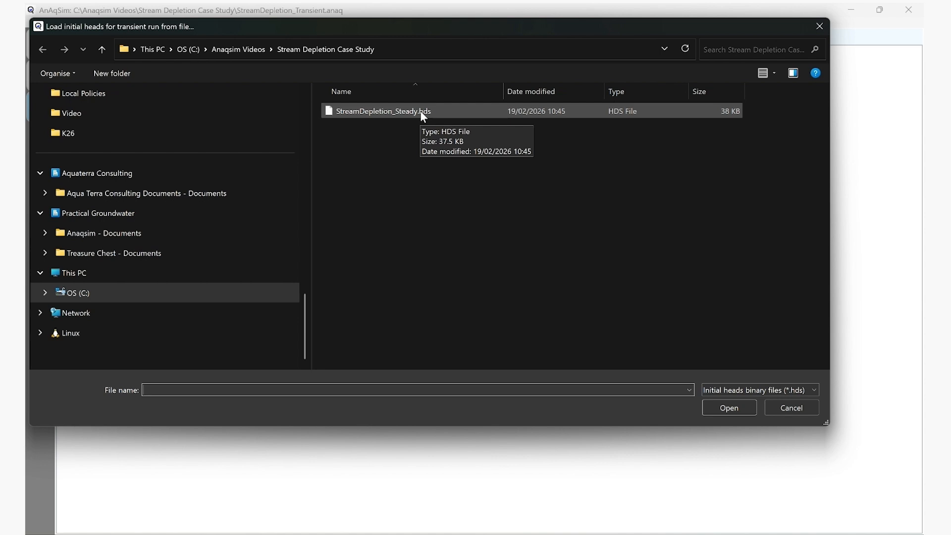
pyautogui.click(385, 112)
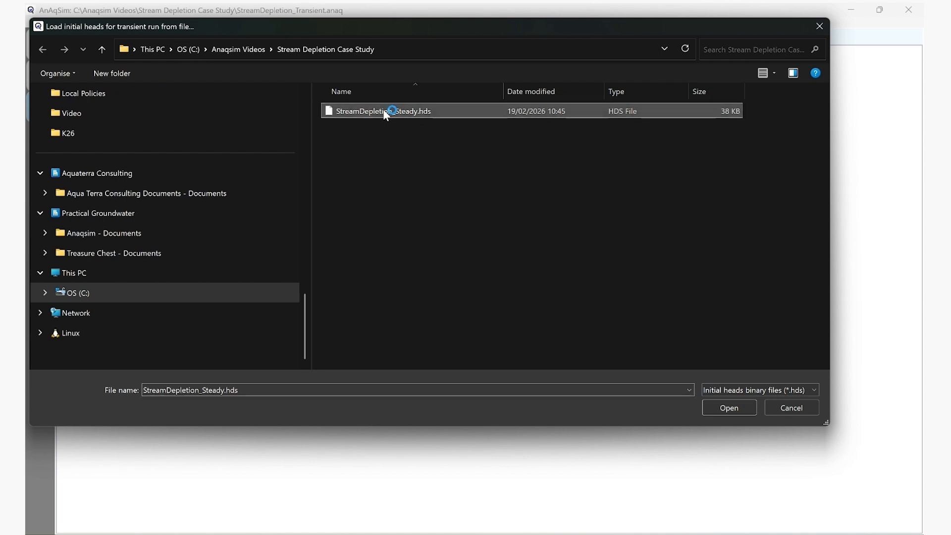
pyautogui.click(708, 405)
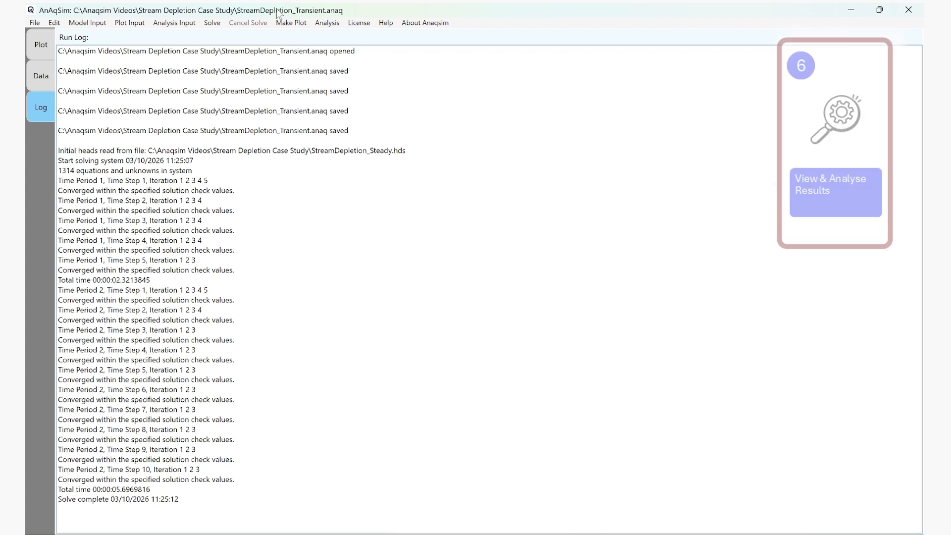
# - Plot all selected features on level 1 for period 1, step 5, time 100
pyautogui.click(292, 23)
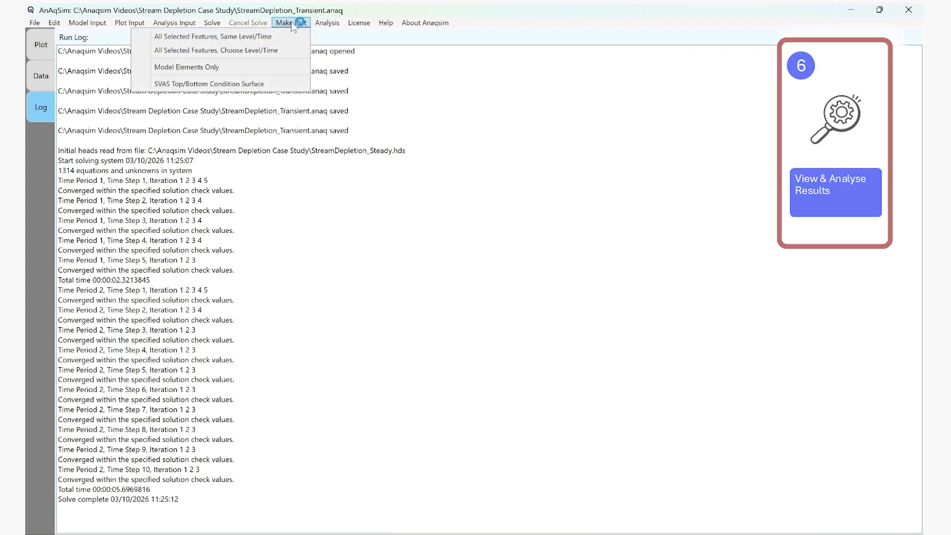
pyautogui.click(252, 51)
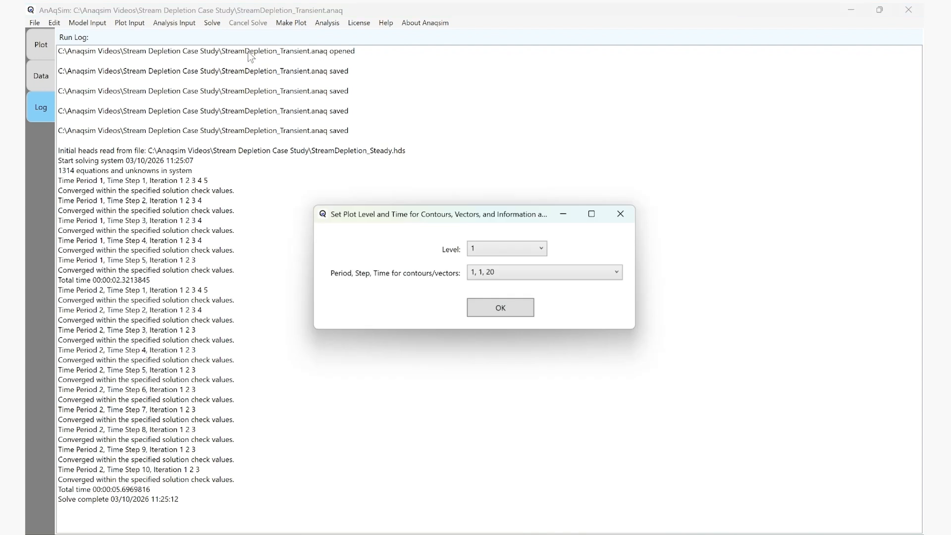
pyautogui.click(513, 275)
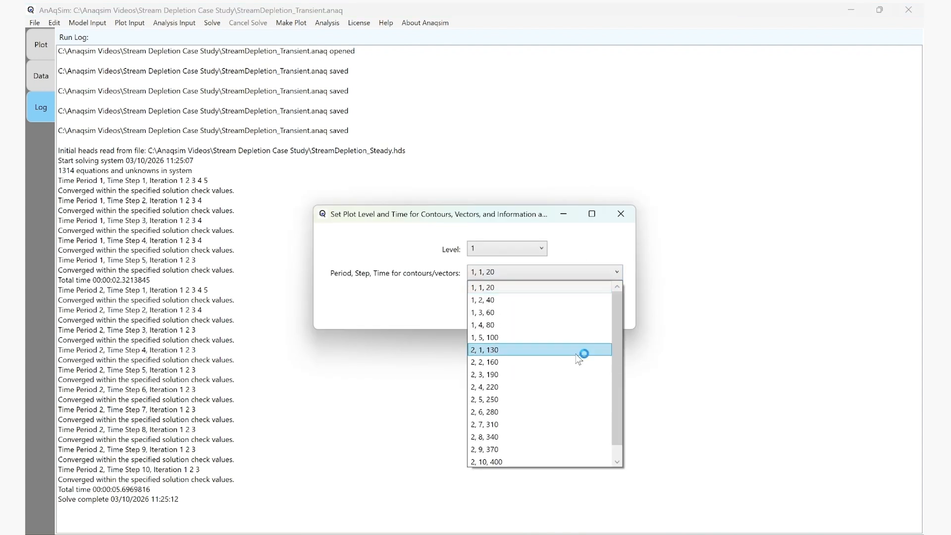
pyautogui.scroll(1, 521, 442)
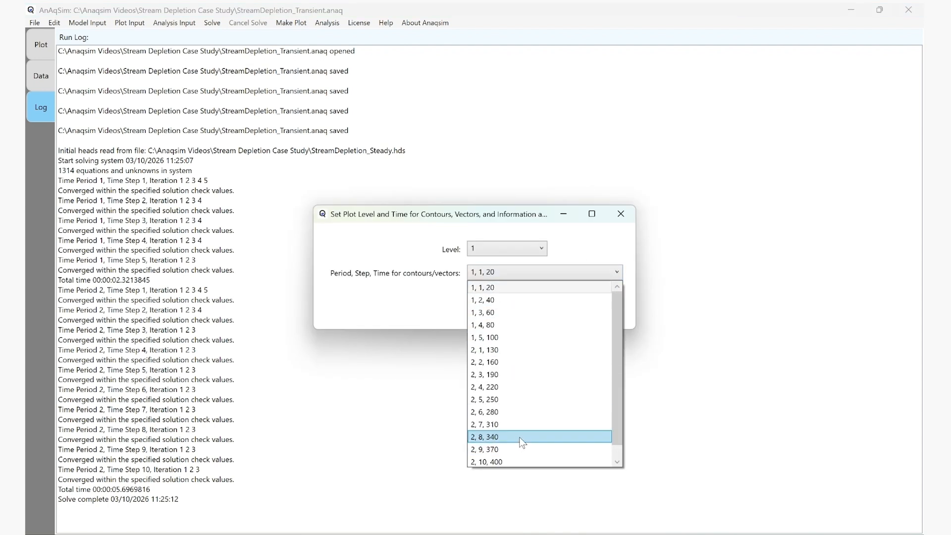
pyautogui.click(525, 338)
pyautogui.click(502, 307)
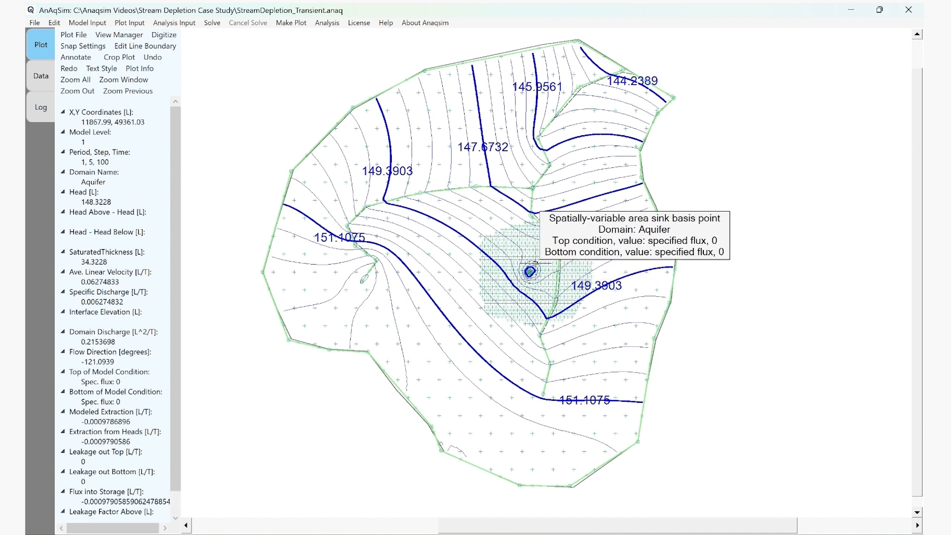
# - Set the plot window to a close-up view around the pumping well and replot all selected features at the same level and time
pyautogui.scroll(1, 536, 270)
pyautogui.scroll(4, 537, 270)
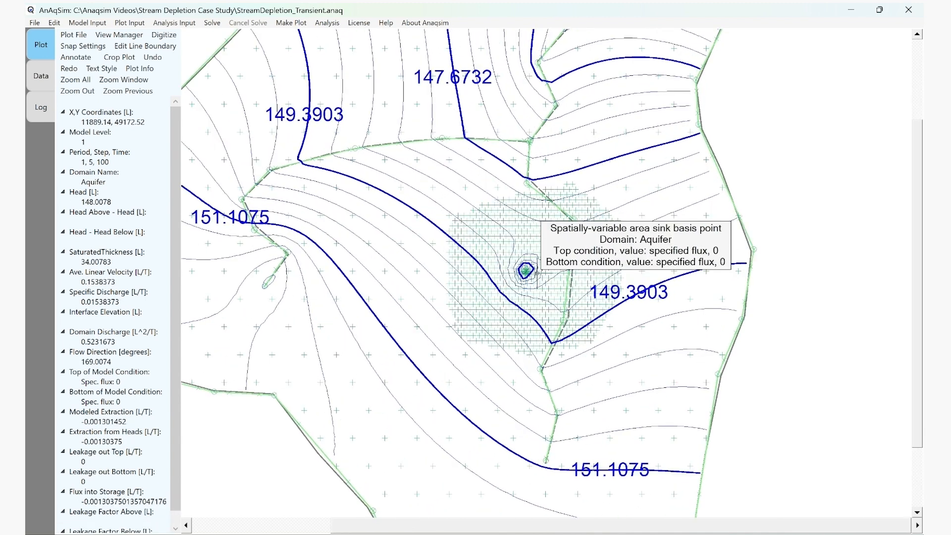
pyautogui.scroll(1, 536, 270)
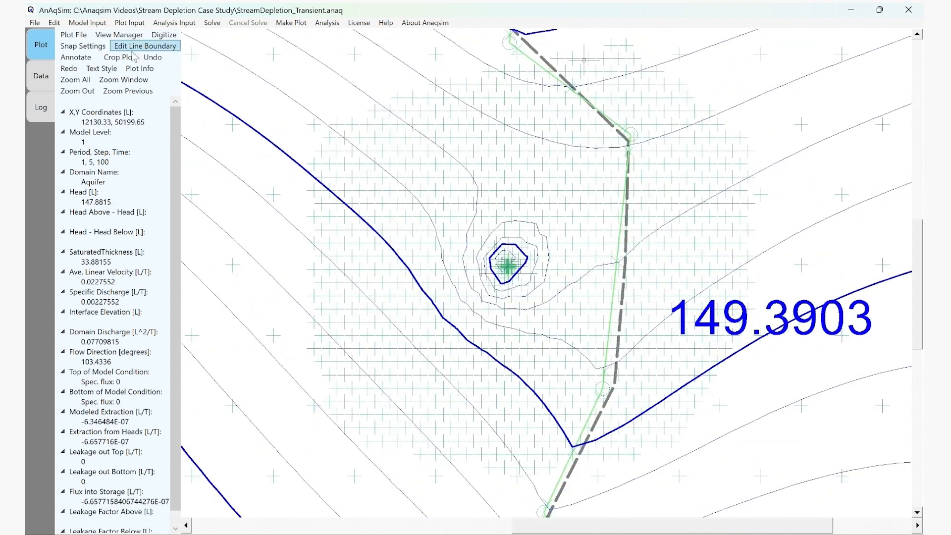
pyautogui.click(130, 22)
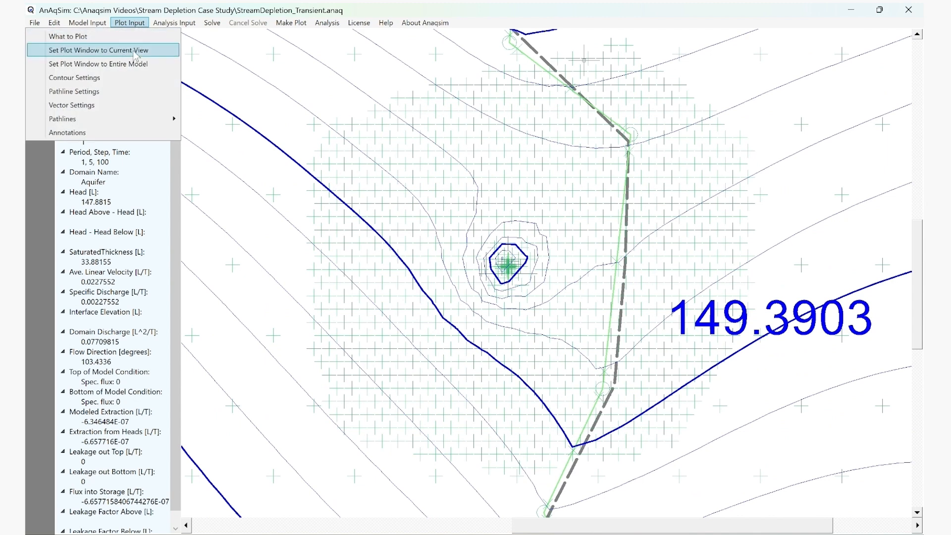
pyautogui.click(108, 52)
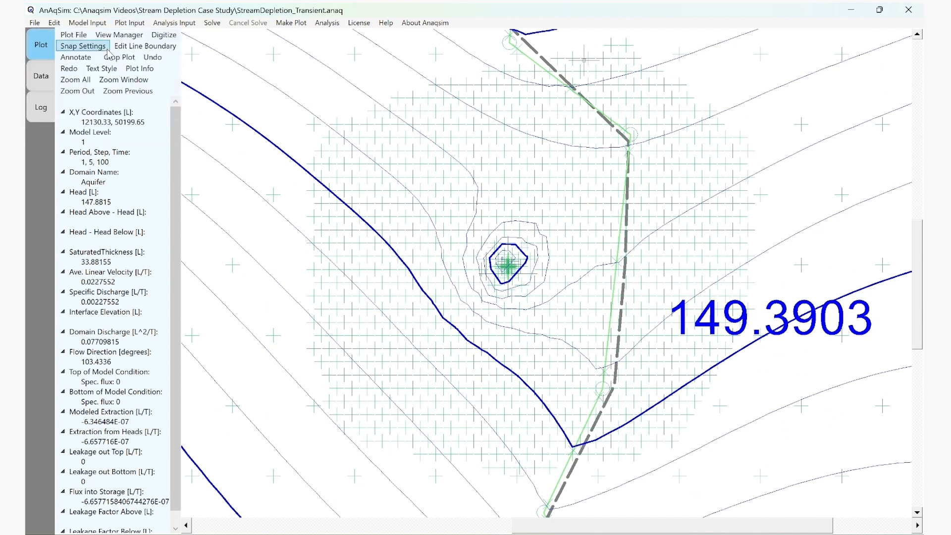
pyautogui.click(287, 25)
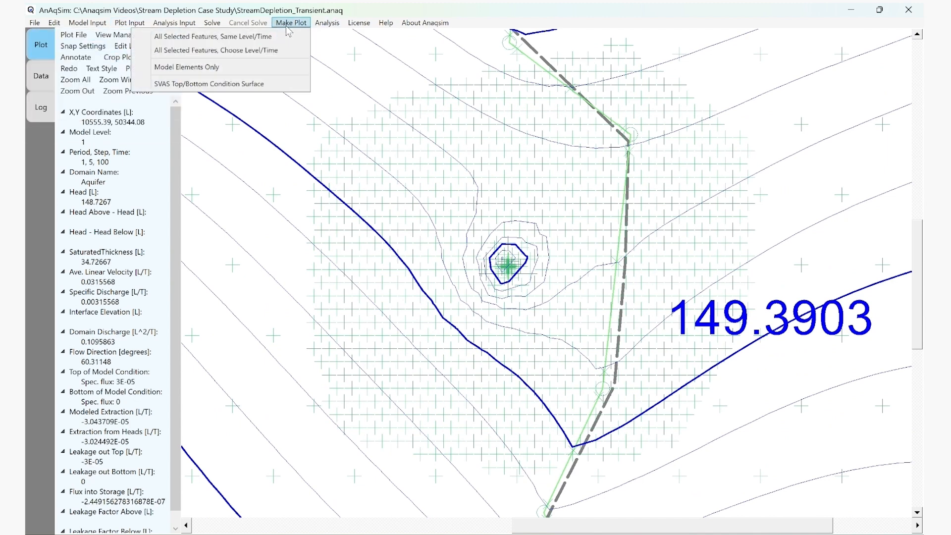
pyautogui.click(232, 37)
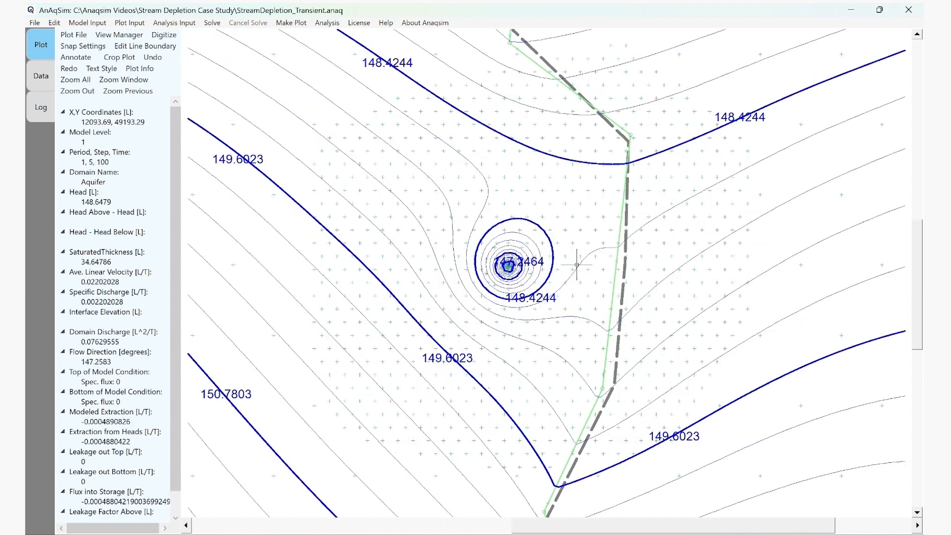
# - Plot all selected features on level 1 for period 2, step 10, time 400
pyautogui.click(284, 22)
pyautogui.click(258, 54)
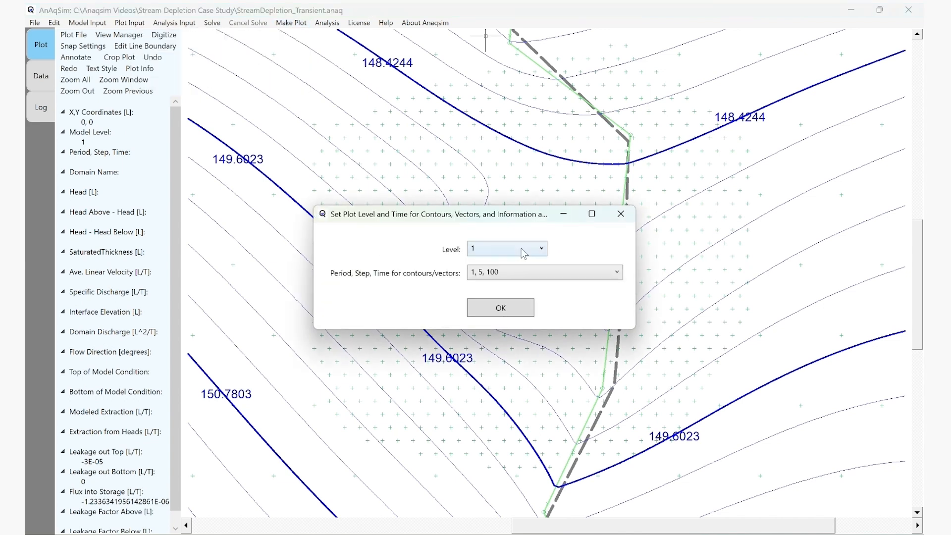
pyautogui.click(530, 280)
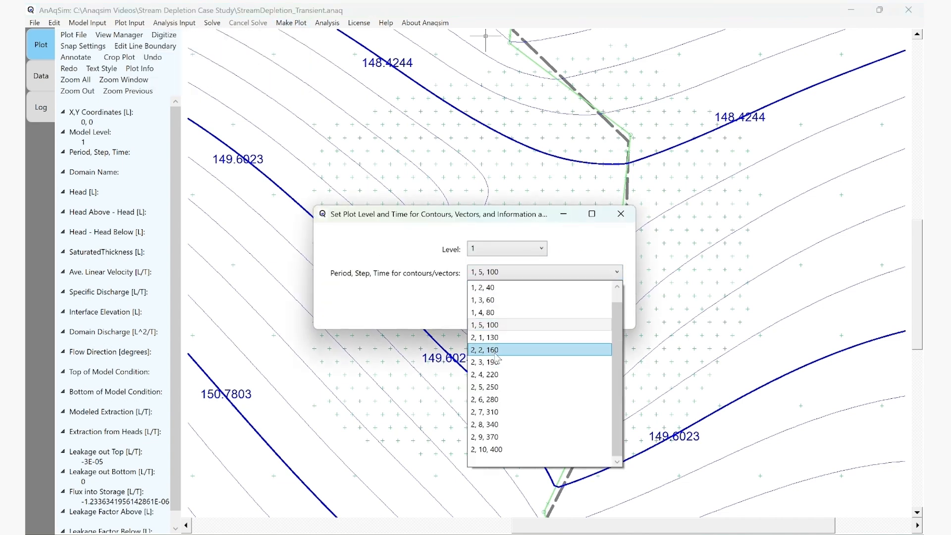
pyautogui.click(481, 450)
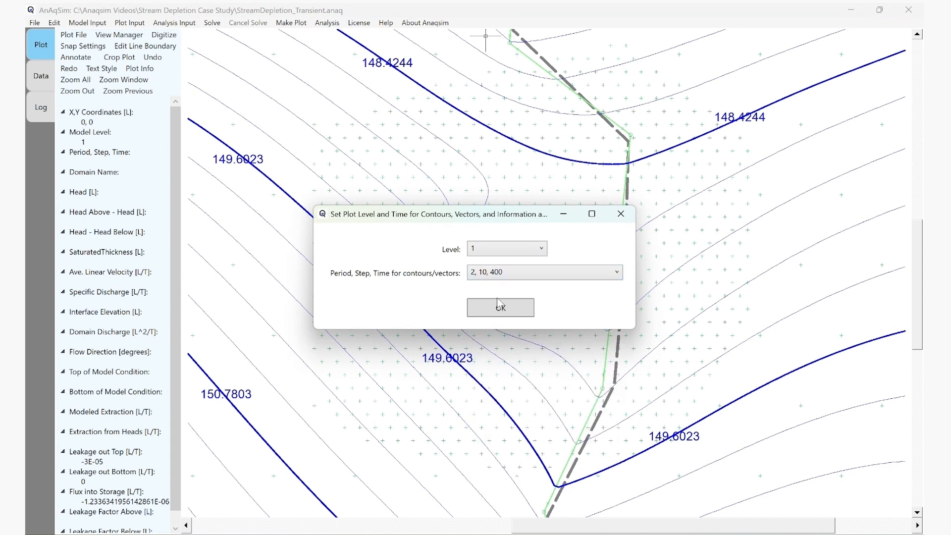
pyautogui.click(502, 309)
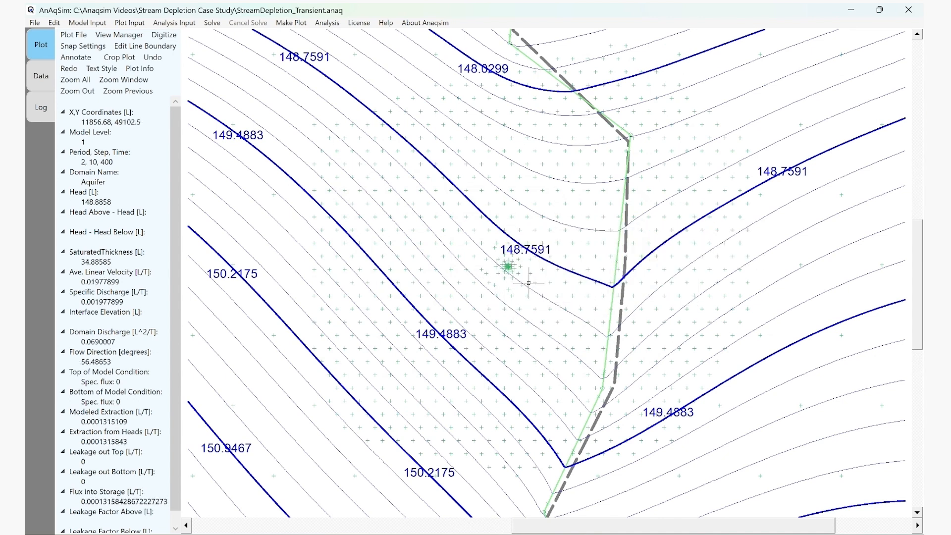
# - Set the plot window to a current view showing the whole model and replot all selected features at the same level and time
pyautogui.scroll(-3, 525, 278)
pyautogui.scroll(-3, 588, 269)
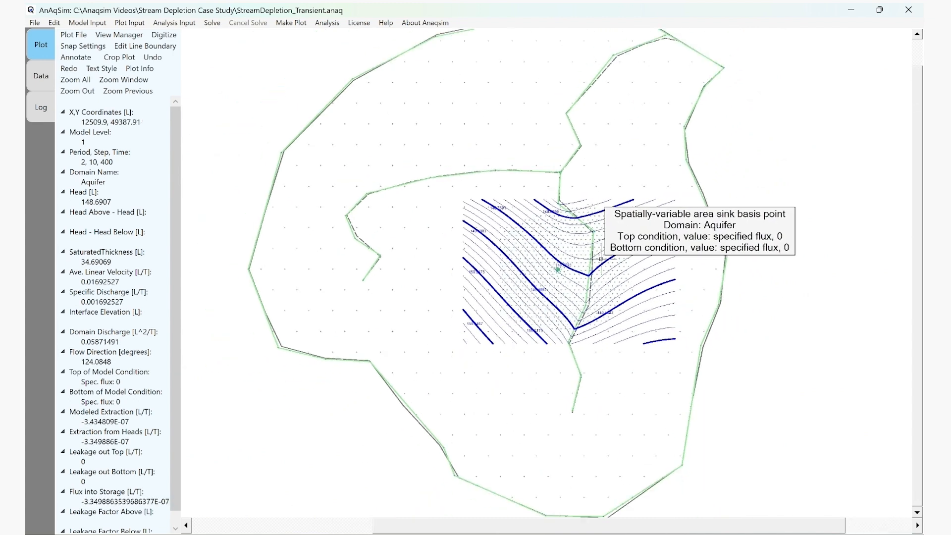
pyautogui.click(136, 24)
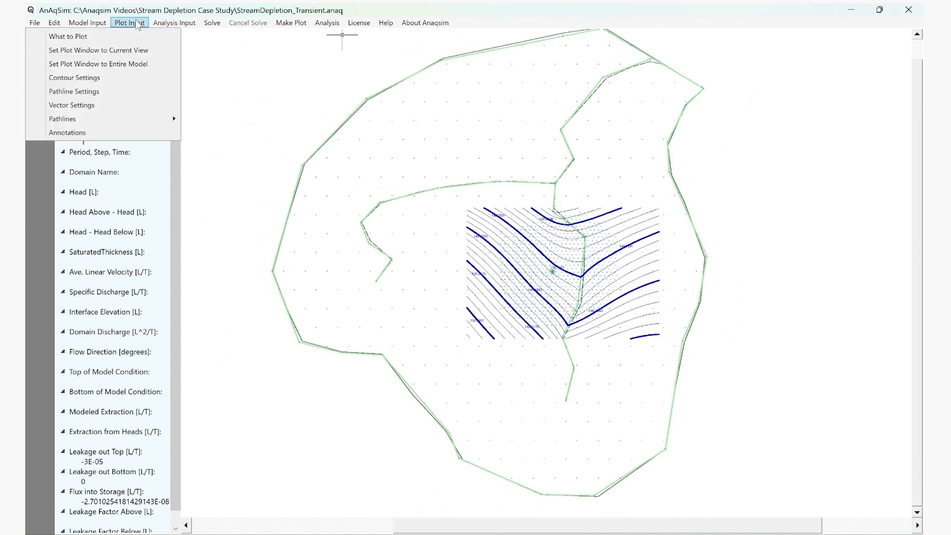
pyautogui.click(129, 52)
pyautogui.click(291, 23)
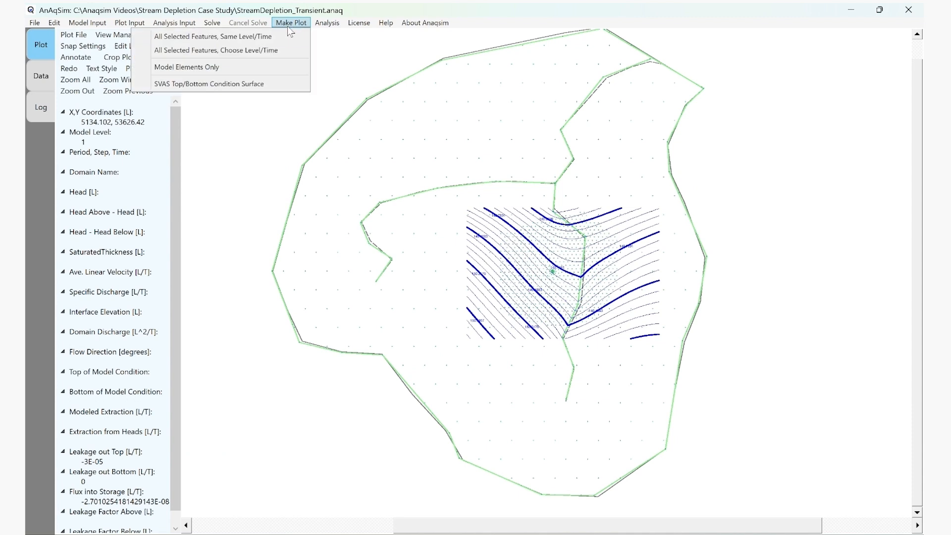
pyautogui.click(267, 37)
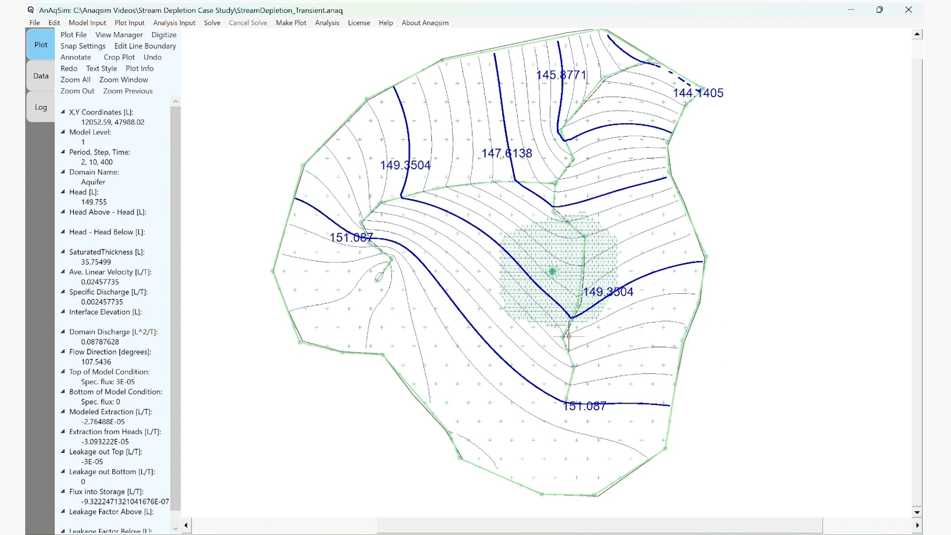
# - Write the river line boundary discharges of the individual reaches to the run log and examine the Main Stream Upper values
pyautogui.click(328, 23)
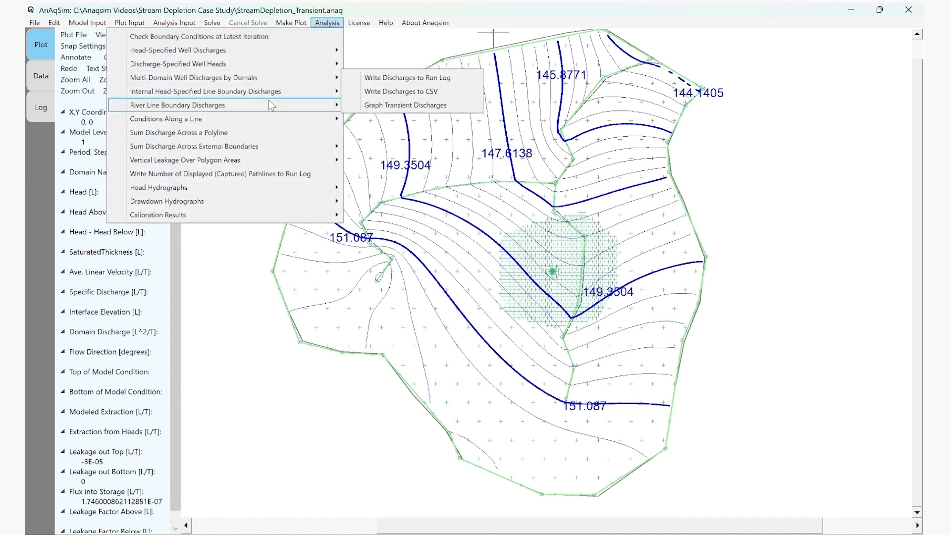
pyautogui.moveTo(268, 105)
pyautogui.moveTo(429, 107)
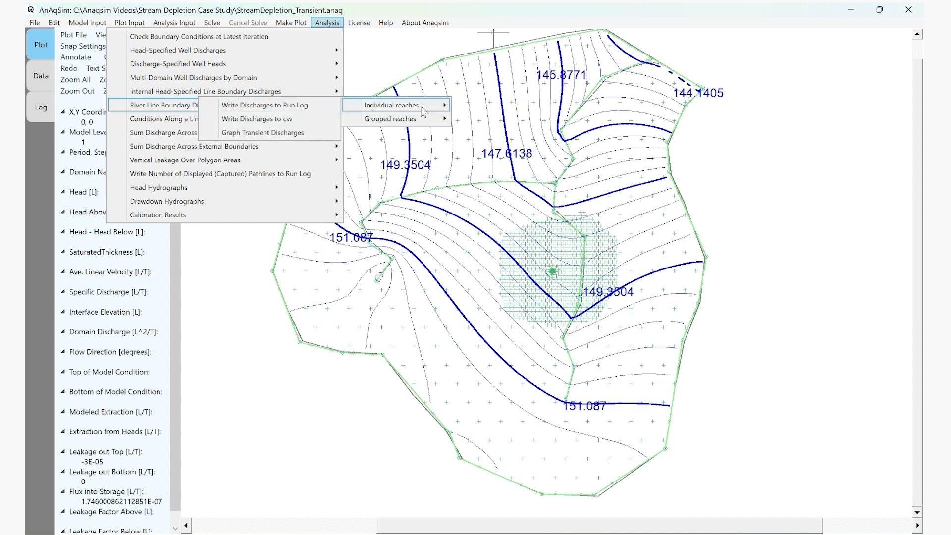
pyautogui.click(241, 106)
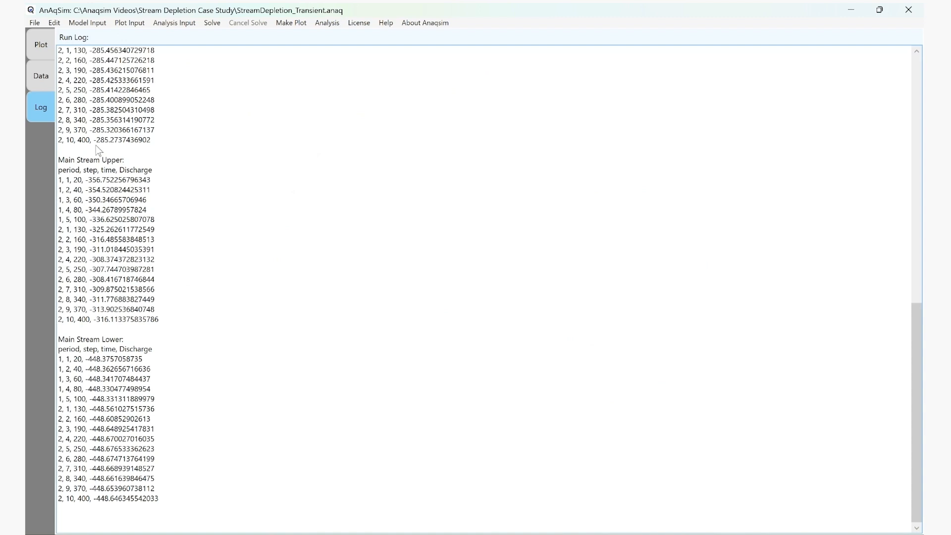
pyautogui.scroll(3, 178, 213)
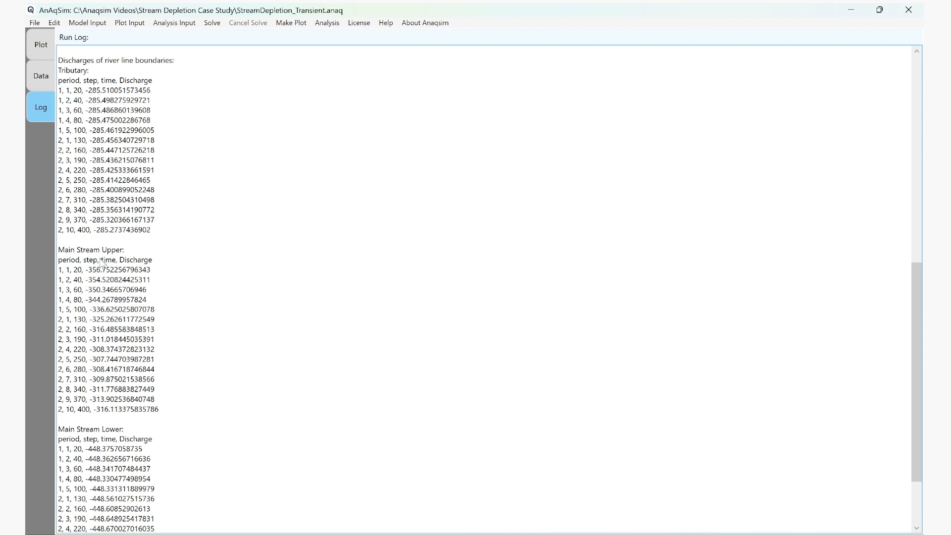
pyautogui.scroll(-1, 110, 394)
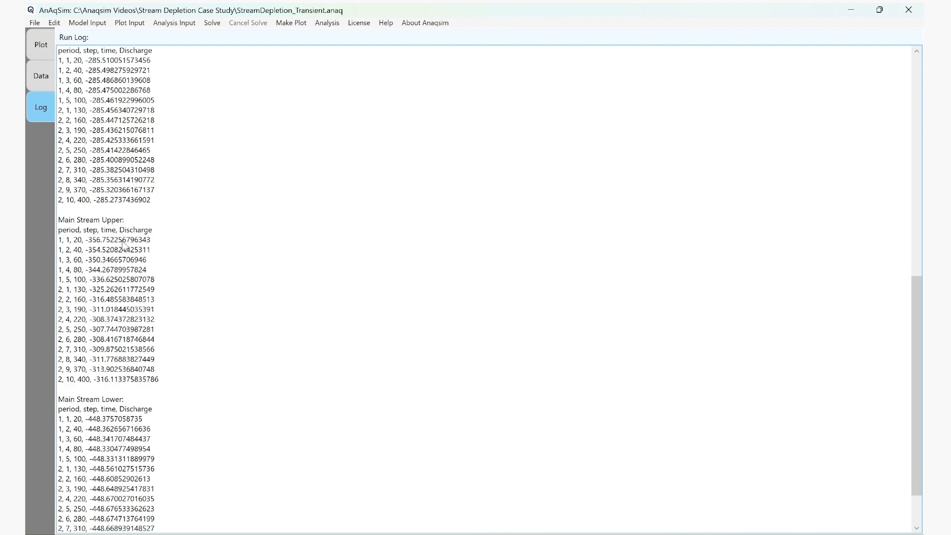
pyautogui.click(102, 243)
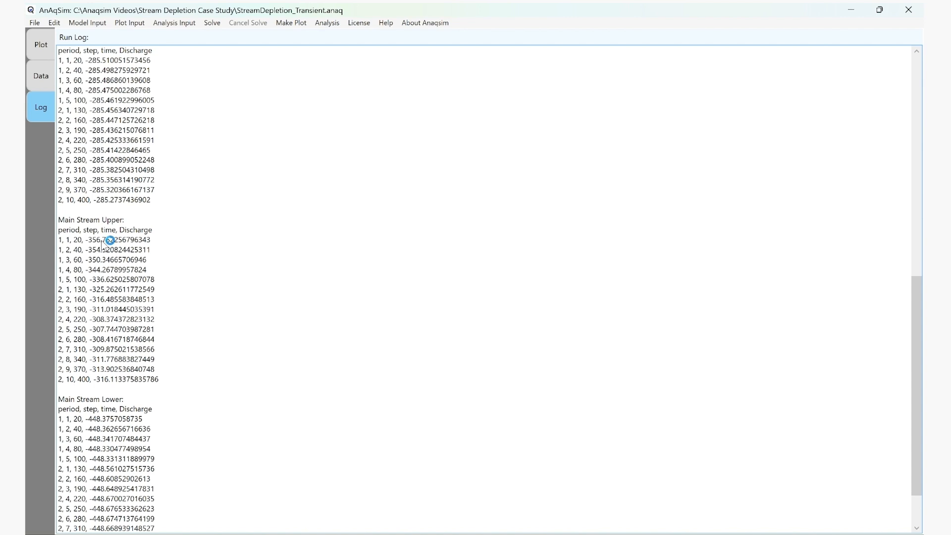